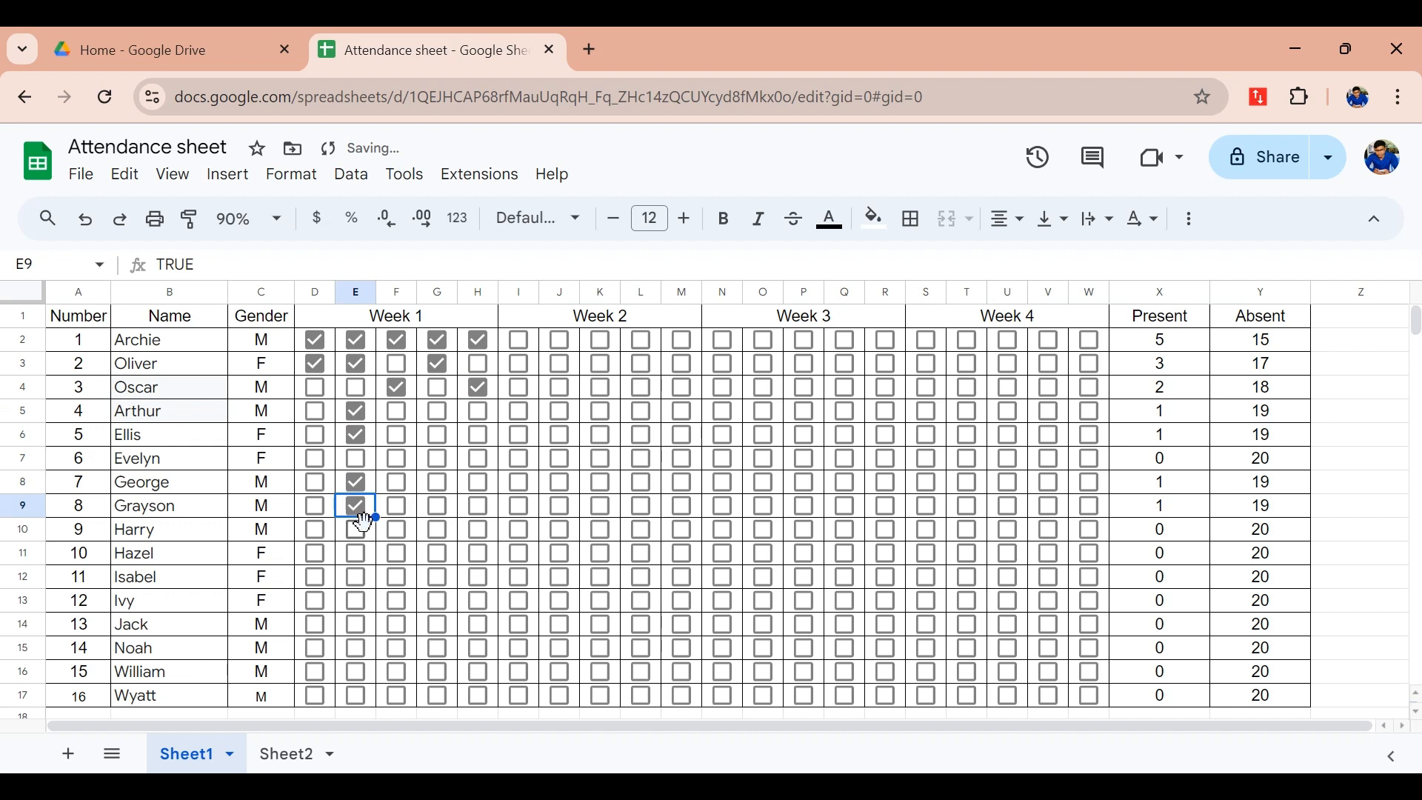
# - Mark attendance for the second day of Week 1 in column E by ticking rows 10, 11, 13, 15, 16 and 17
pyautogui.click(356, 553)
pyautogui.click(356, 601)
pyautogui.click(356, 648)
pyautogui.click(356, 672)
pyautogui.click(357, 695)
# - Mark attendance for the first day of Week 1 in column D by ticking rows 4 to 7, 9 to 14, 16 and 17
pyautogui.click(315, 387)
pyautogui.click(317, 412)
pyautogui.click(317, 436)
pyautogui.click(317, 460)
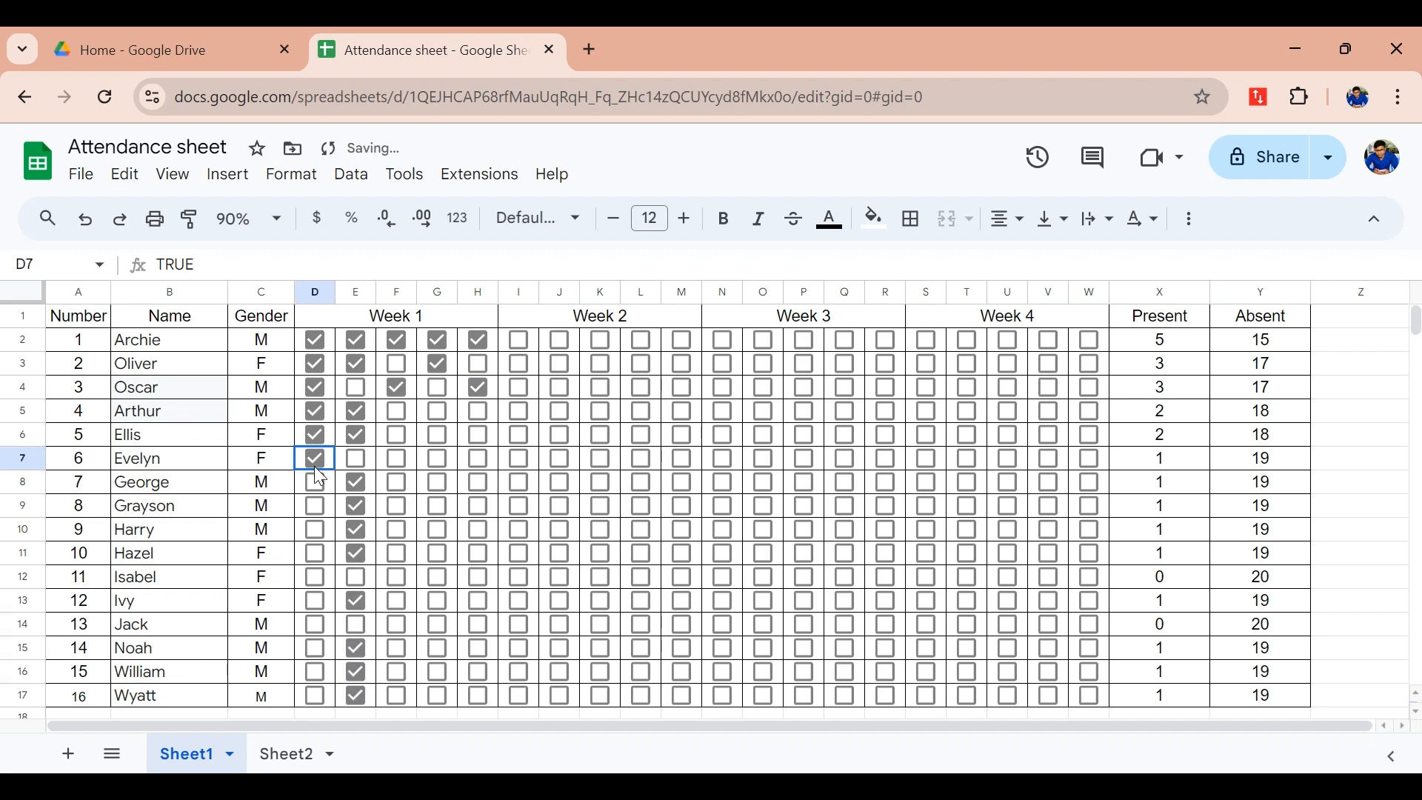
pyautogui.click(317, 507)
pyautogui.click(317, 530)
pyautogui.click(317, 554)
pyautogui.click(315, 577)
pyautogui.click(315, 601)
pyautogui.click(315, 624)
pyautogui.click(316, 672)
pyautogui.click(317, 698)
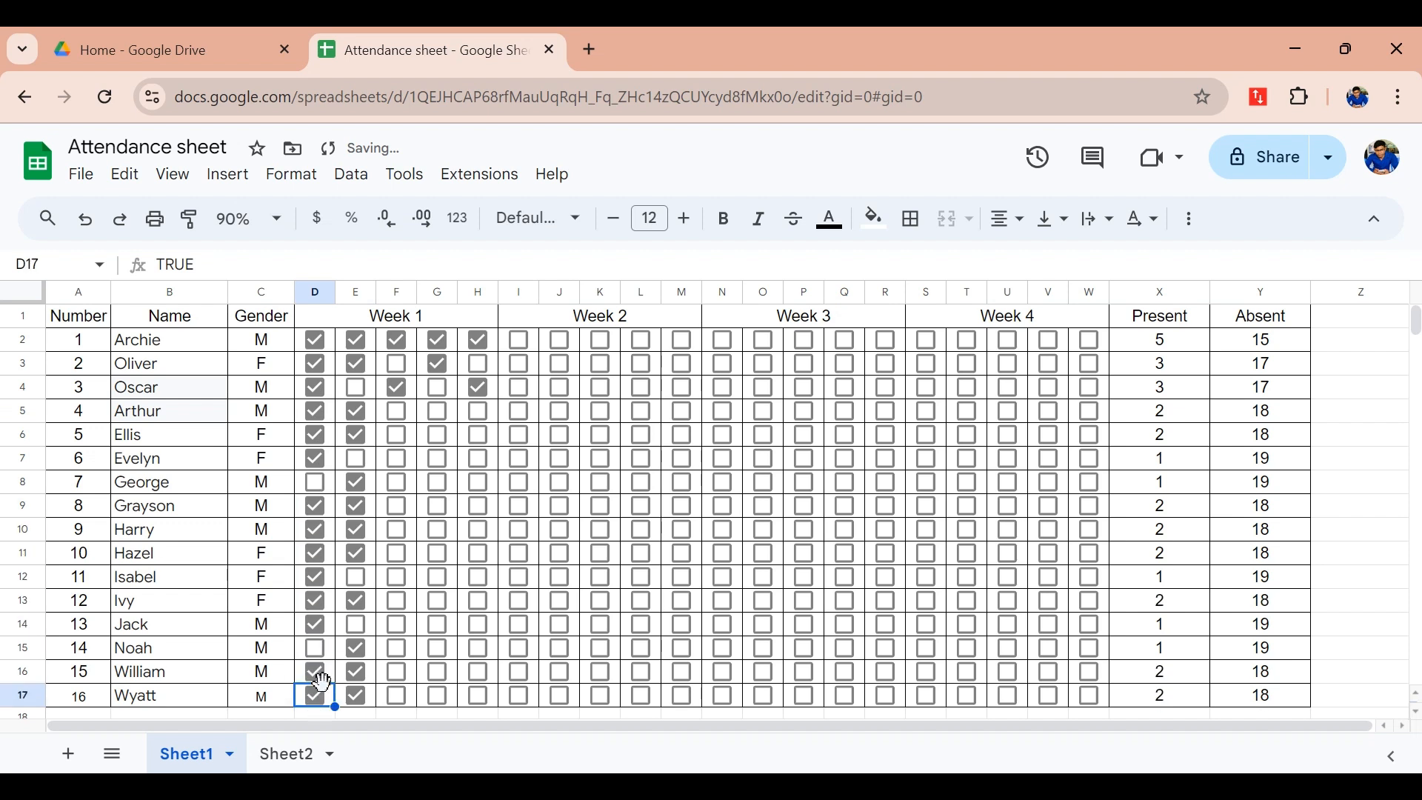
# - Mark attendance for the third day of Week 1 in column F by ticking rows 6 to 10, 12 to 15 and 17
pyautogui.click(396, 436)
pyautogui.click(396, 460)
pyautogui.click(397, 483)
pyautogui.click(397, 507)
pyautogui.click(396, 531)
pyautogui.click(397, 578)
pyautogui.click(397, 601)
pyautogui.click(396, 625)
pyautogui.click(396, 648)
pyautogui.click(397, 696)
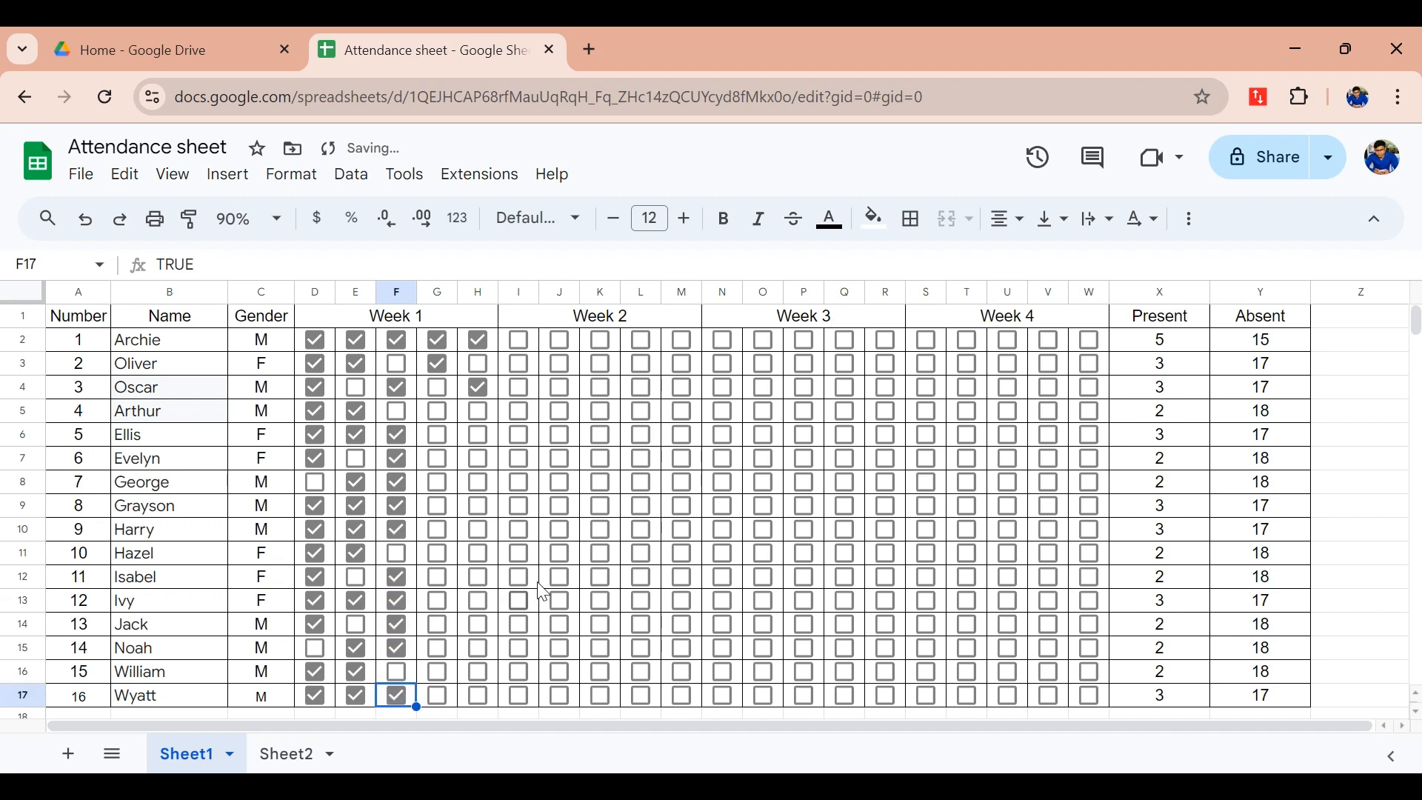
# - Mark attendance for the fourth day of Week 1 in column G by ticking rows 5 to 7, 9 to 11 and 13 to 17
pyautogui.click(438, 412)
pyautogui.click(438, 435)
pyautogui.click(438, 459)
pyautogui.click(437, 506)
pyautogui.click(438, 530)
pyautogui.click(437, 554)
pyautogui.click(437, 601)
pyautogui.click(438, 624)
pyautogui.click(437, 649)
pyautogui.click(438, 672)
pyautogui.click(438, 696)
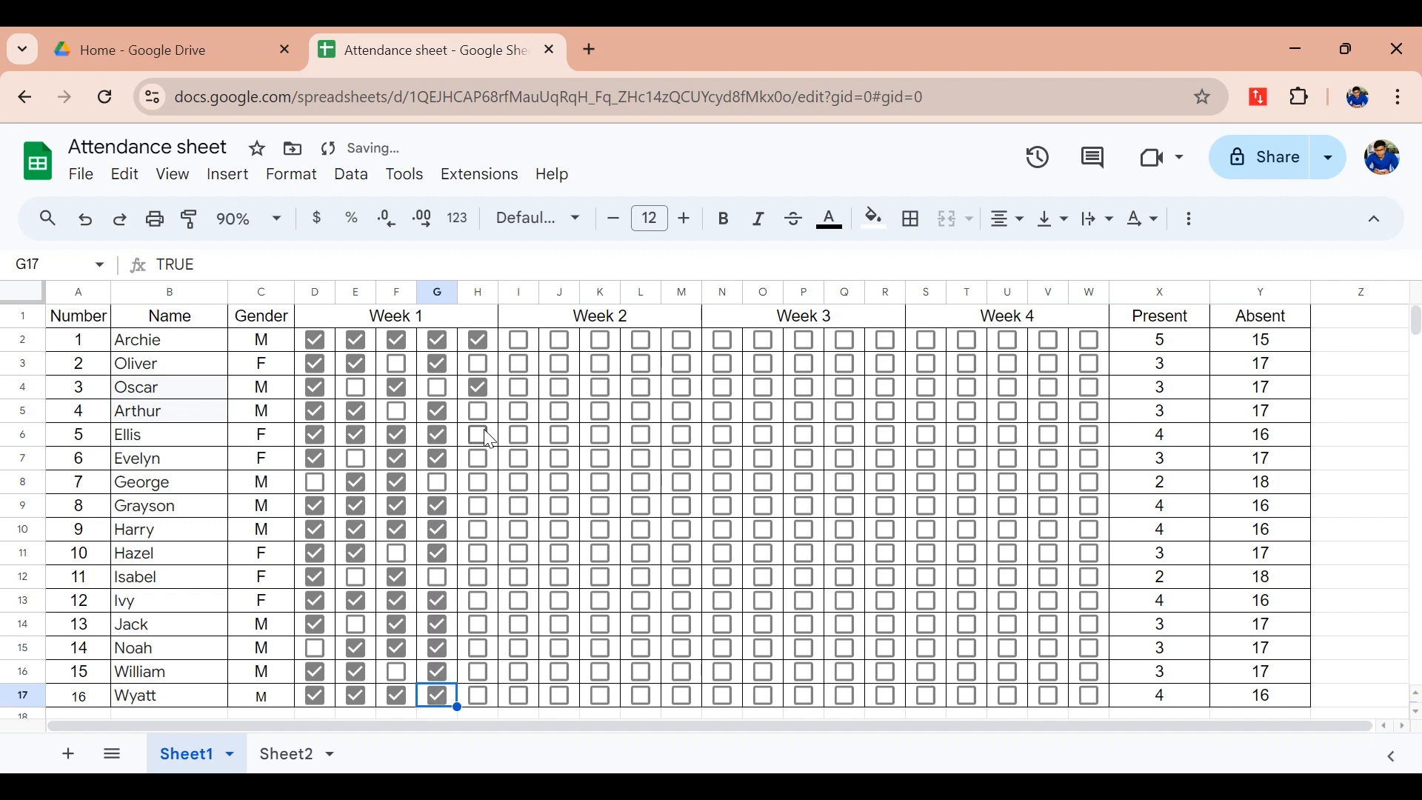
# - Mark attendance for the fifth day of Week 1 in column H by ticking row 3 and rows 5 to 17
pyautogui.click(478, 411)
pyautogui.click(477, 459)
pyautogui.click(478, 482)
pyautogui.click(478, 506)
pyautogui.click(478, 529)
pyautogui.click(478, 577)
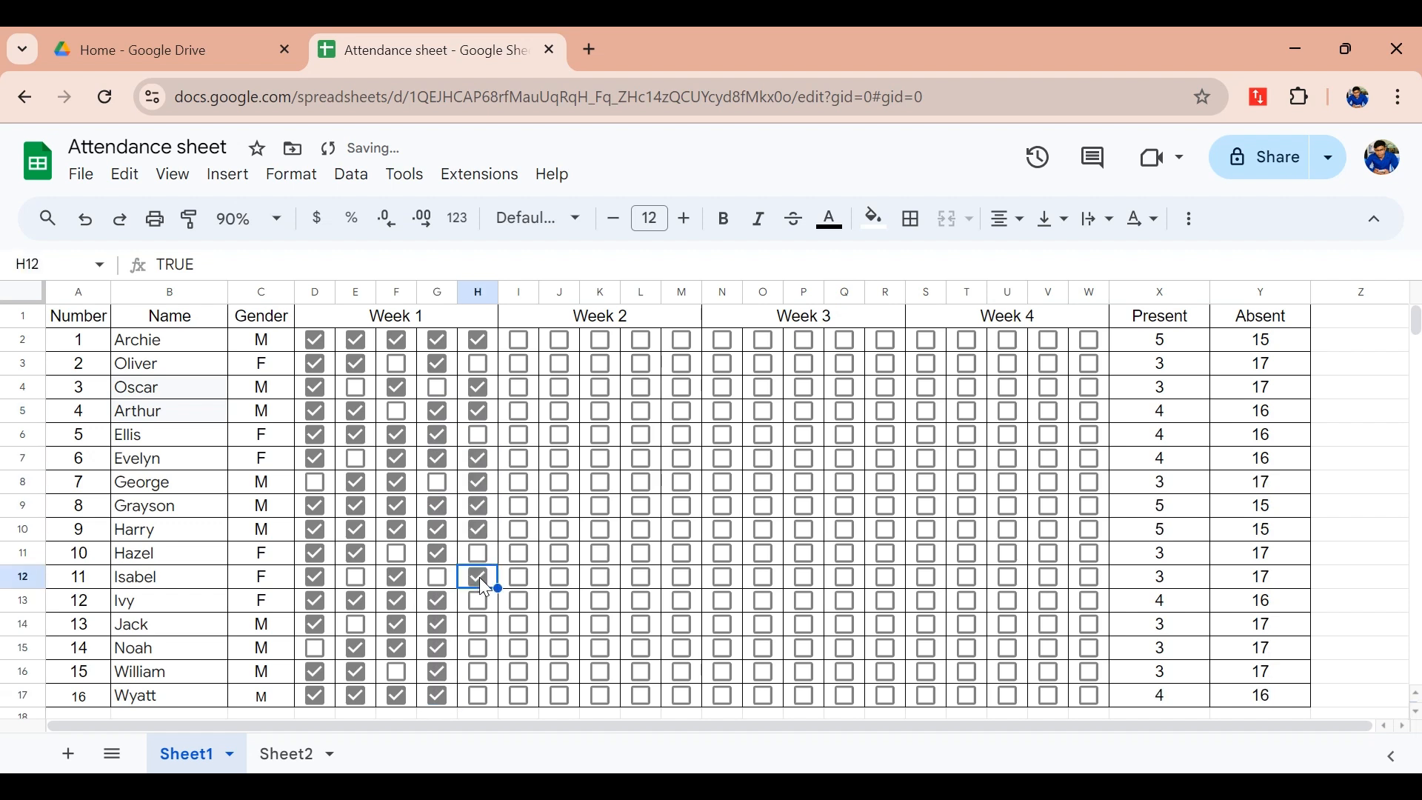
pyautogui.click(478, 600)
pyautogui.click(477, 625)
pyautogui.click(478, 648)
pyautogui.click(478, 672)
pyautogui.click(478, 696)
pyautogui.click(478, 553)
pyautogui.click(477, 435)
pyautogui.click(478, 364)
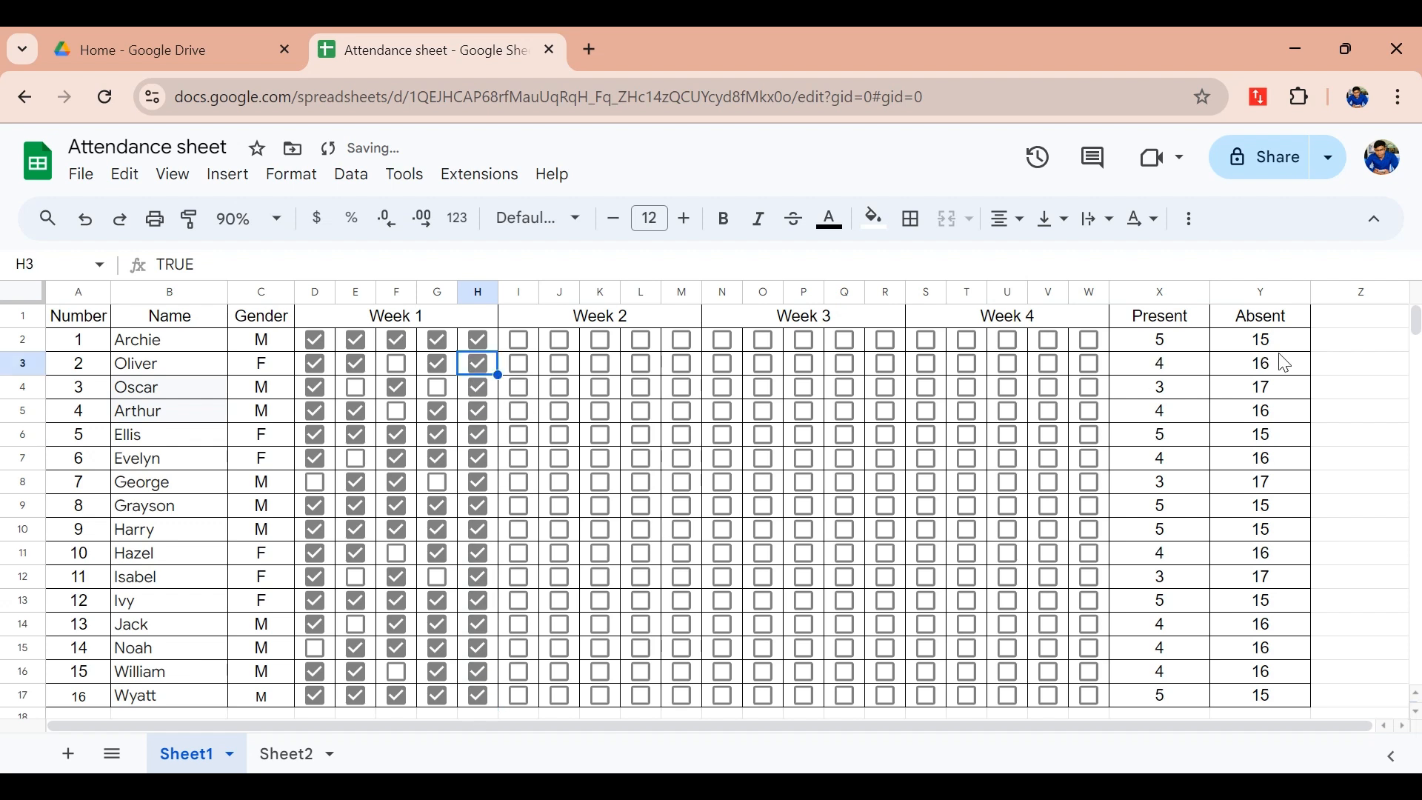
# - Inspect the Present and Absent cells in row 2 and the Absent formula in Y7
pyautogui.click(1178, 345)
pyautogui.click(1252, 344)
pyautogui.click(1245, 461)
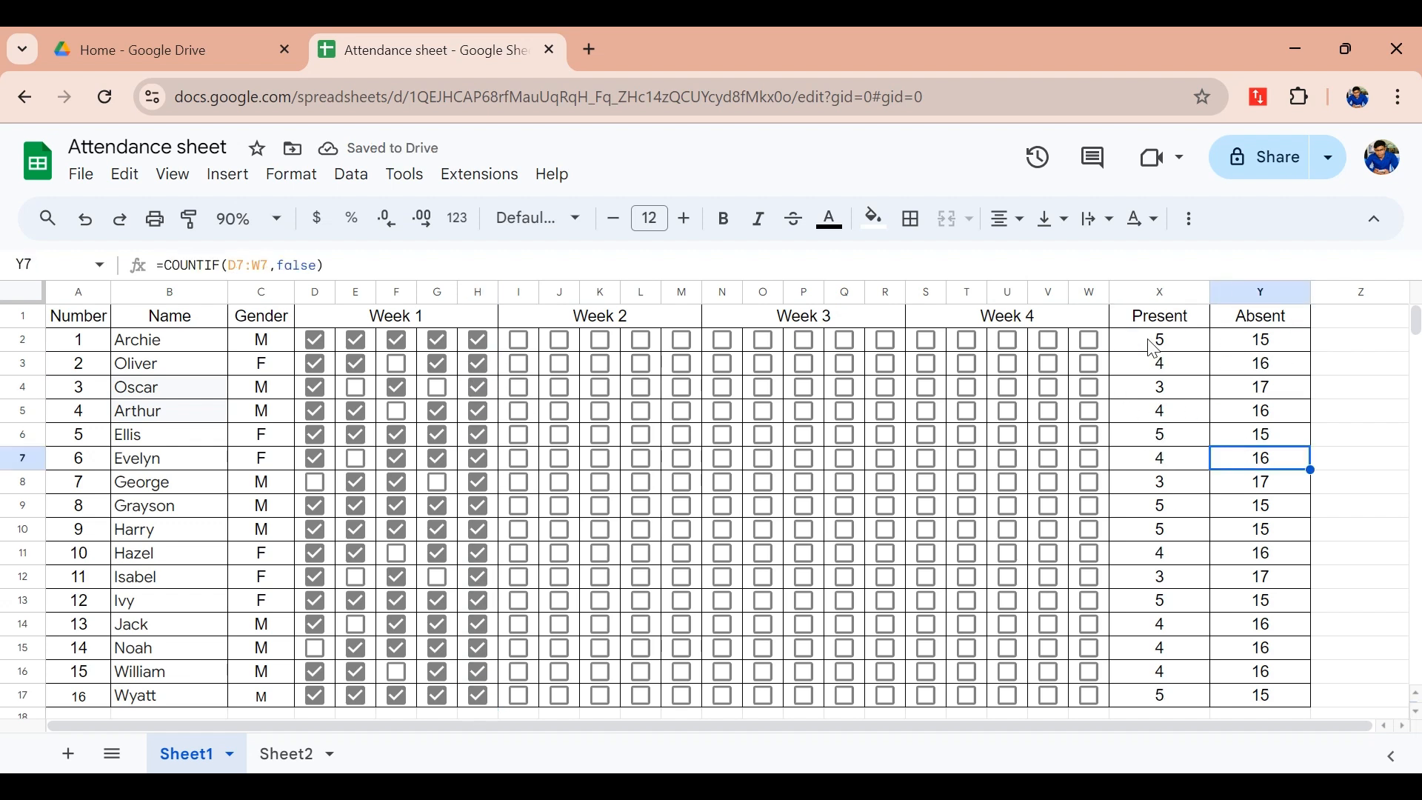
pyautogui.click(518, 340)
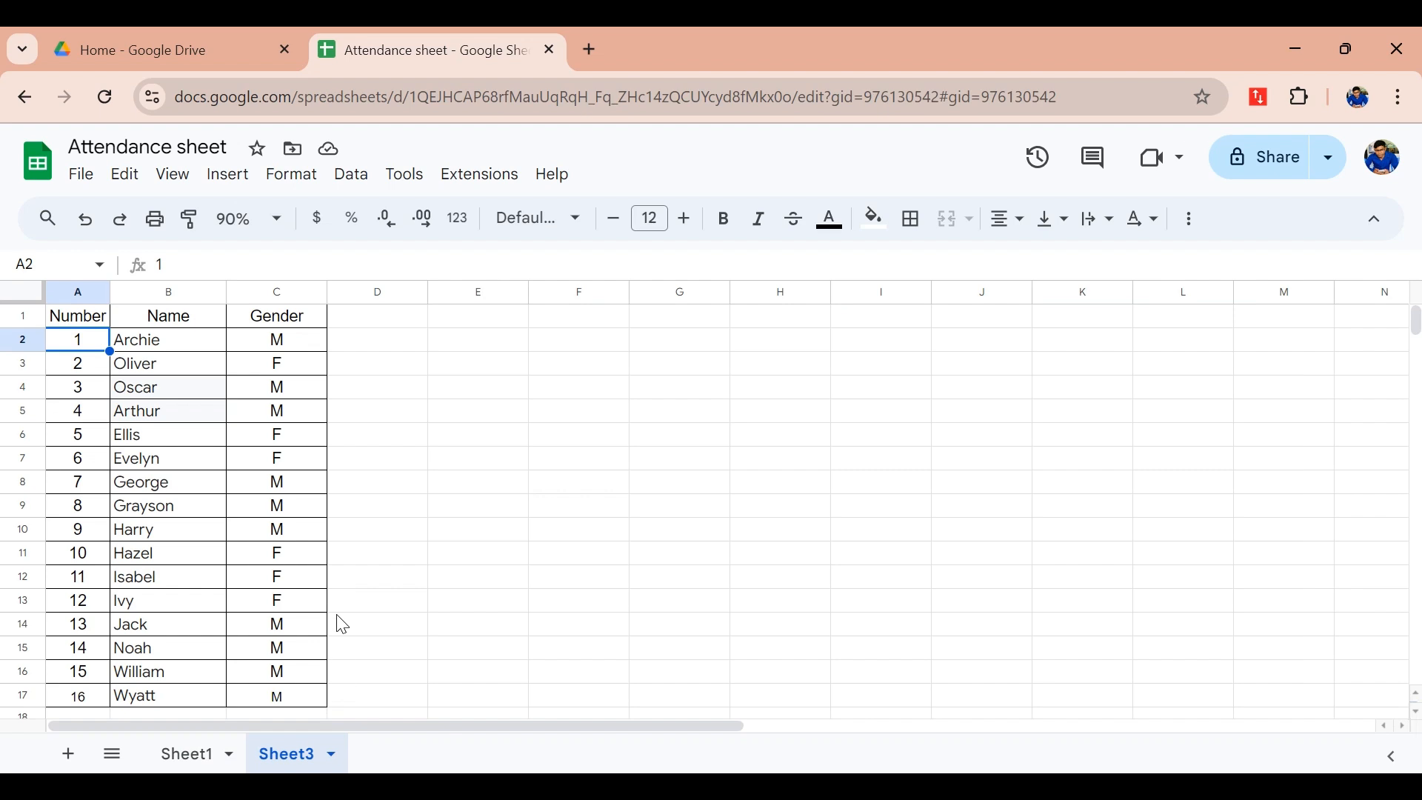
# - Enter the header "Week1" in cell D1, beside the Gender column on Sheet3
pyautogui.scroll(-2, 367, 486)
pyautogui.scroll(2, 315, 582)
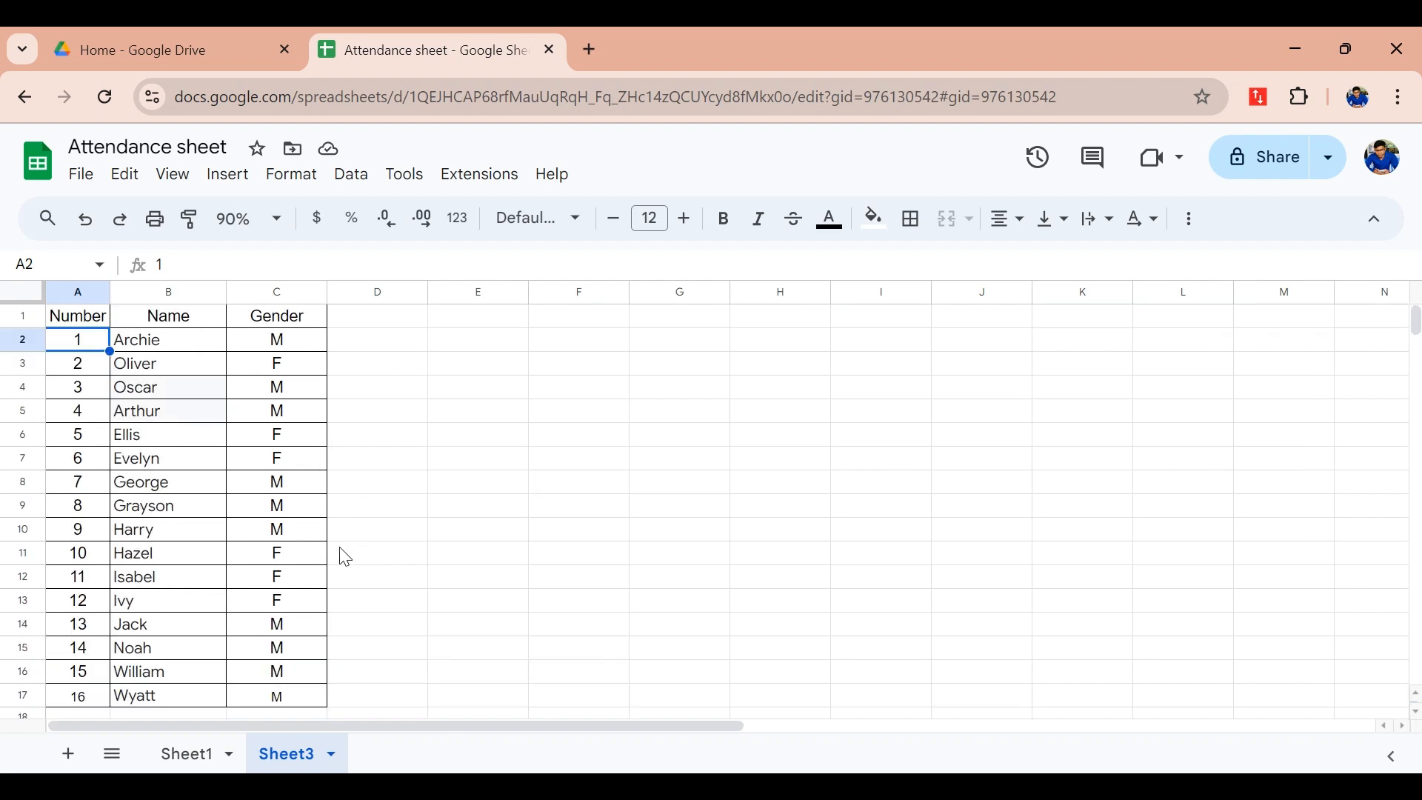
pyautogui.click(363, 325)
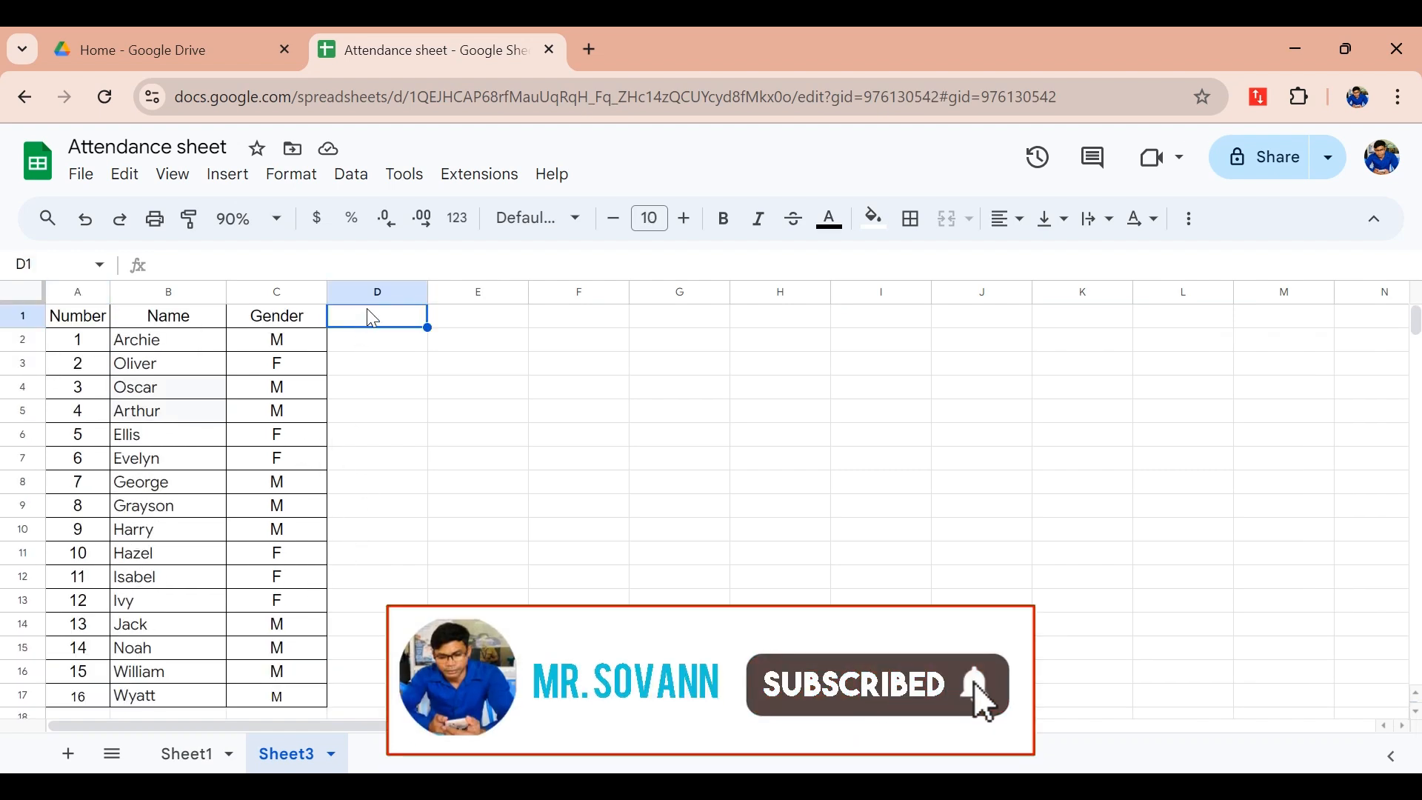
pyautogui.write('Week1')
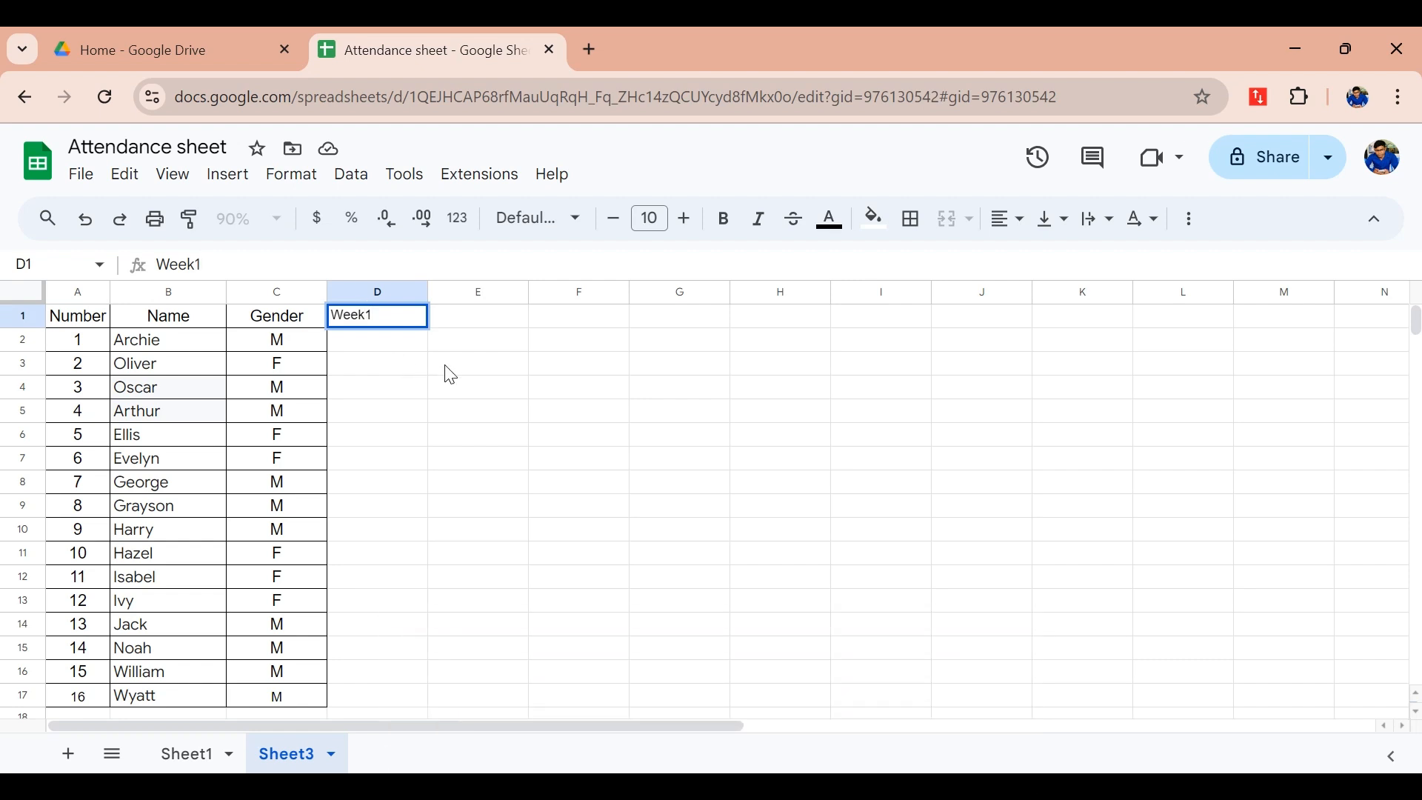
pyautogui.click(461, 346)
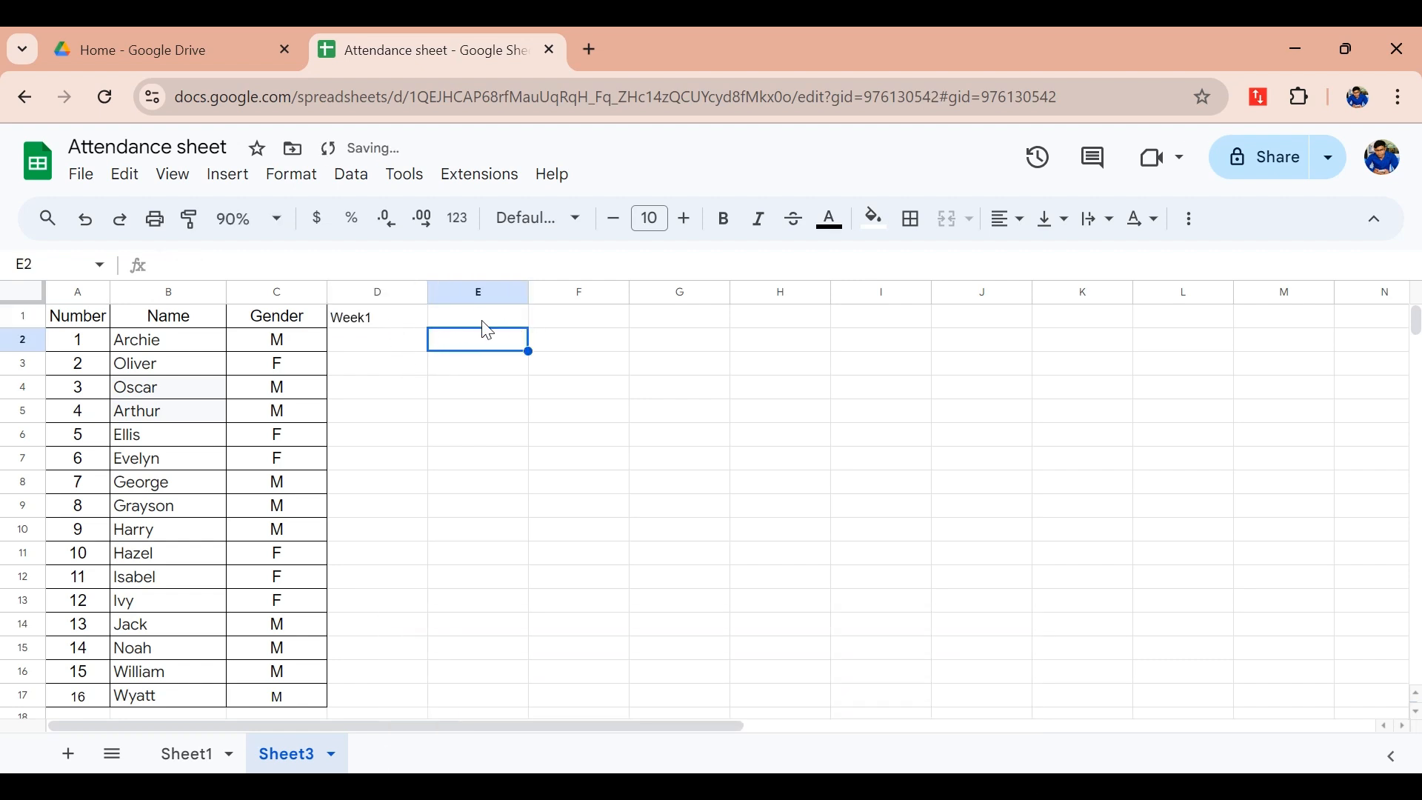
# - Count off five columns for the first week and enter the header "Wee 2" in cell I1
pyautogui.click(419, 317)
pyautogui.click(471, 318)
pyautogui.click(576, 320)
pyautogui.click(671, 318)
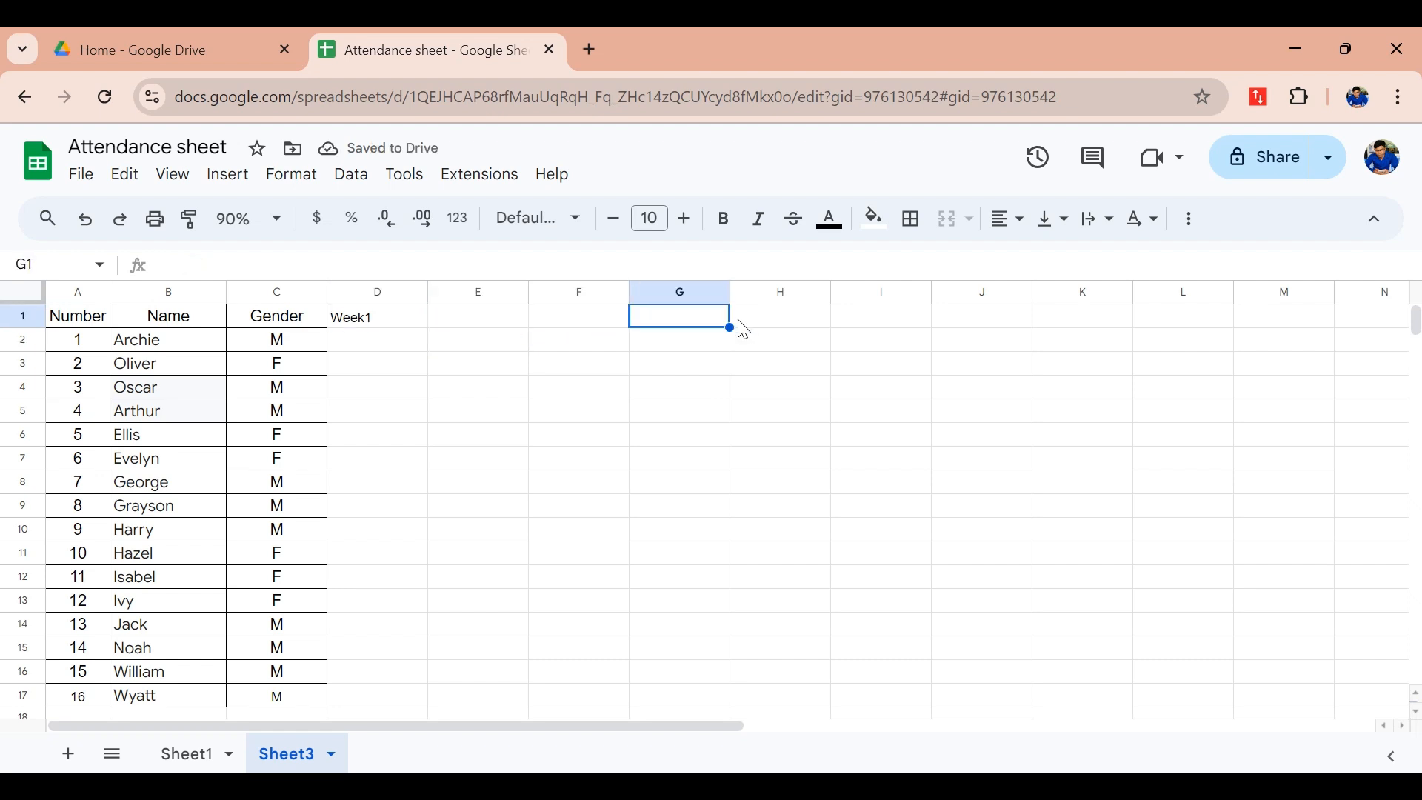
pyautogui.click(757, 325)
pyautogui.click(850, 323)
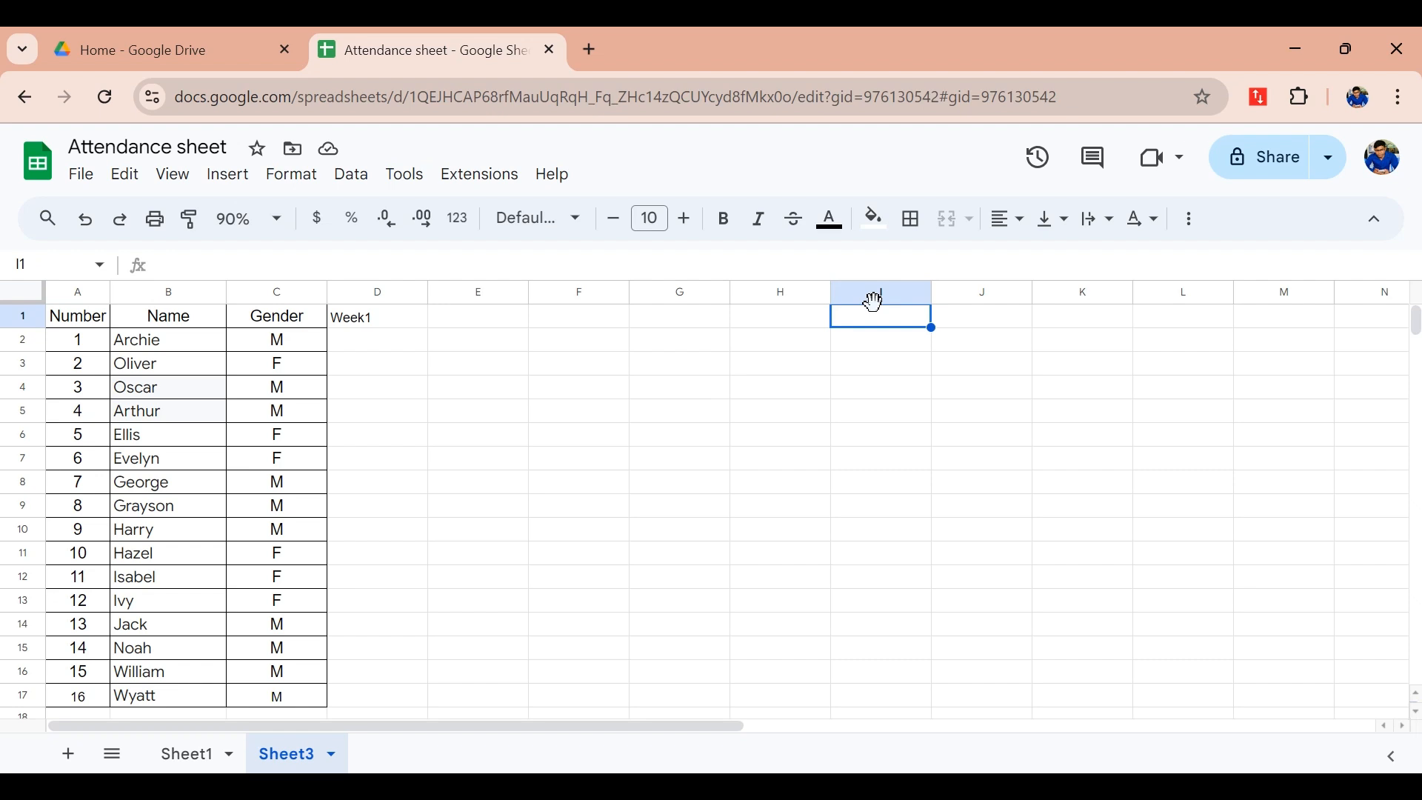
pyautogui.write('Wee 2')
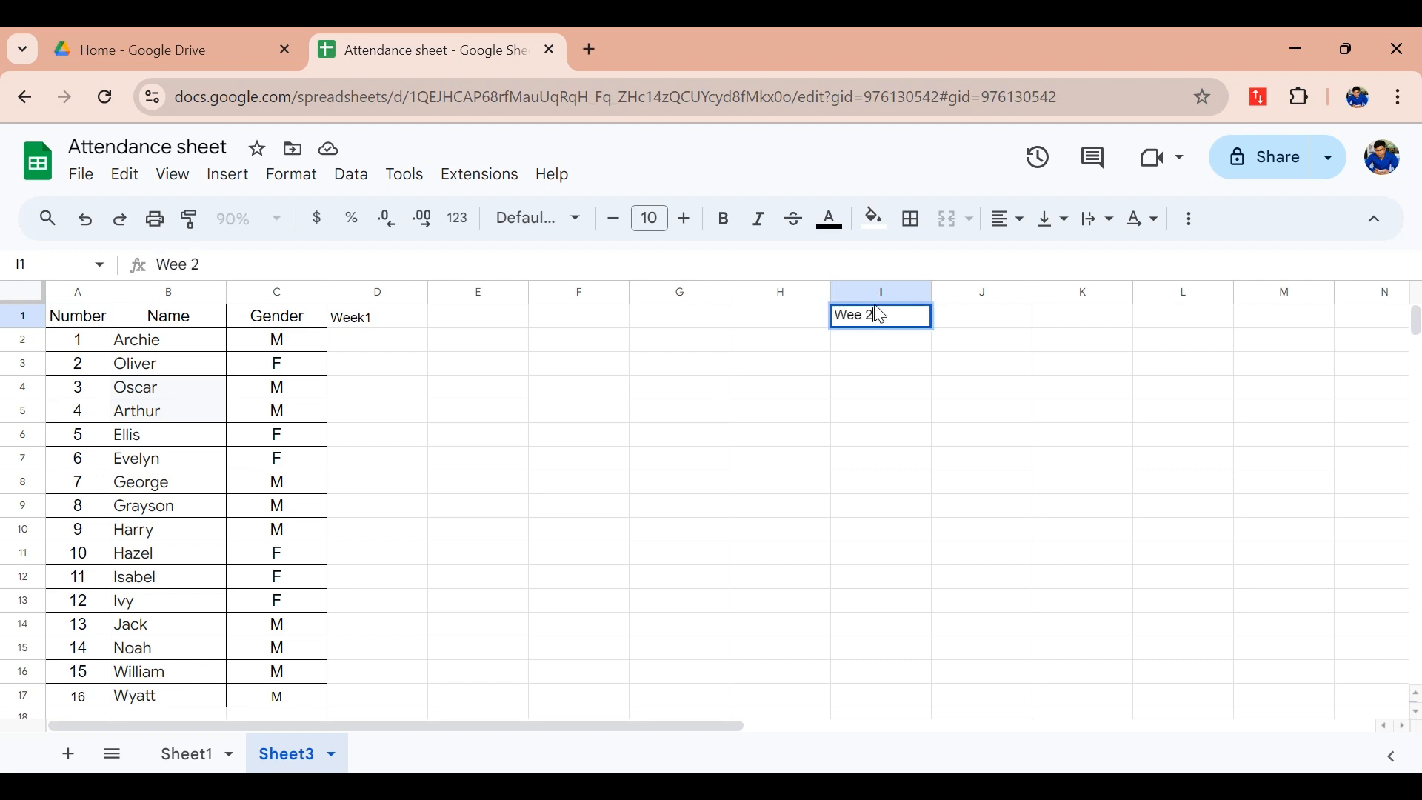
# - Count off five columns for the second week and enter the header "Week 3" in cell N1
pyautogui.moveTo(689, 726); pyautogui.dragTo(755, 727)
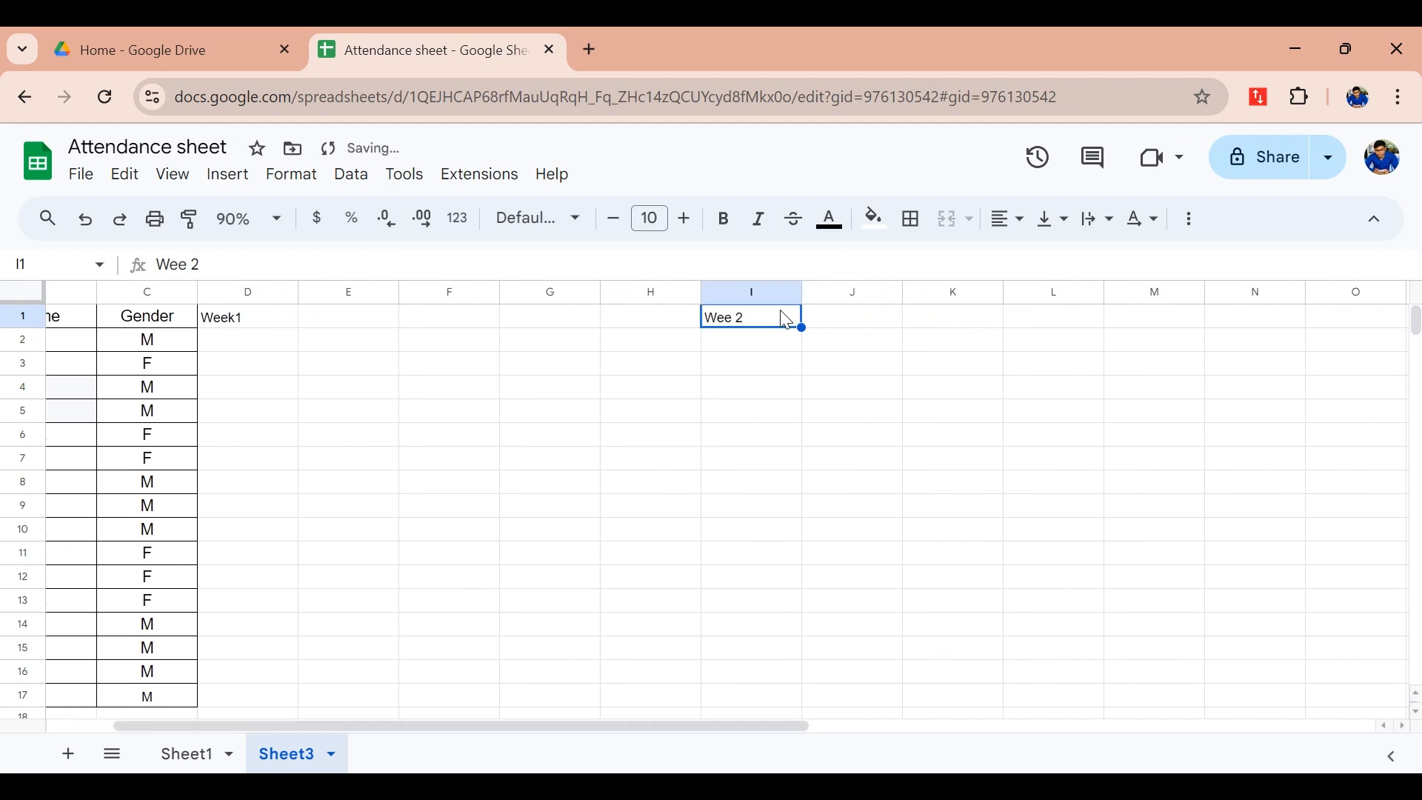
pyautogui.click(848, 322)
pyautogui.click(959, 321)
pyautogui.click(1052, 330)
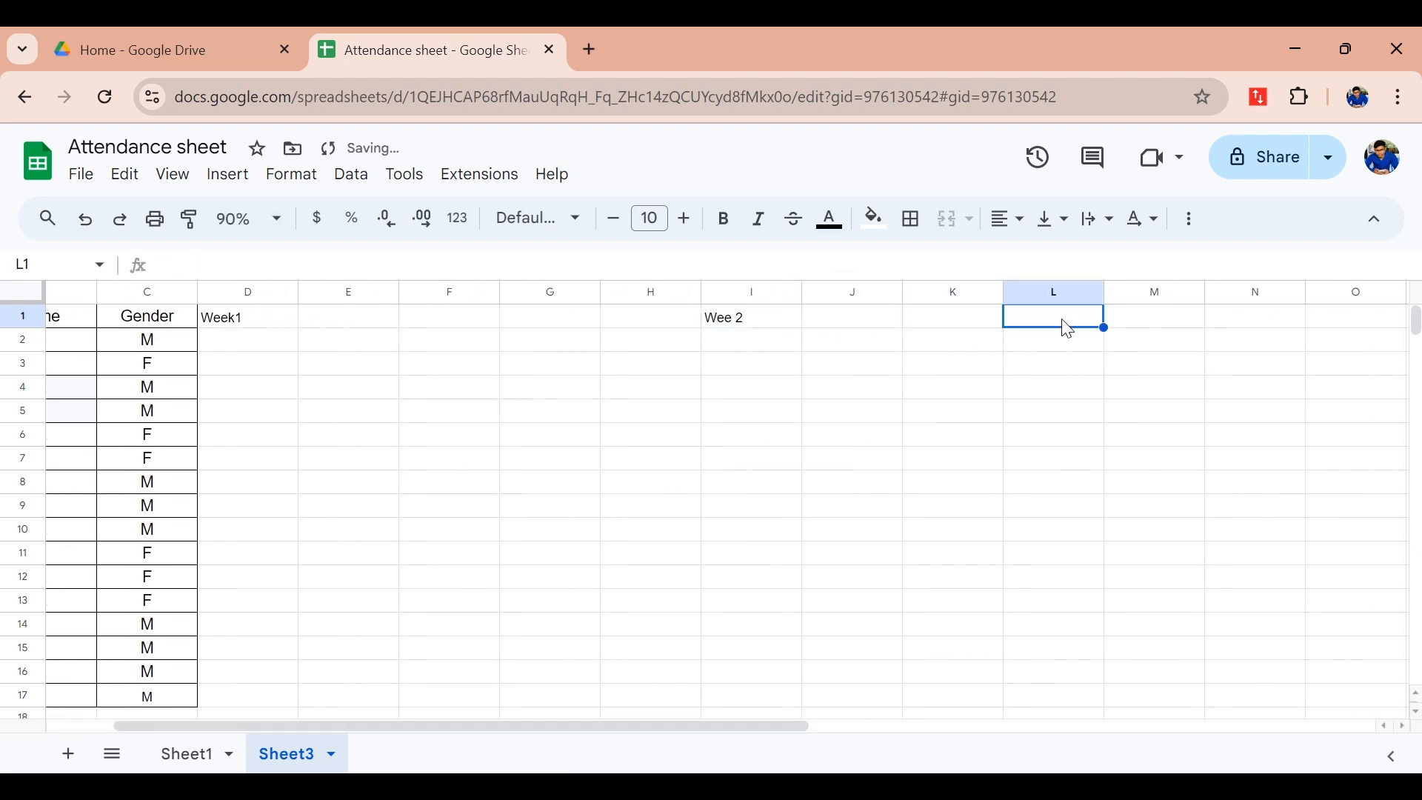
pyautogui.click(1146, 321)
pyautogui.moveTo(776, 726); pyautogui.dragTo(932, 729)
pyautogui.click(958, 317)
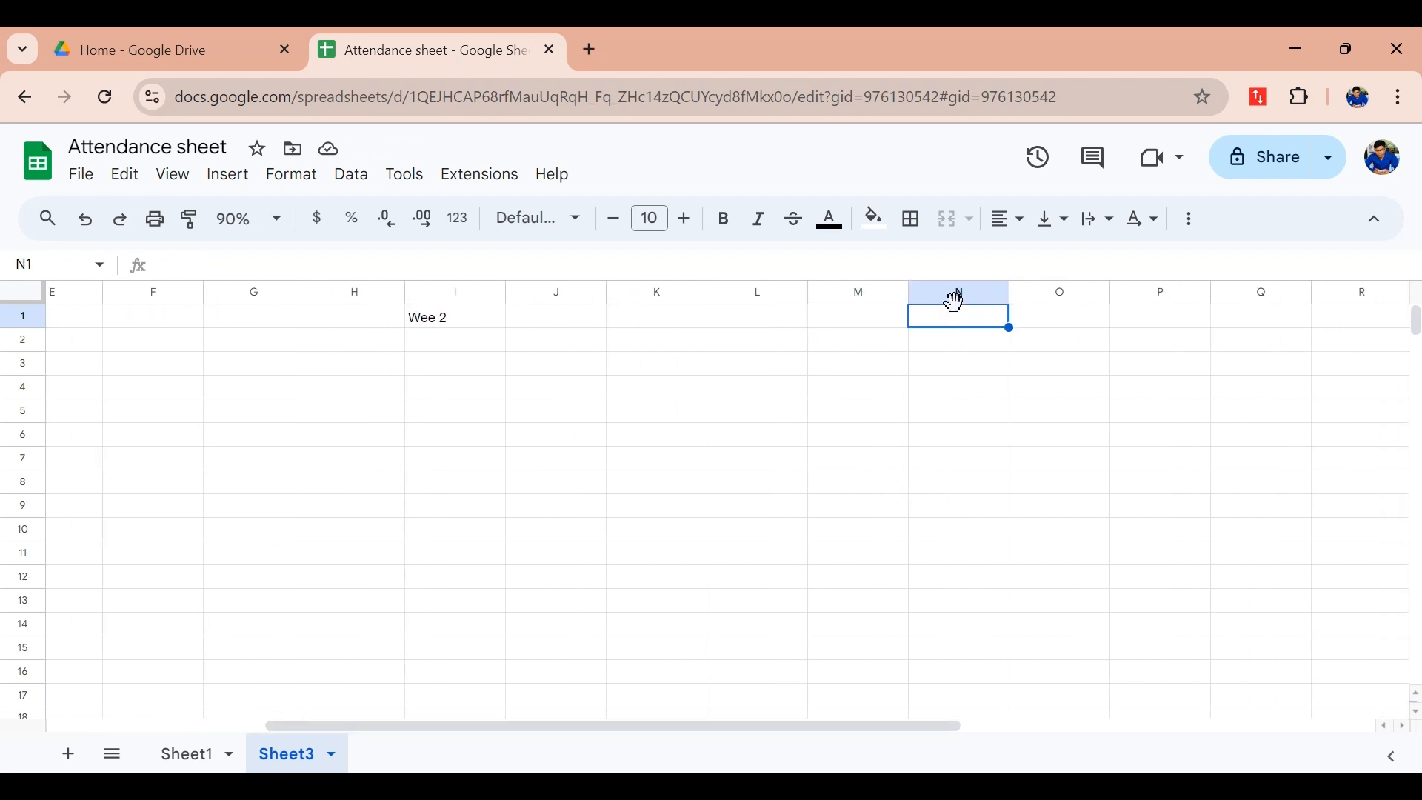
pyautogui.write('Week 3')
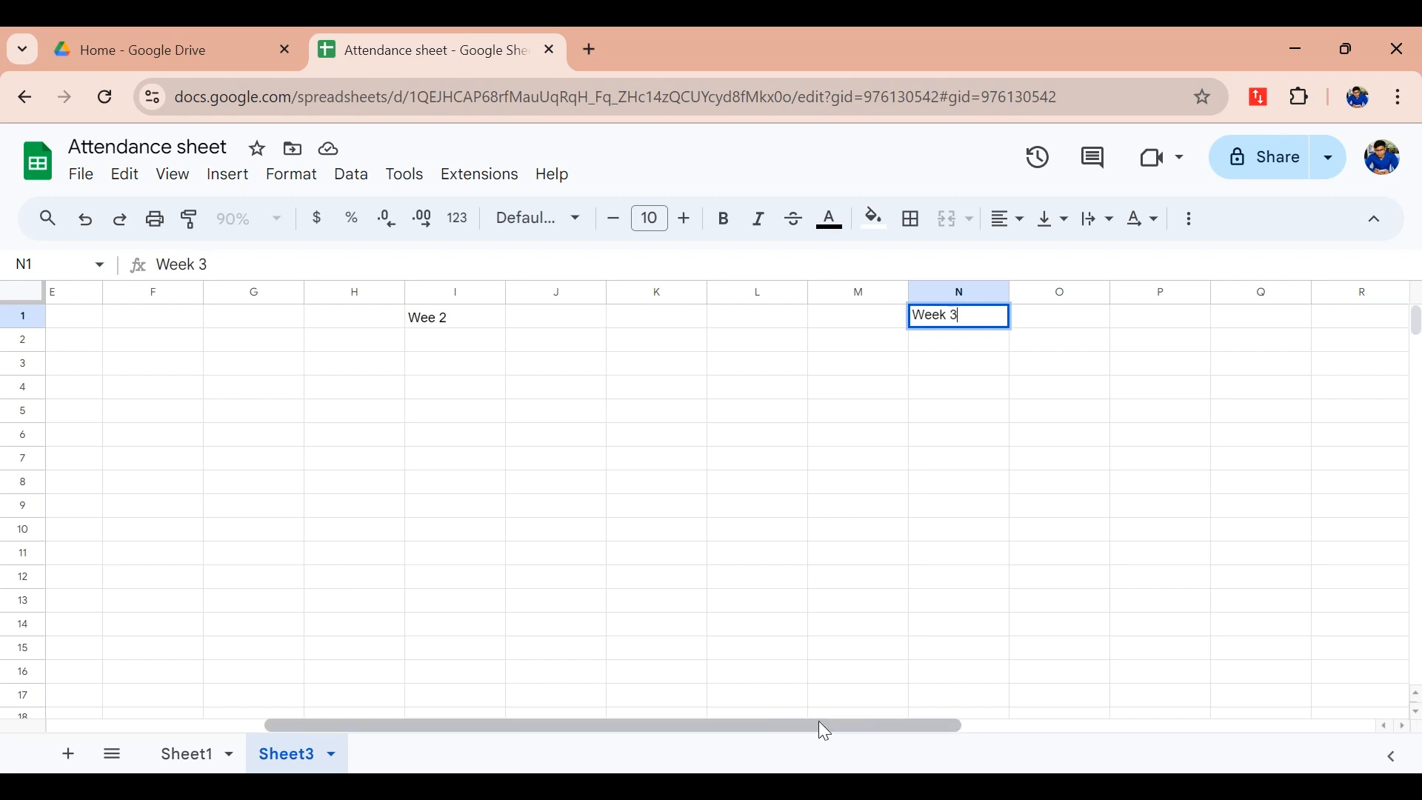
# - Count off five columns for the third week and enter the header "Week 4" in cell S1
pyautogui.moveTo(819, 726); pyautogui.dragTo(943, 727)
pyautogui.click(726, 320)
pyautogui.click(820, 328)
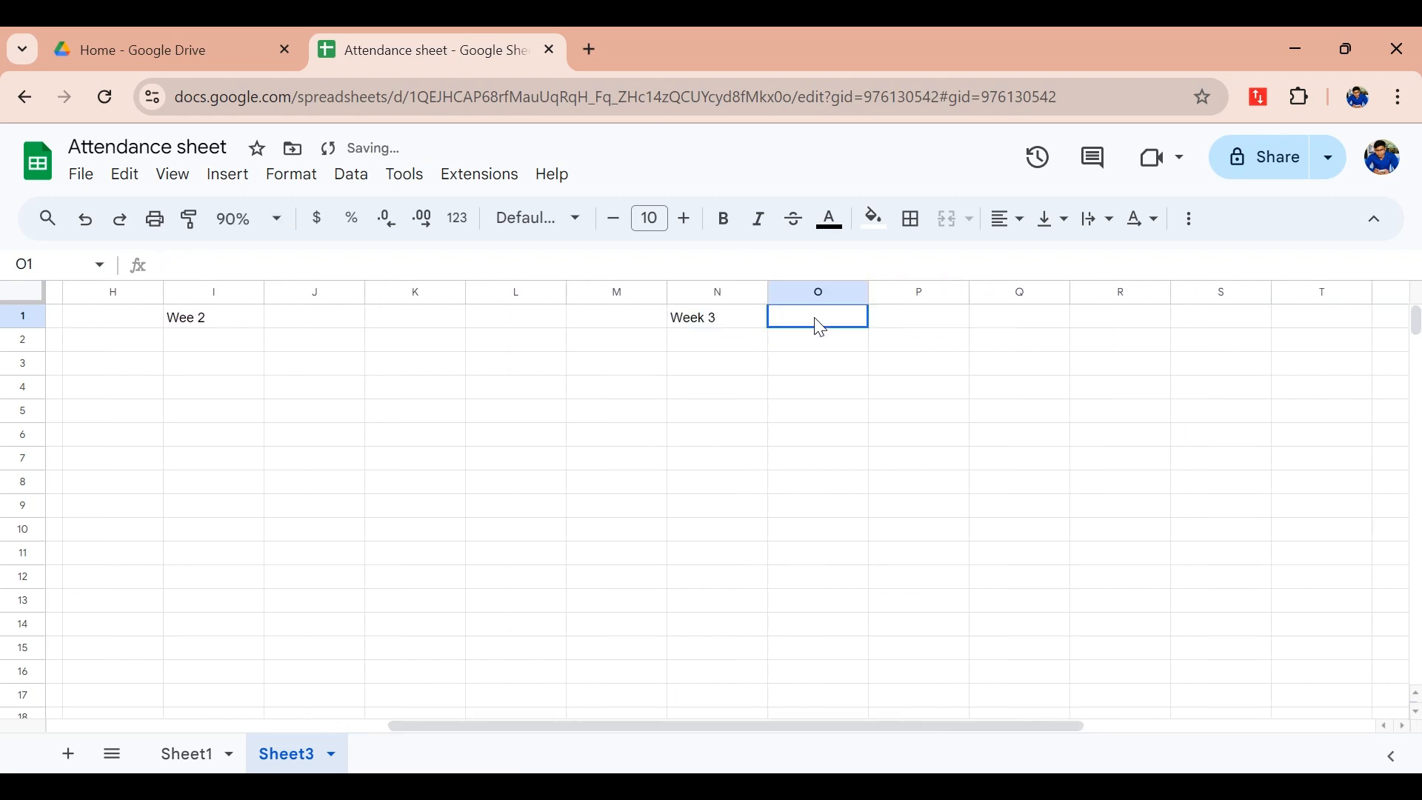
pyautogui.click(905, 327)
pyautogui.click(1020, 322)
pyautogui.click(1104, 326)
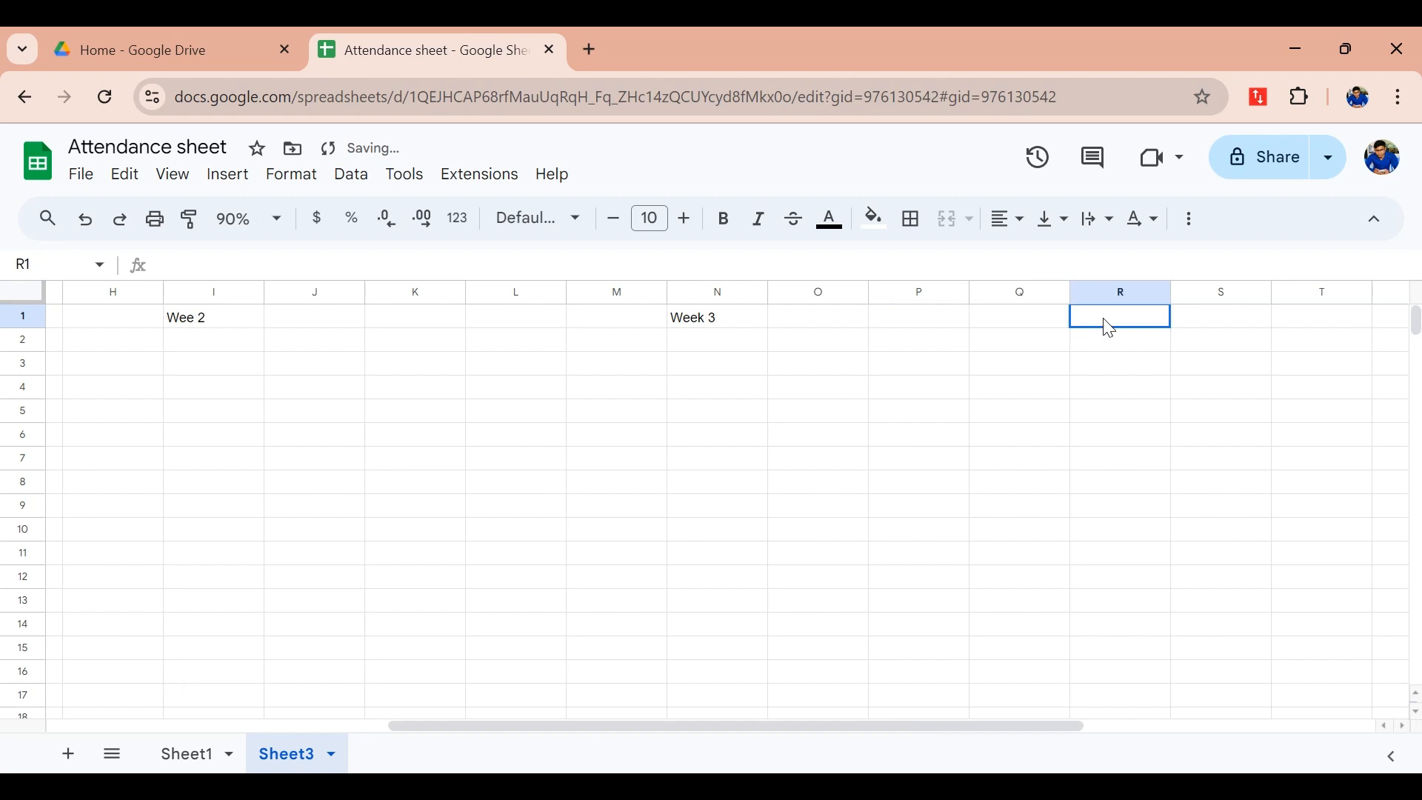
pyautogui.click(1218, 334)
pyautogui.write('W')
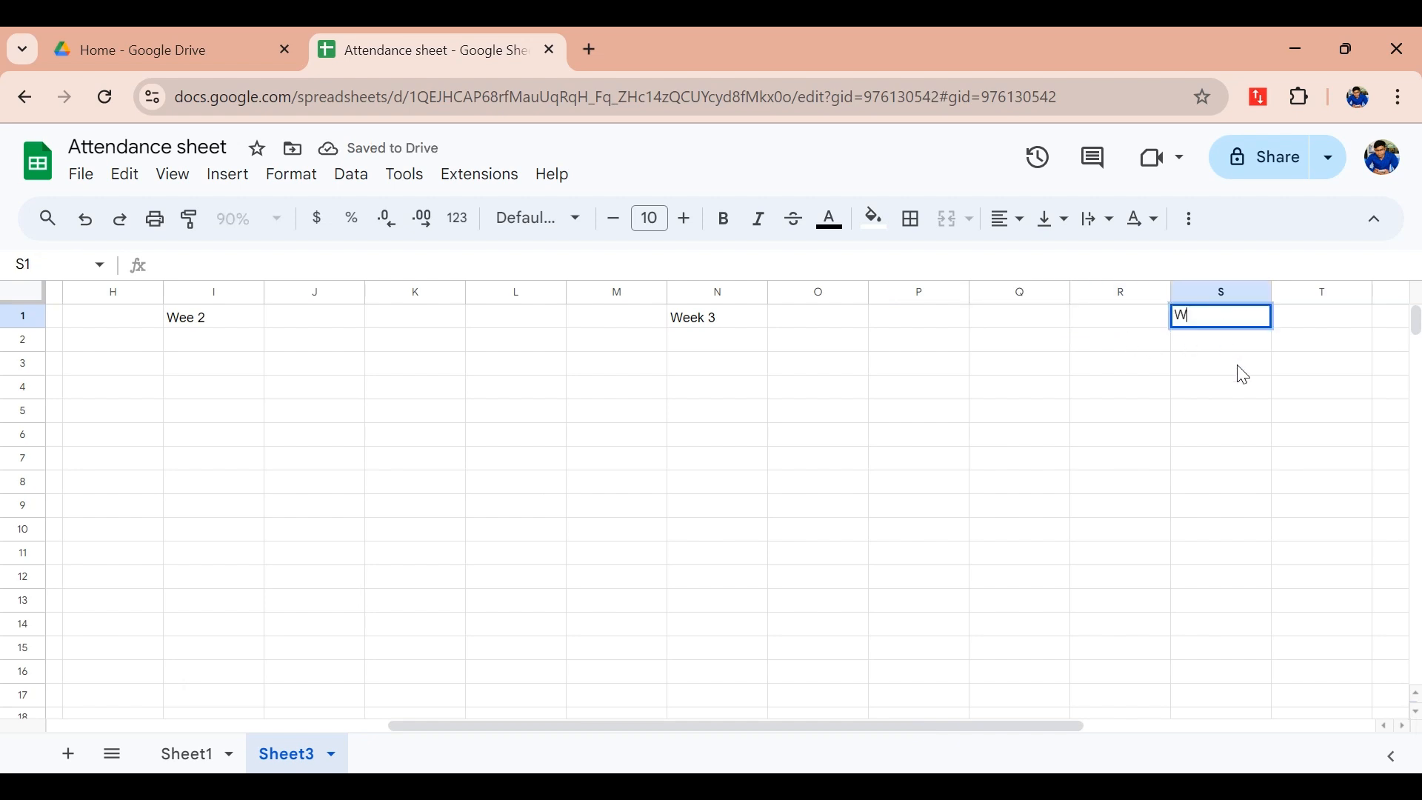
pyautogui.write('eek 4')
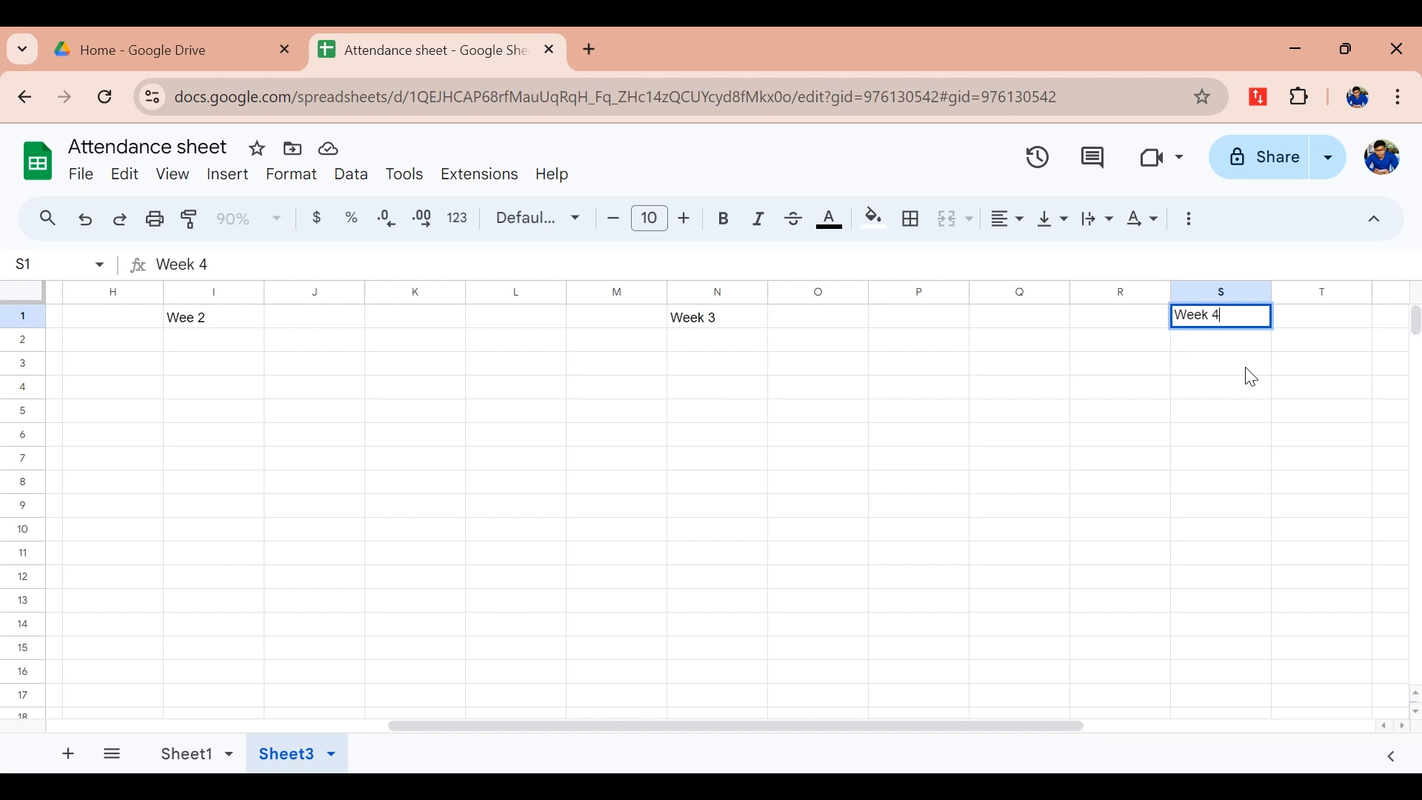
pyautogui.moveTo(1235, 507); pyautogui.dragTo(1236, 481)
pyautogui.click(1270, 326)
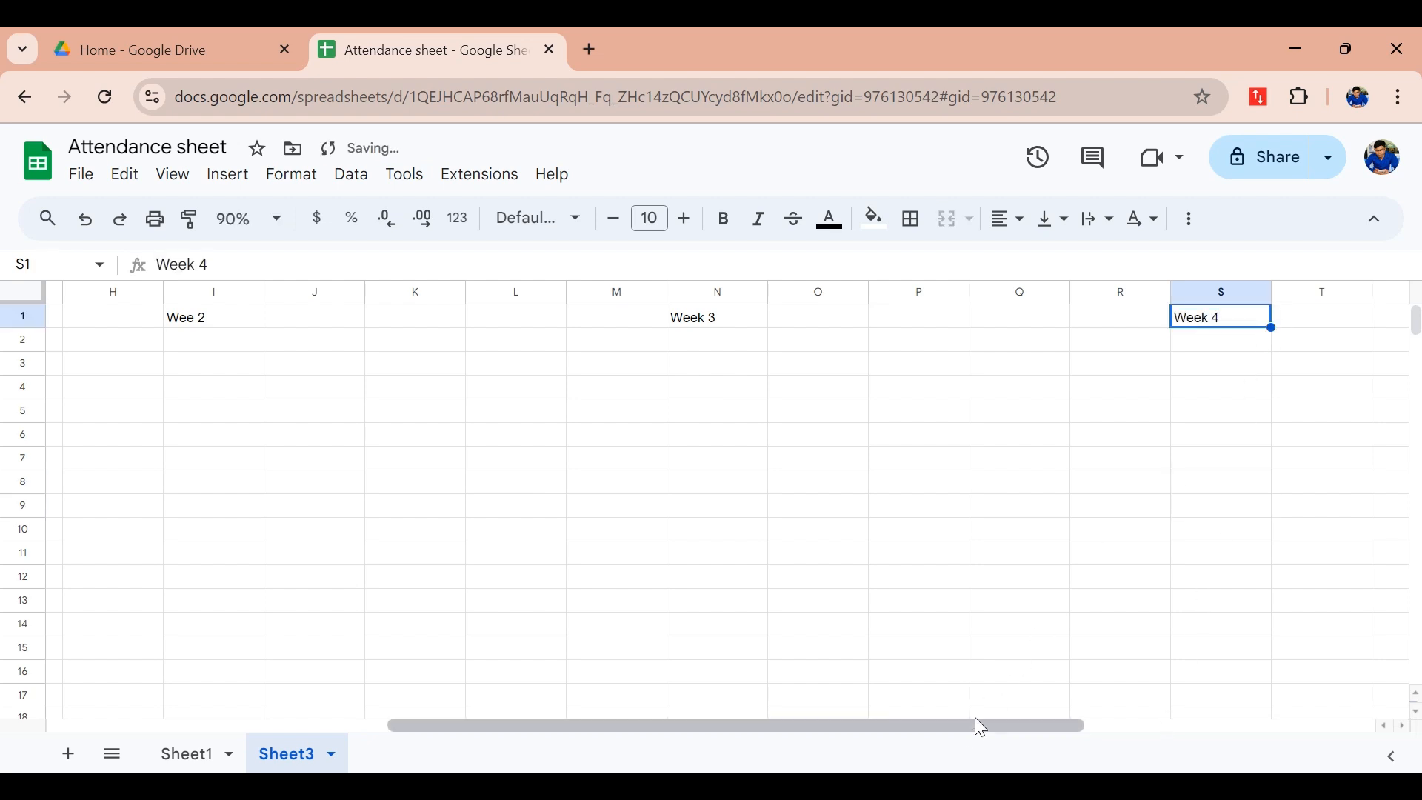
# - Count off five columns for the fourth week and enter the header "Present" in cell X1
pyautogui.moveTo(973, 722); pyautogui.dragTo(1231, 746)
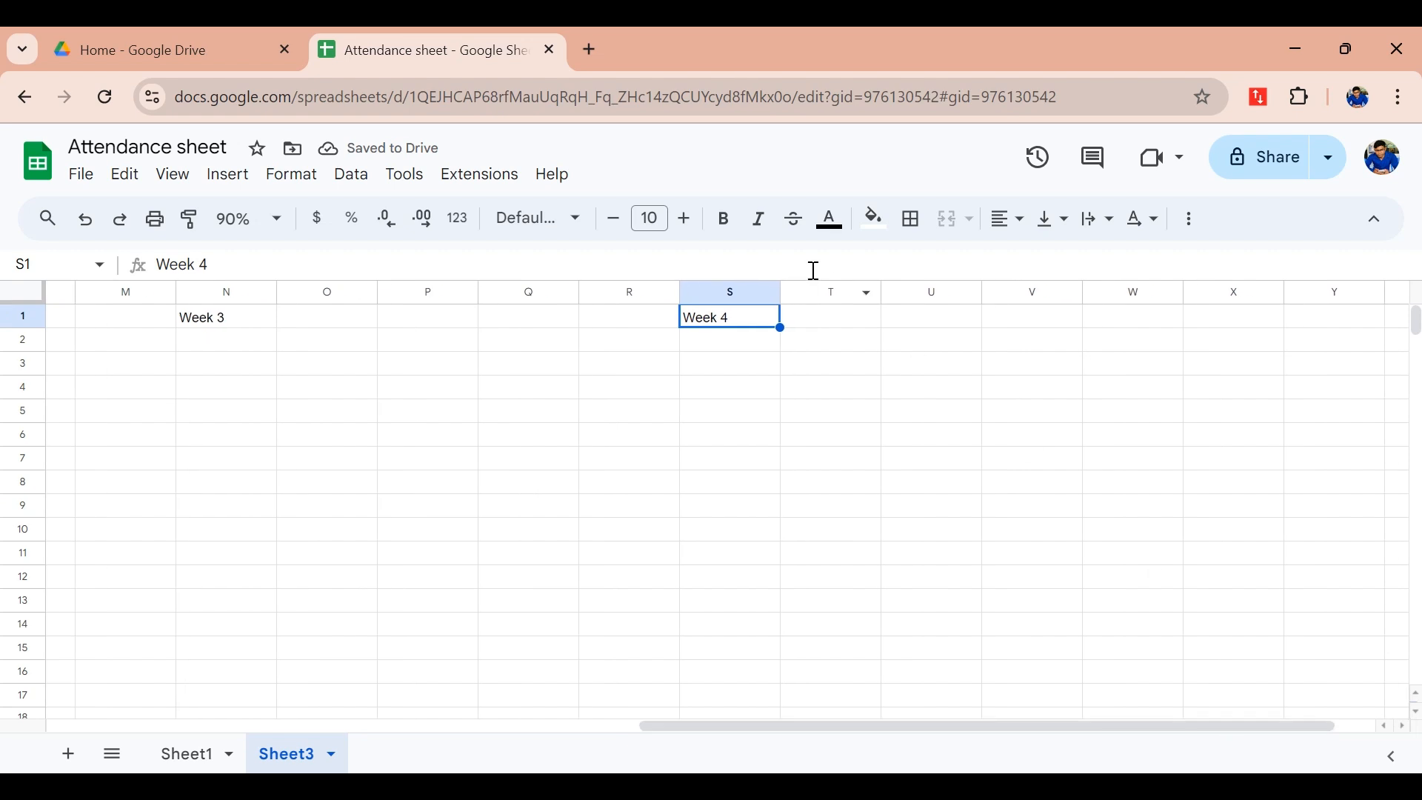
pyautogui.click(851, 321)
pyautogui.click(944, 320)
pyautogui.click(1037, 318)
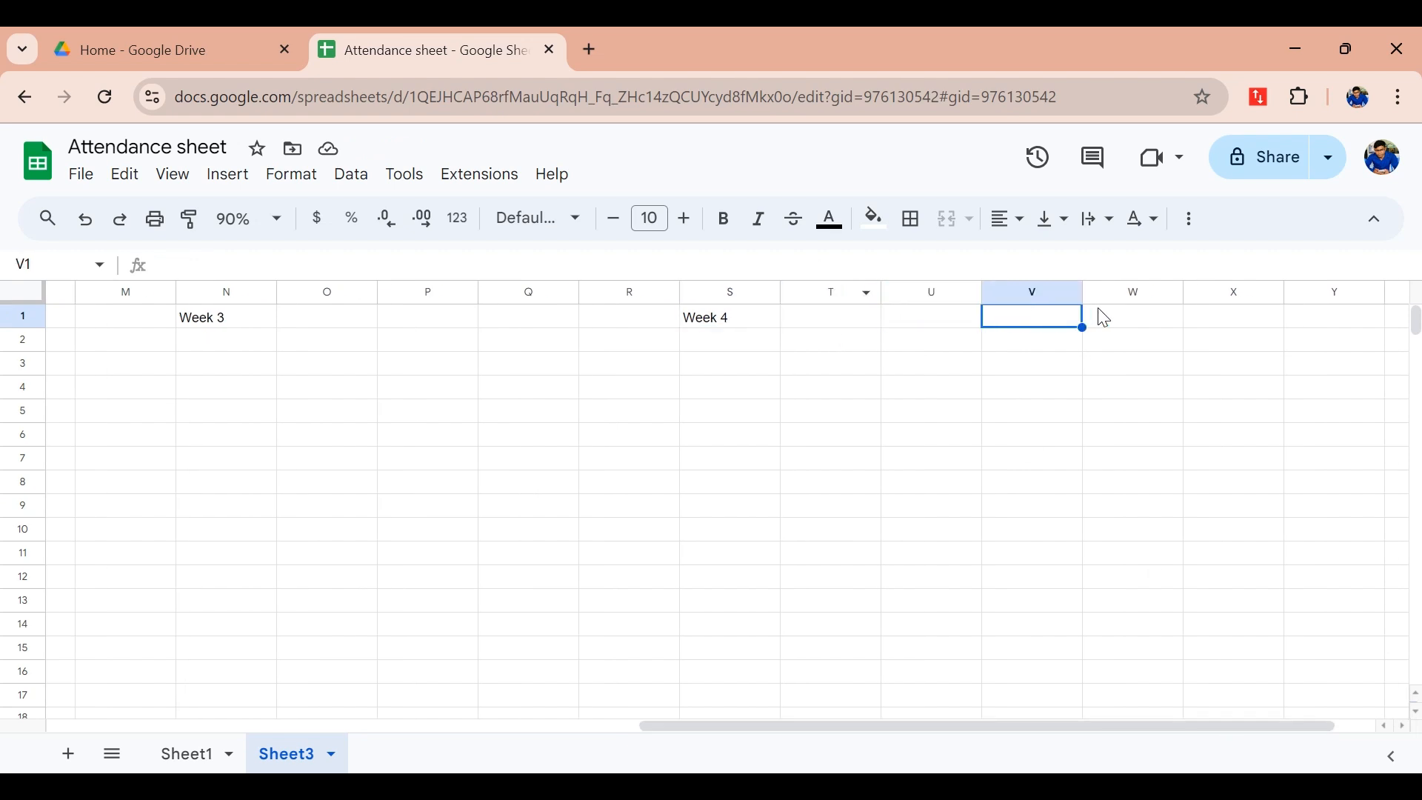
pyautogui.click(1104, 318)
pyautogui.click(1248, 320)
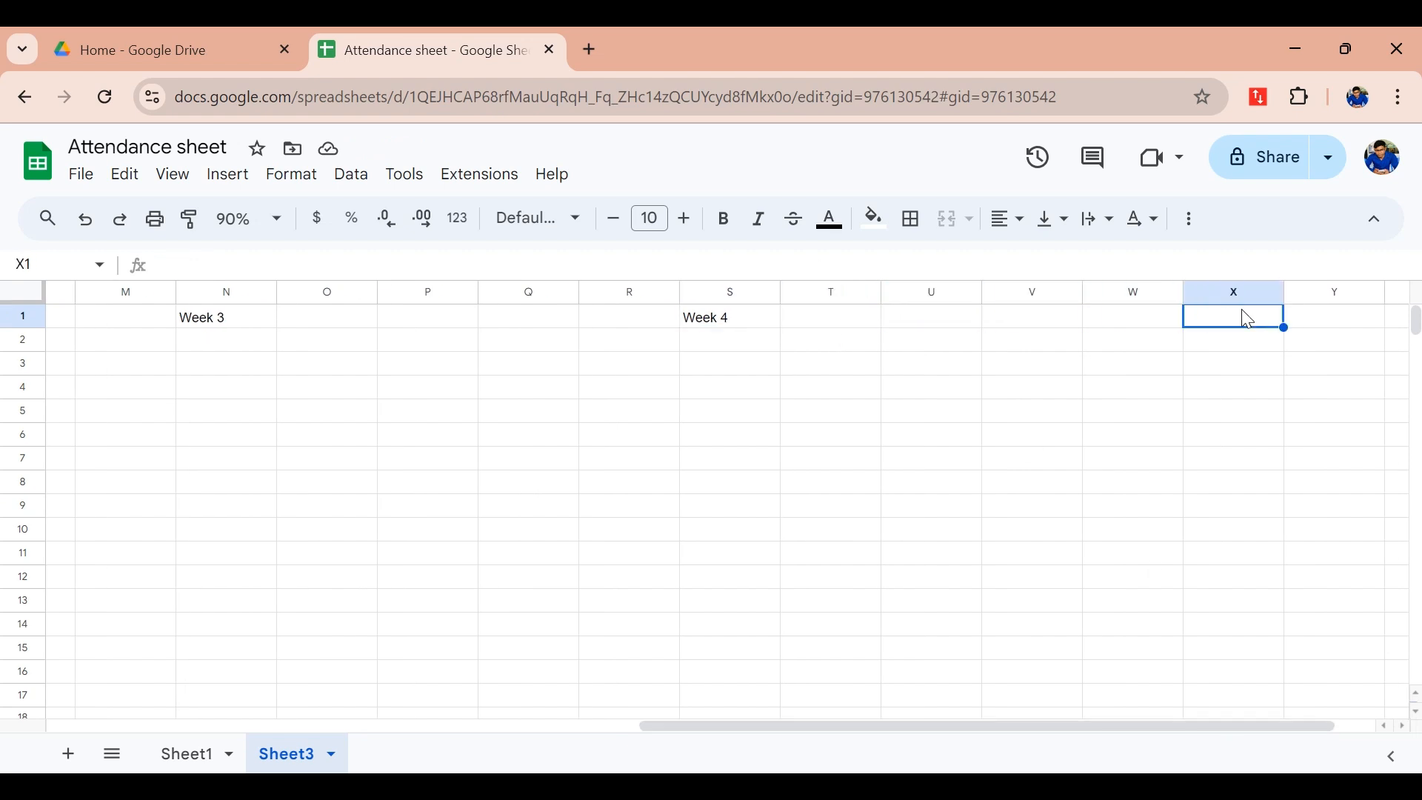
pyautogui.write('Present')
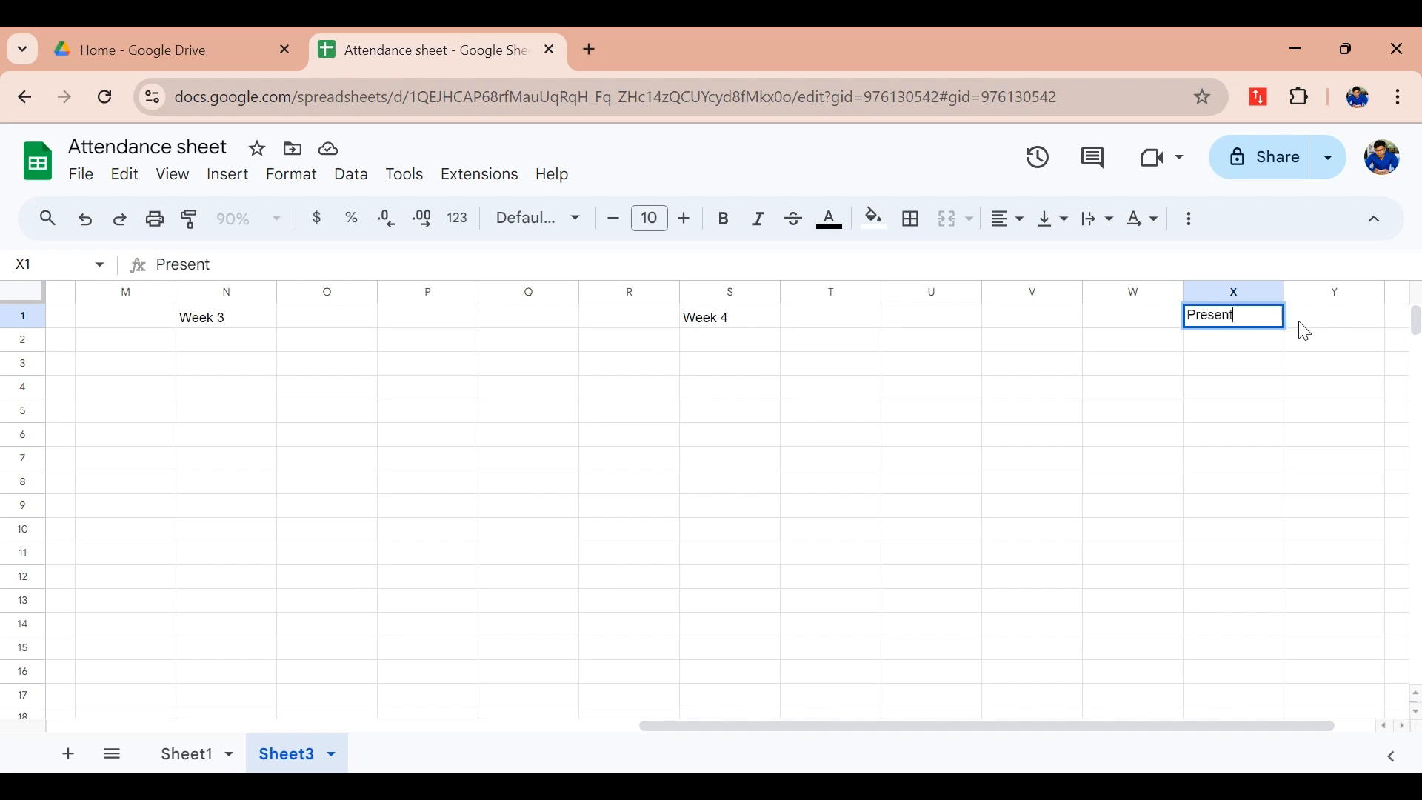
# - Enter the header "Absent" in cell Y1, next to the Present header
pyautogui.click(1321, 332)
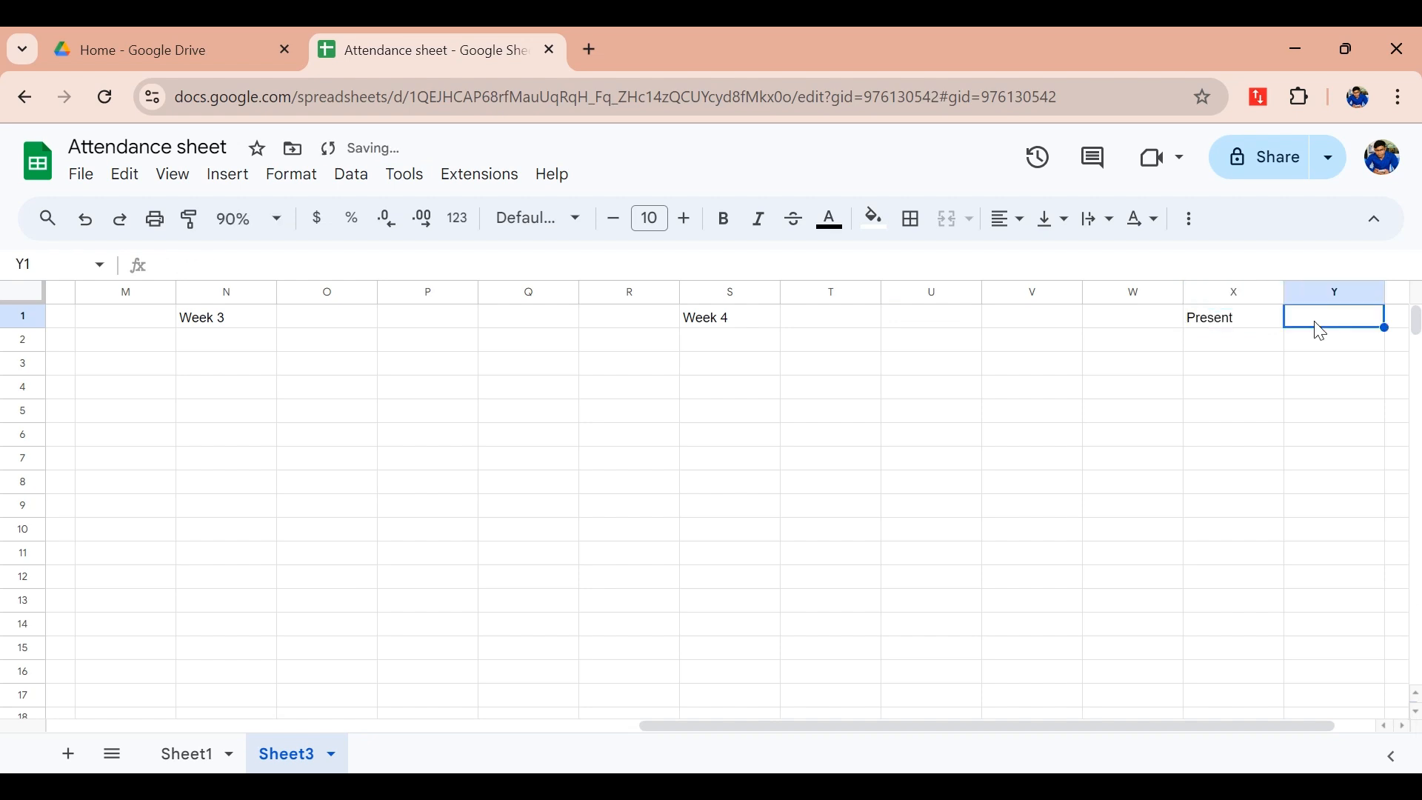
pyautogui.write('App')
pyautogui.press('BackSpace')
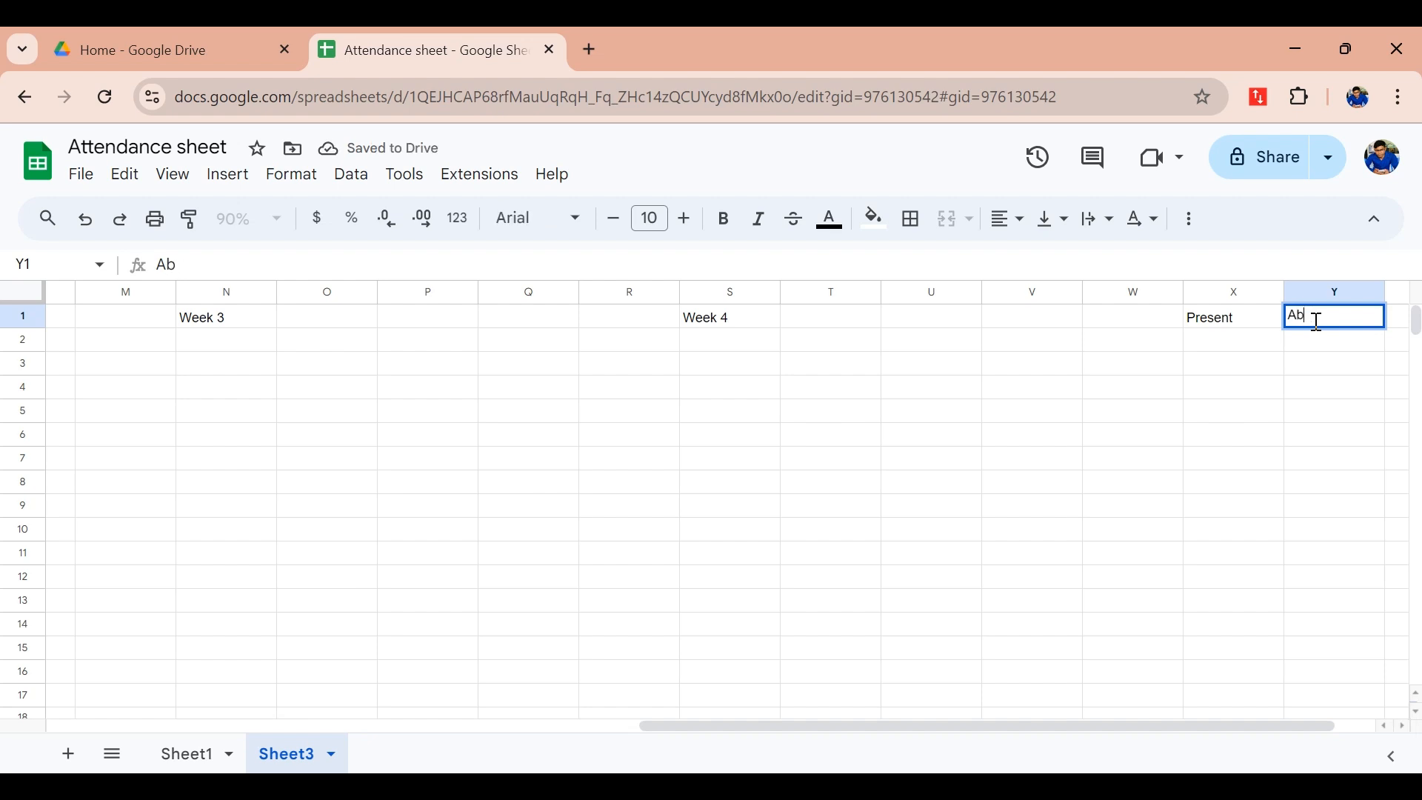
pyautogui.write('bsent')
pyautogui.click(1296, 413)
pyautogui.click(1244, 321)
pyautogui.click(1352, 328)
pyautogui.click(1252, 328)
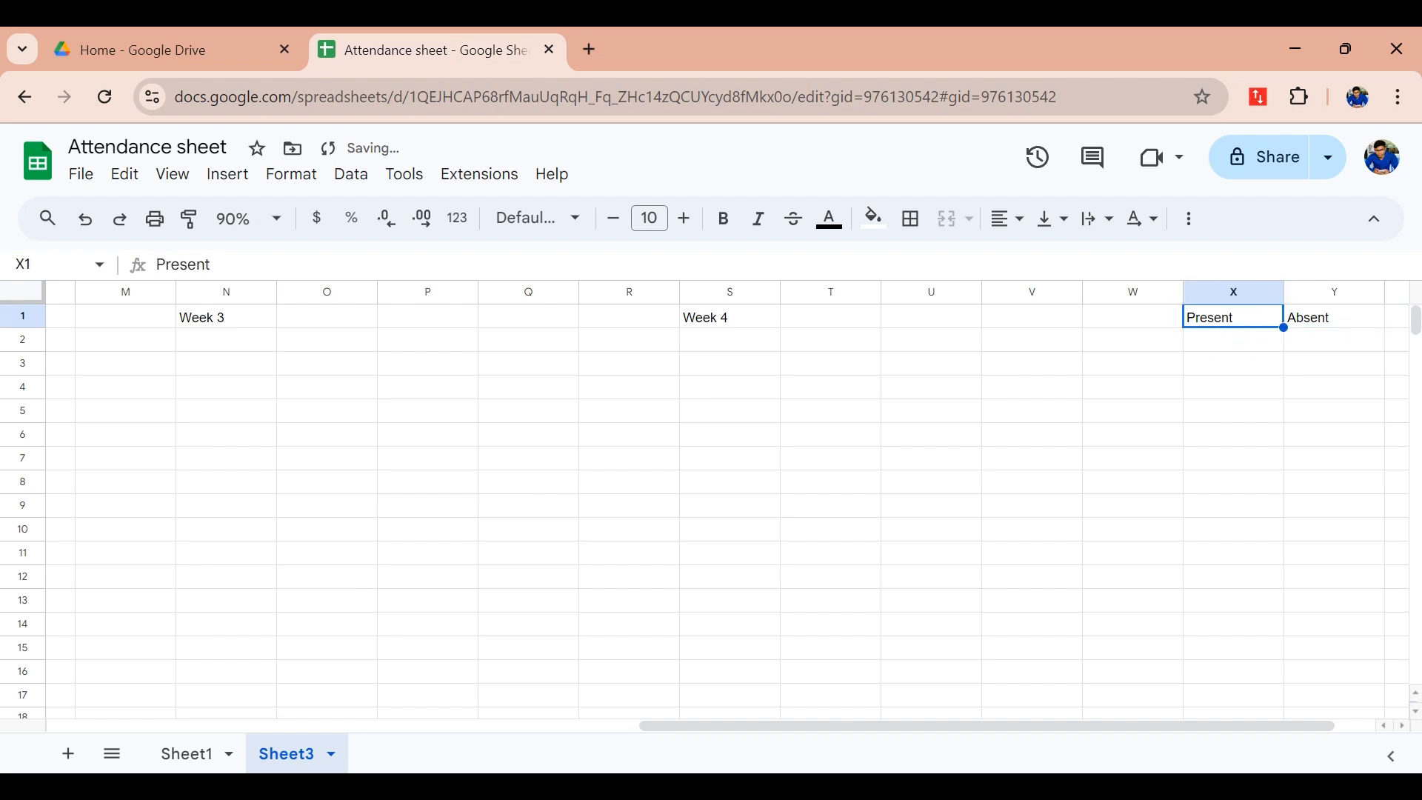
pyautogui.moveTo(917, 729); pyautogui.dragTo(345, 752)
pyautogui.moveTo(363, 326); pyautogui.dragTo(1302, 675)
pyautogui.moveTo(1224, 723); pyautogui.dragTo(1340, 708)
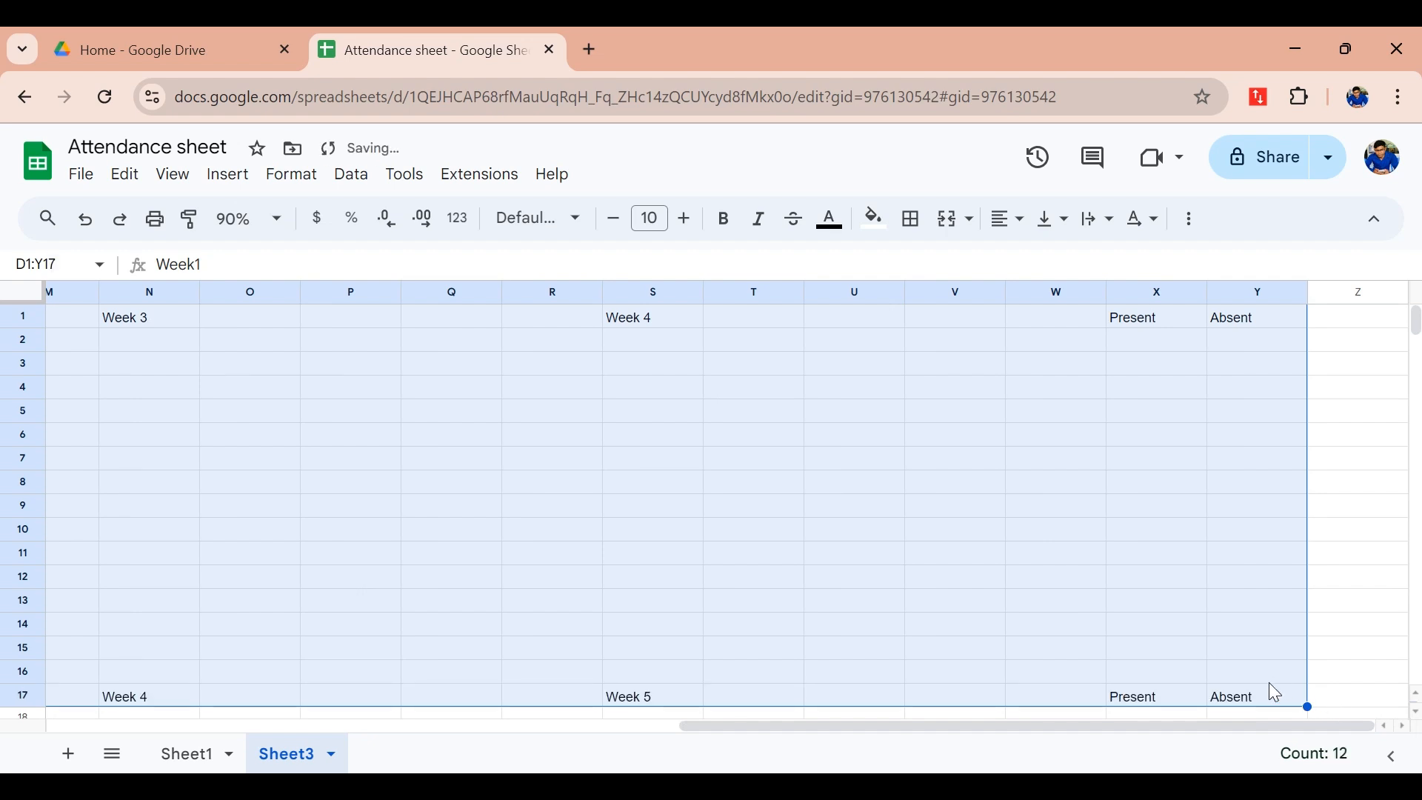
pyautogui.hotkey('ctrl', 'z')
pyautogui.click(1289, 562)
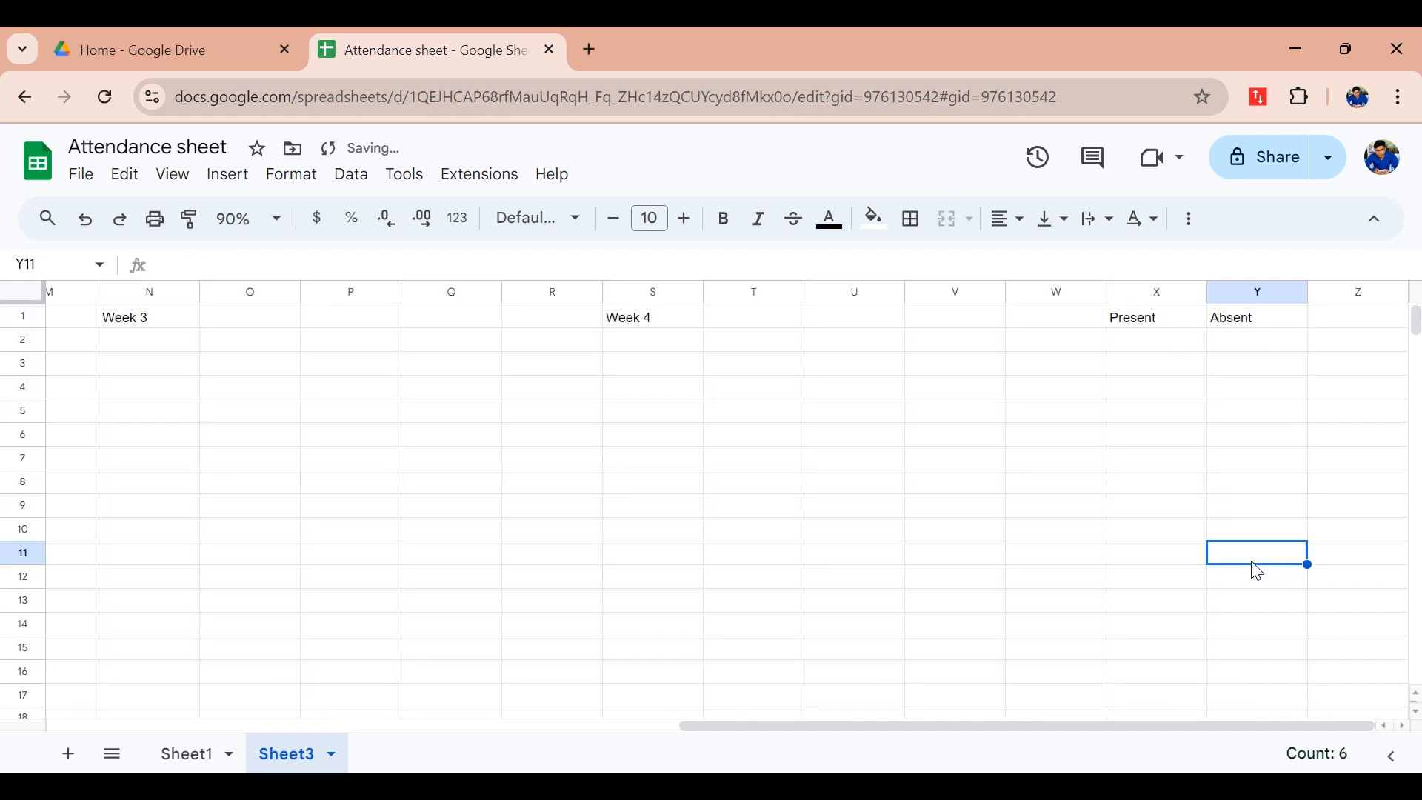
# - Narrow columns D through W together to a bit under half their current width
pyautogui.moveTo(807, 725); pyautogui.dragTo(78, 728)
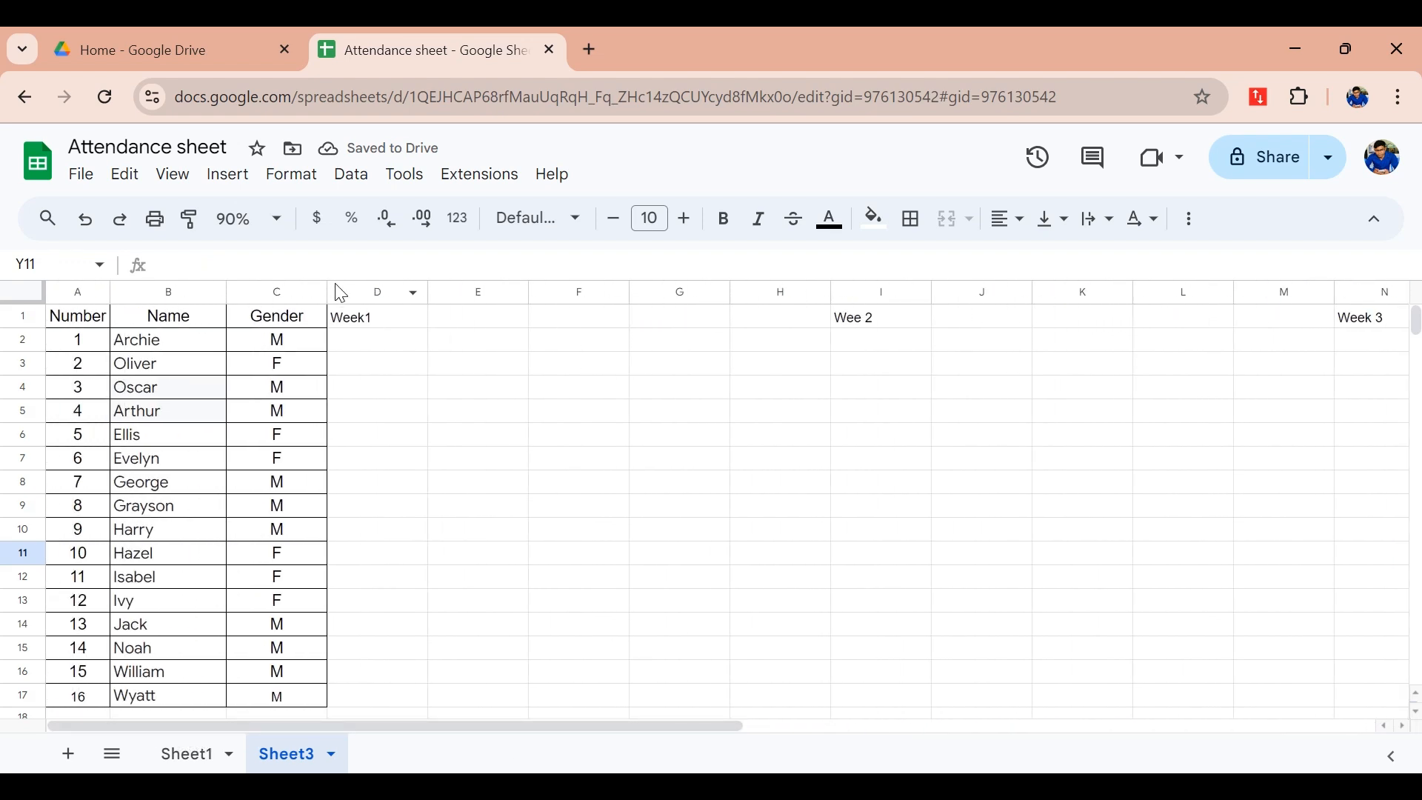
pyautogui.click(387, 323)
pyautogui.moveTo(391, 327); pyautogui.dragTo(700, 334)
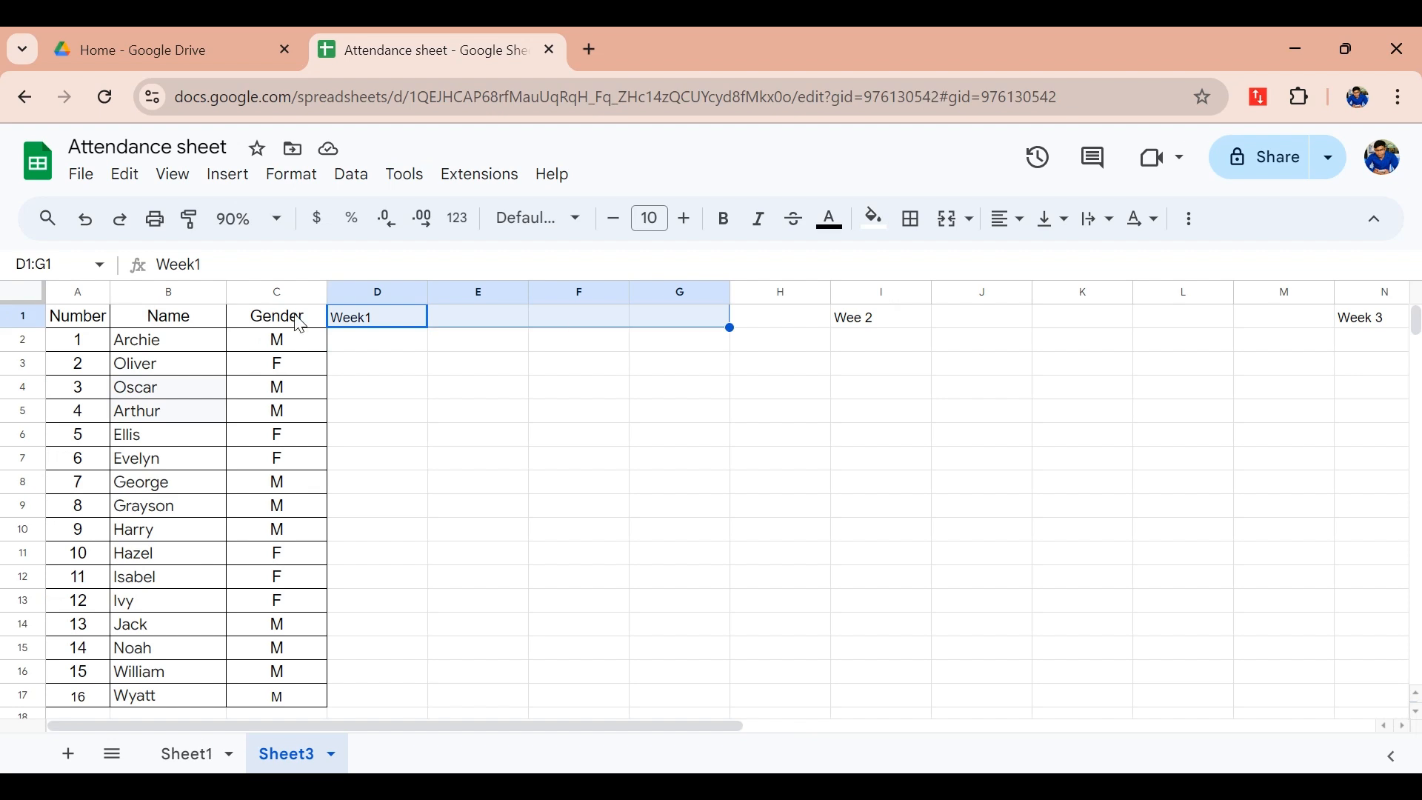
pyautogui.click(406, 369)
pyautogui.moveTo(388, 298); pyautogui.dragTo(1419, 342)
pyautogui.moveTo(1333, 337); pyautogui.dragTo(1301, 327)
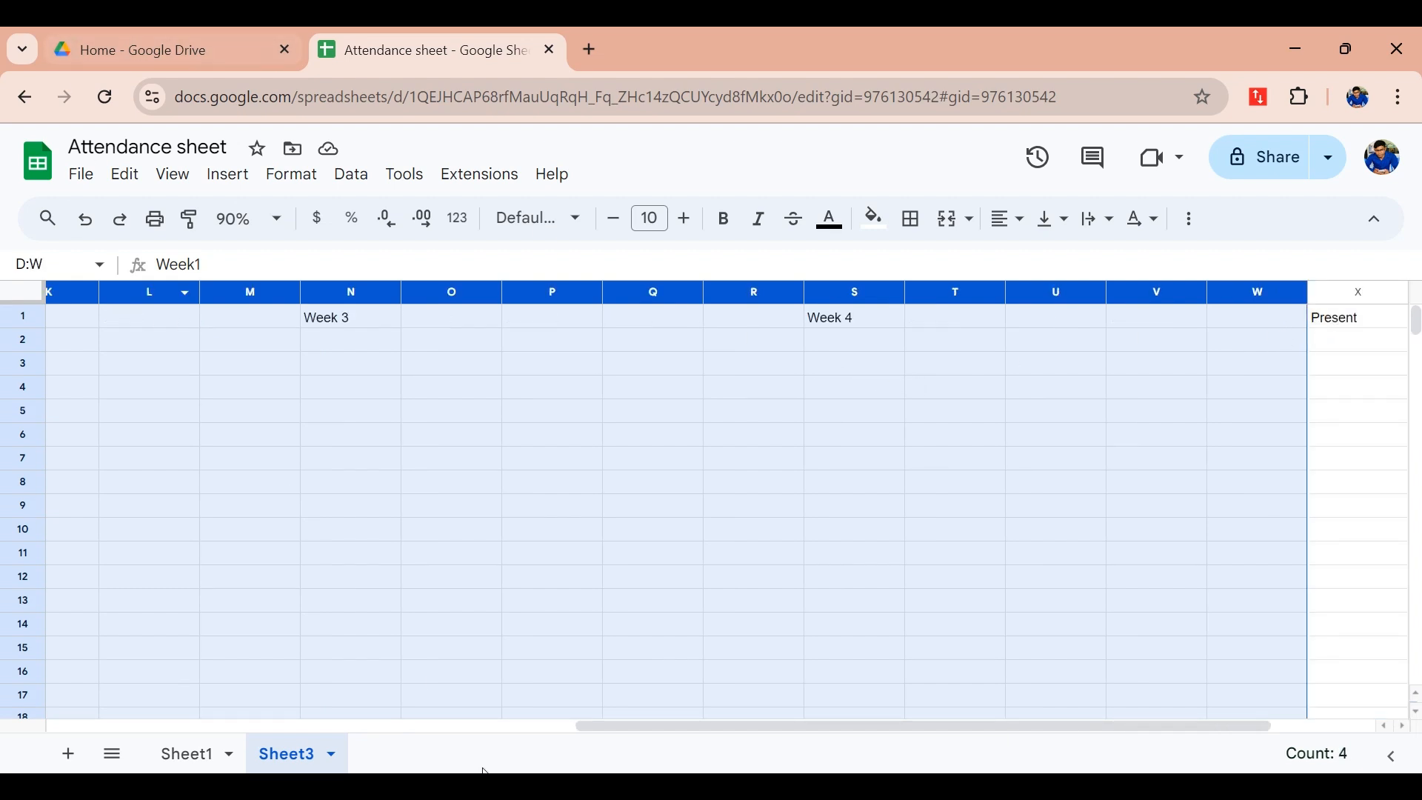
pyautogui.moveTo(597, 727); pyautogui.dragTo(64, 726)
pyautogui.moveTo(430, 293); pyautogui.dragTo(374, 294)
pyautogui.click(1245, 463)
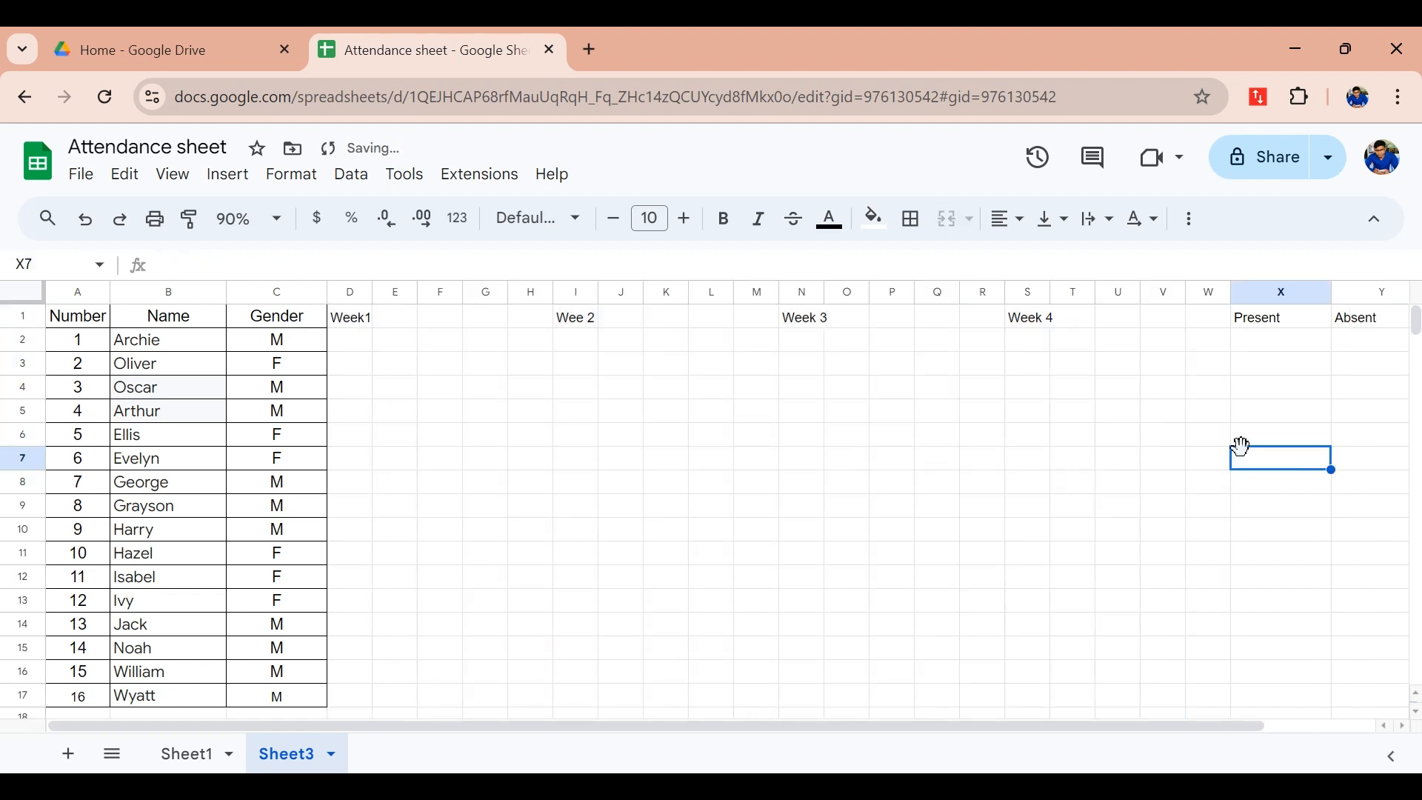
# - Merge cells D1:H1 and center the Week1 header across its five day columns
pyautogui.click(1171, 292)
pyautogui.click(484, 395)
pyautogui.moveTo(373, 316); pyautogui.dragTo(552, 317)
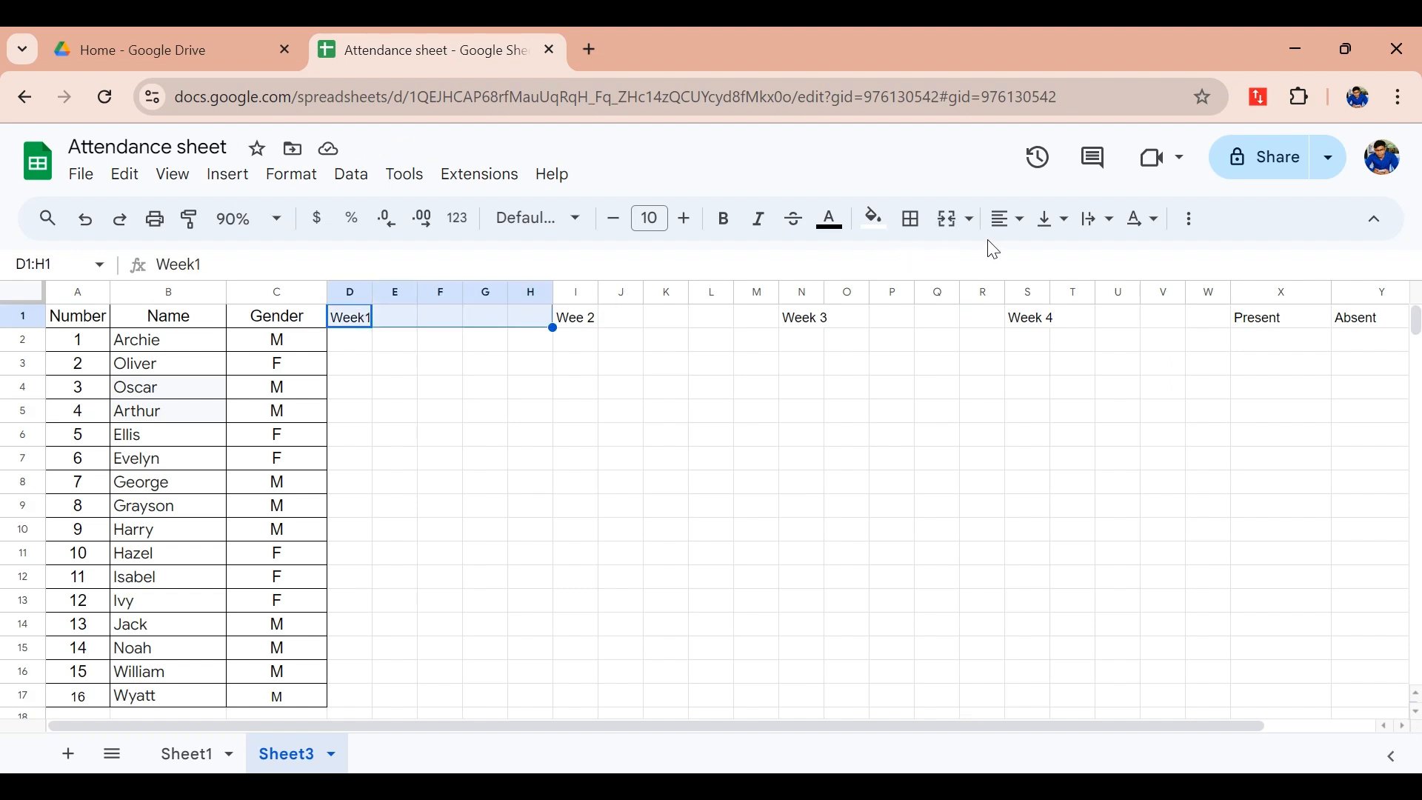
pyautogui.click(948, 219)
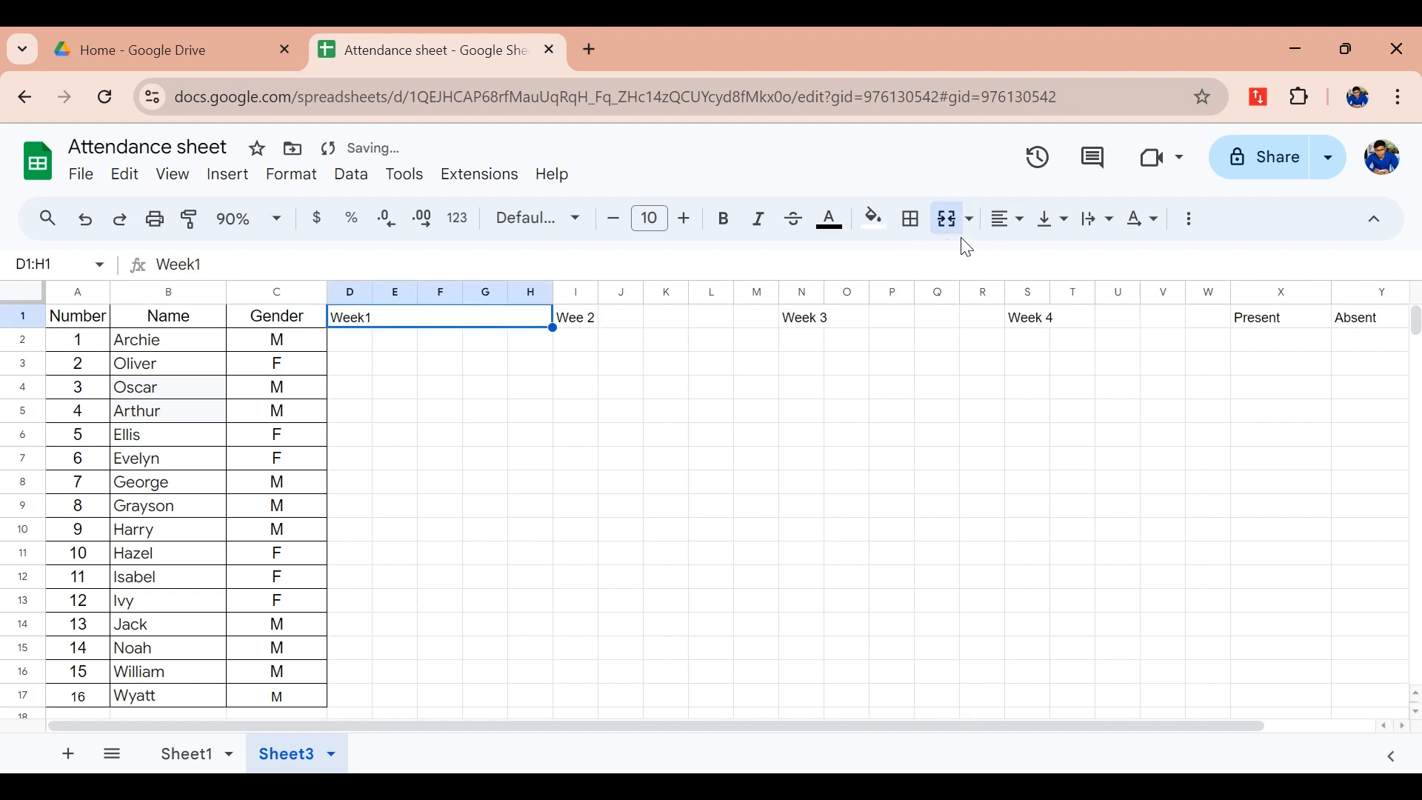
pyautogui.click(1023, 231)
pyautogui.click(1045, 267)
pyautogui.click(973, 467)
# - Merge cells I1:M1 and center the second week's header across its five columns
pyautogui.moveTo(596, 320); pyautogui.dragTo(756, 328)
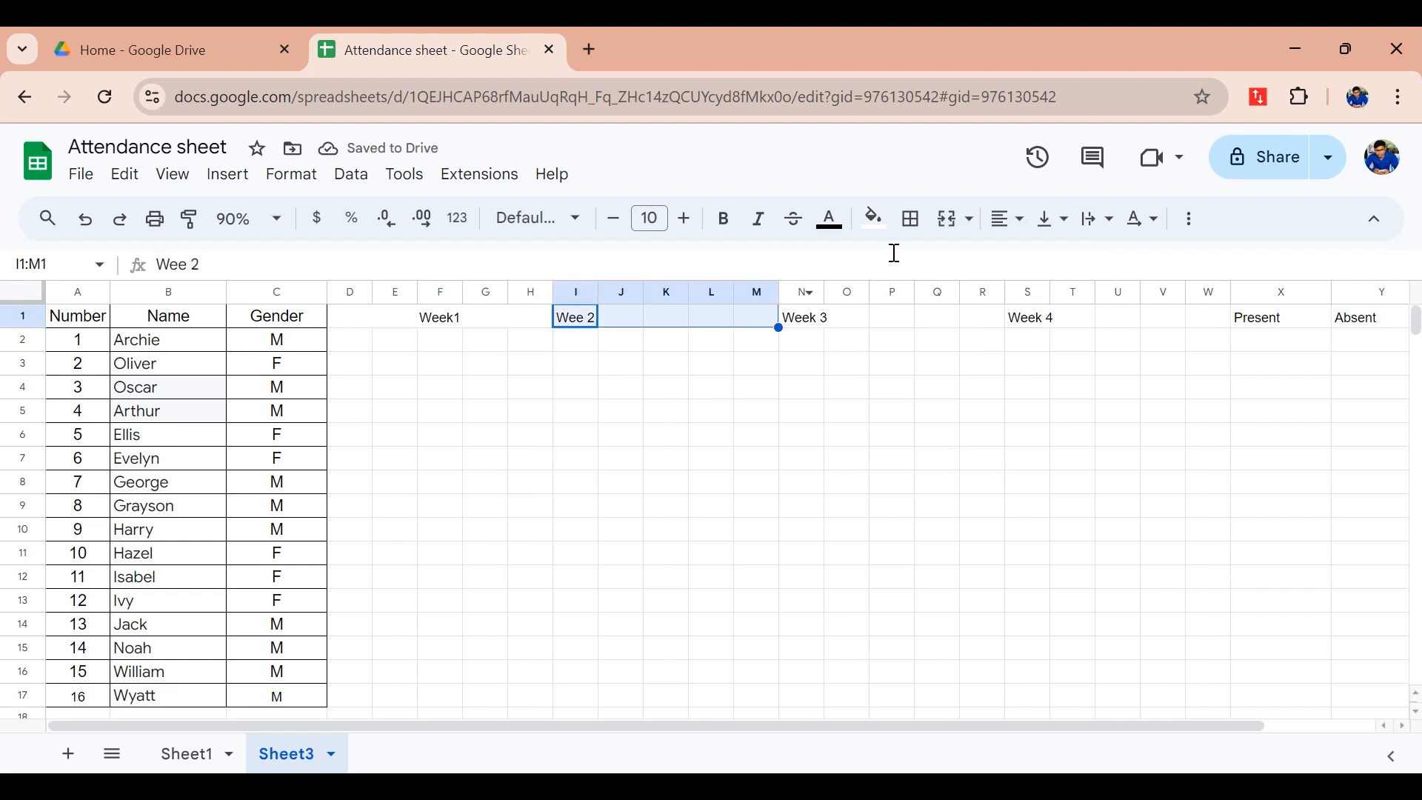
pyautogui.click(951, 219)
pyautogui.click(1025, 229)
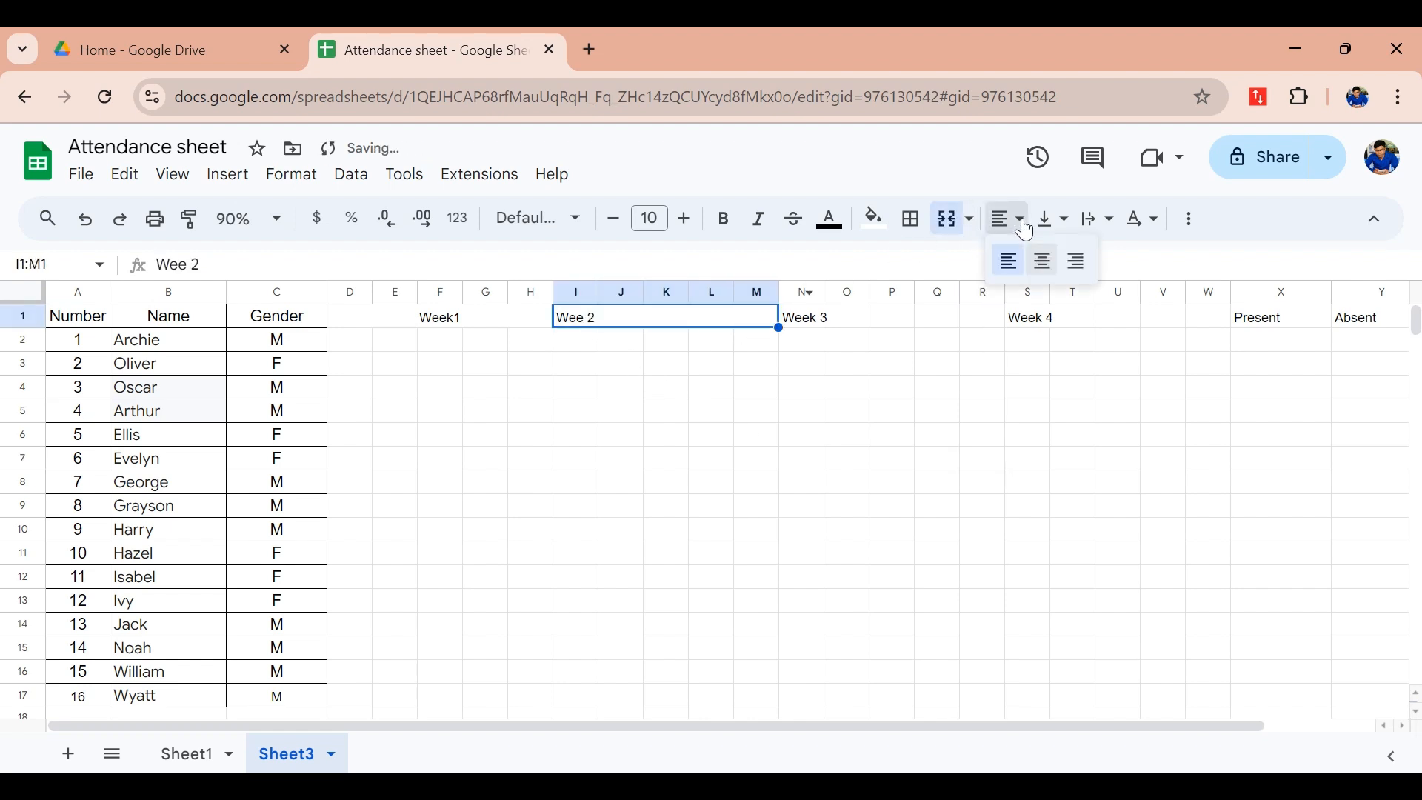
pyautogui.click(1042, 267)
# - Merge cells N1:R1 and center the Week 3 header across its five columns
pyautogui.moveTo(818, 327); pyautogui.dragTo(916, 323)
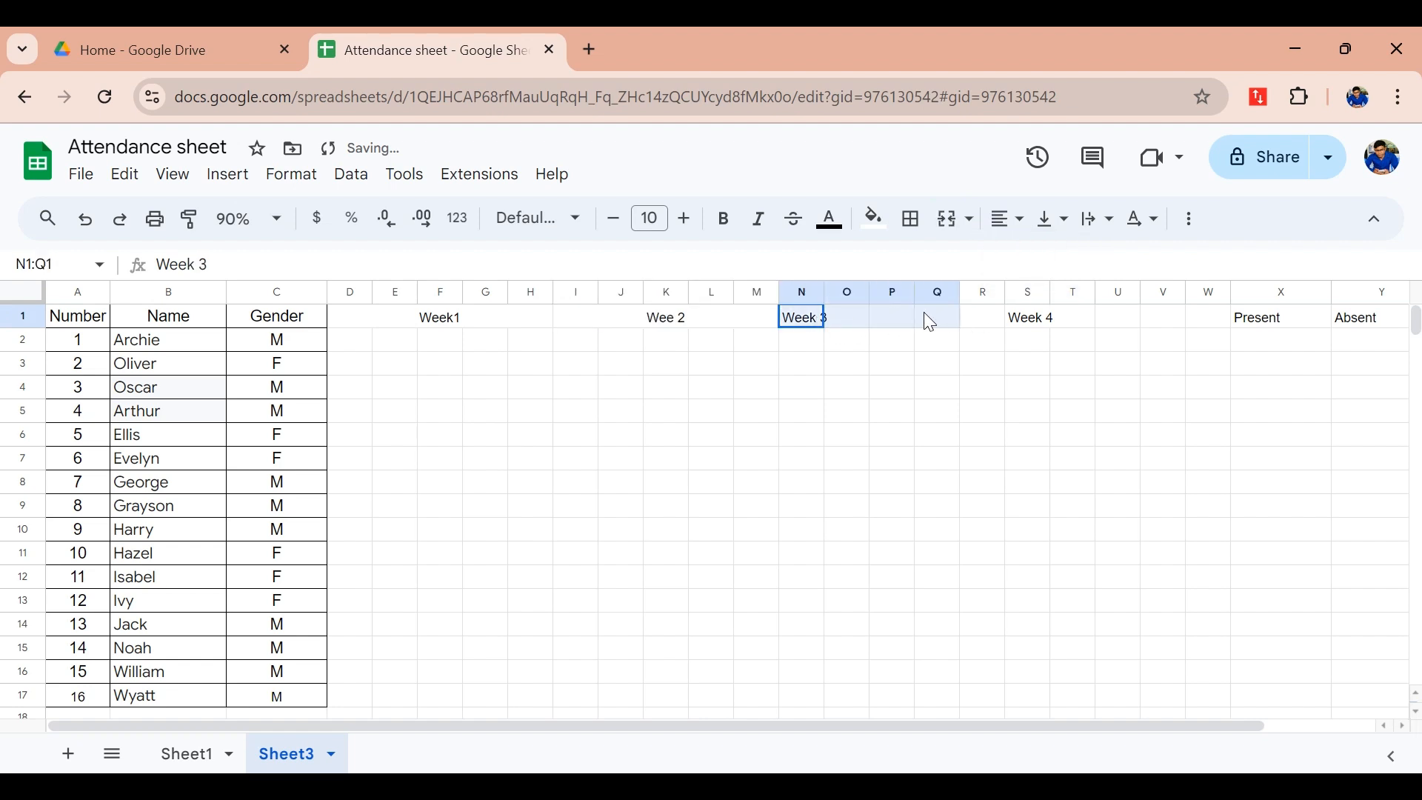
pyautogui.click(951, 219)
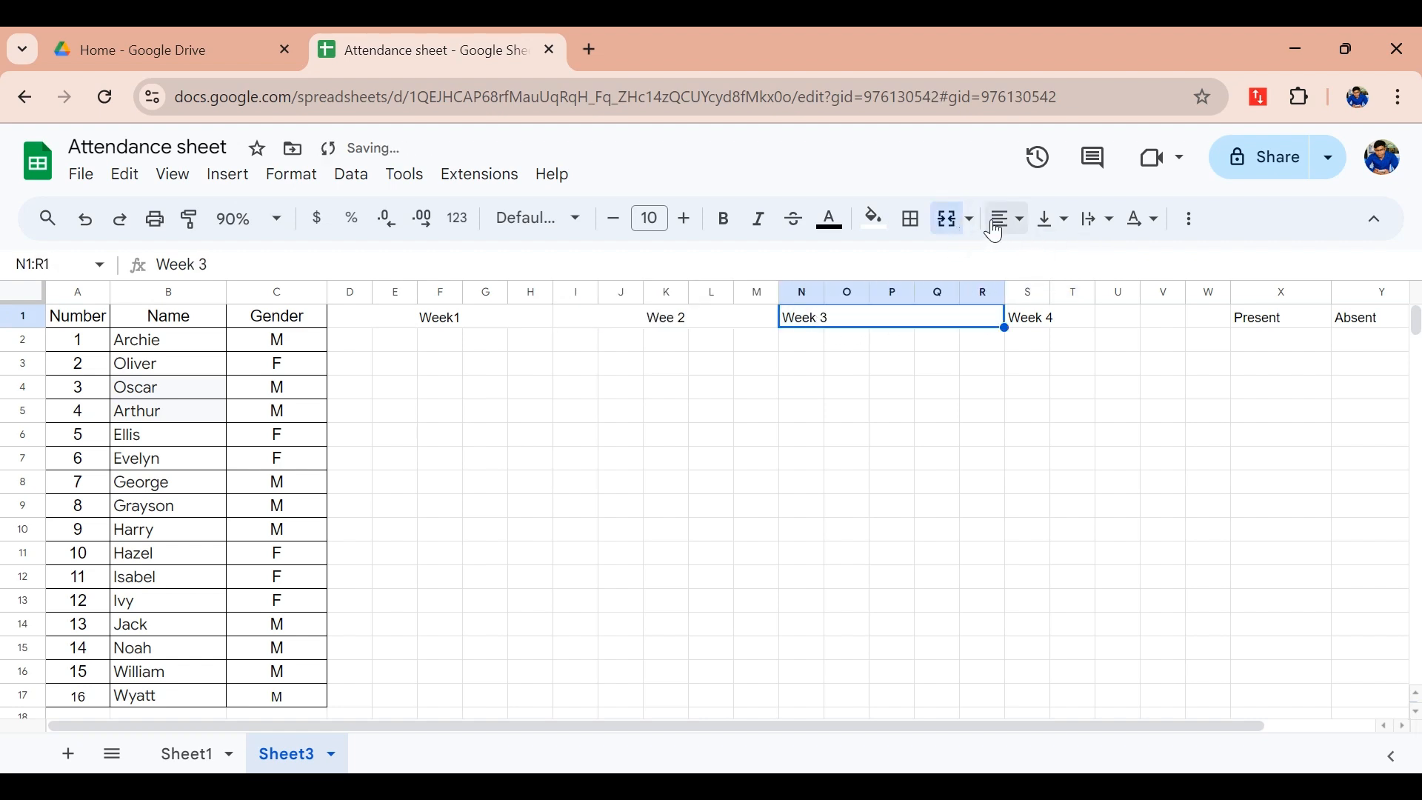
pyautogui.click(1019, 223)
pyautogui.click(1042, 273)
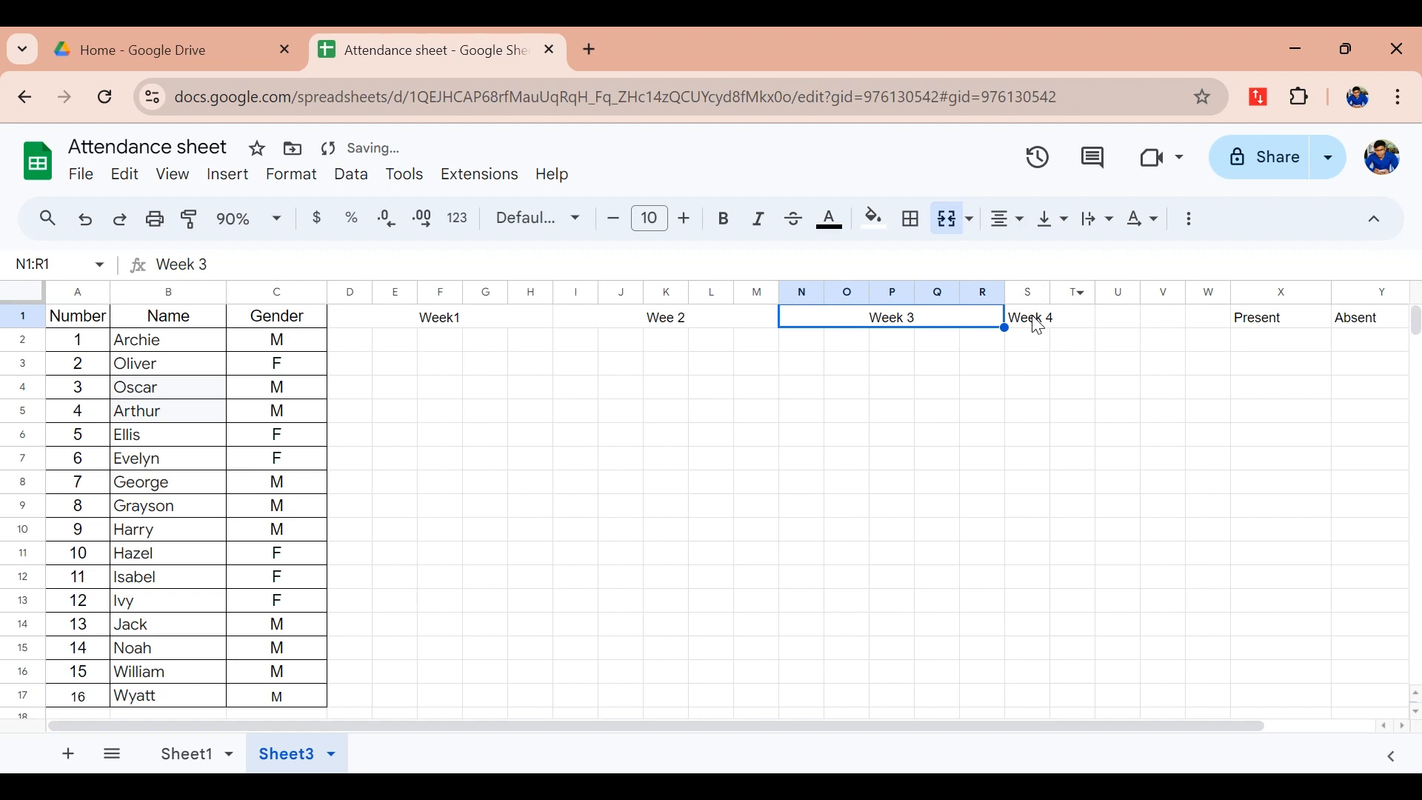
# - Center the Week 4 header and merge cells S1:W1 across its five columns
pyautogui.moveTo(1038, 326); pyautogui.dragTo(1140, 326)
pyautogui.click(1015, 221)
pyautogui.click(1045, 268)
pyautogui.click(950, 223)
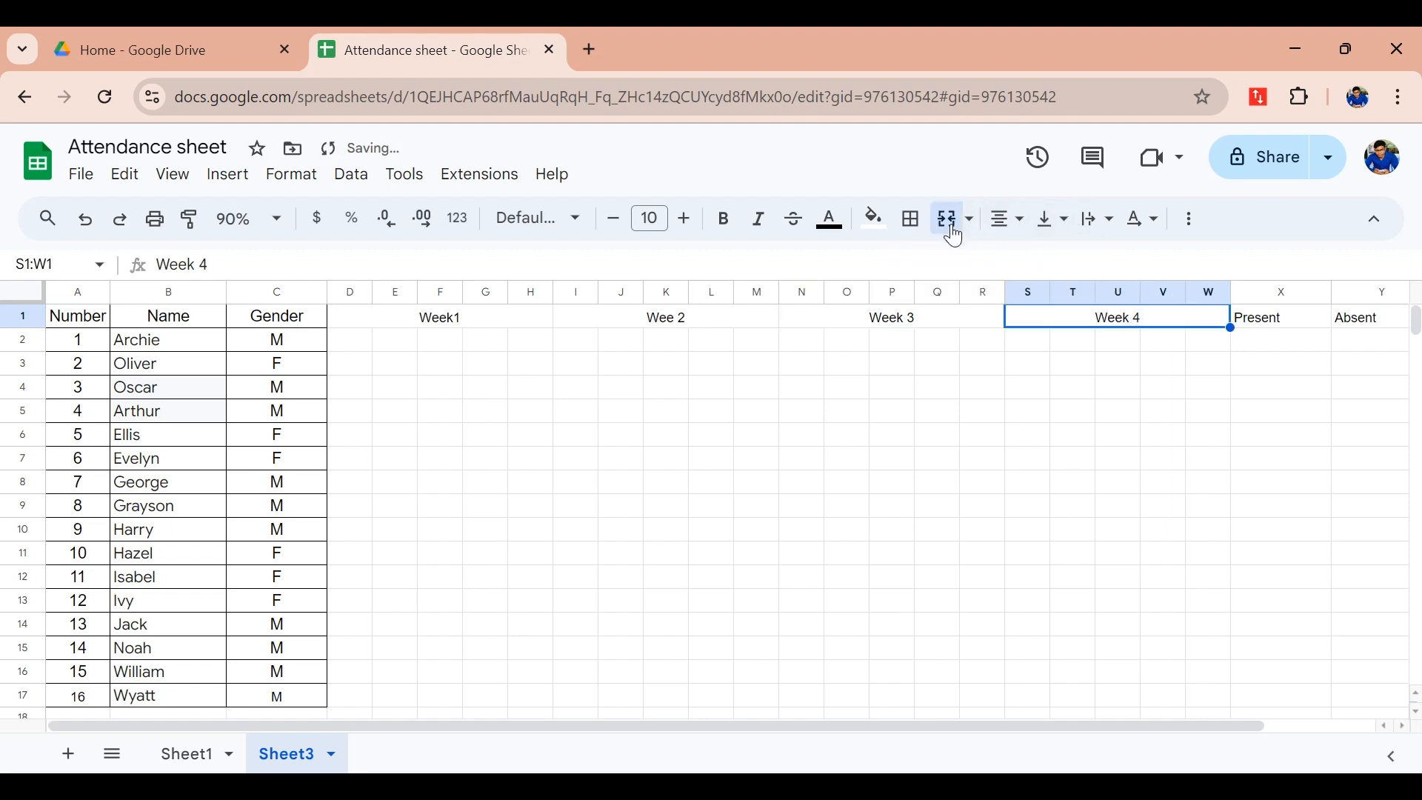
# - Center the Present and Absent headers in cells X1:Y1
pyautogui.click(1263, 326)
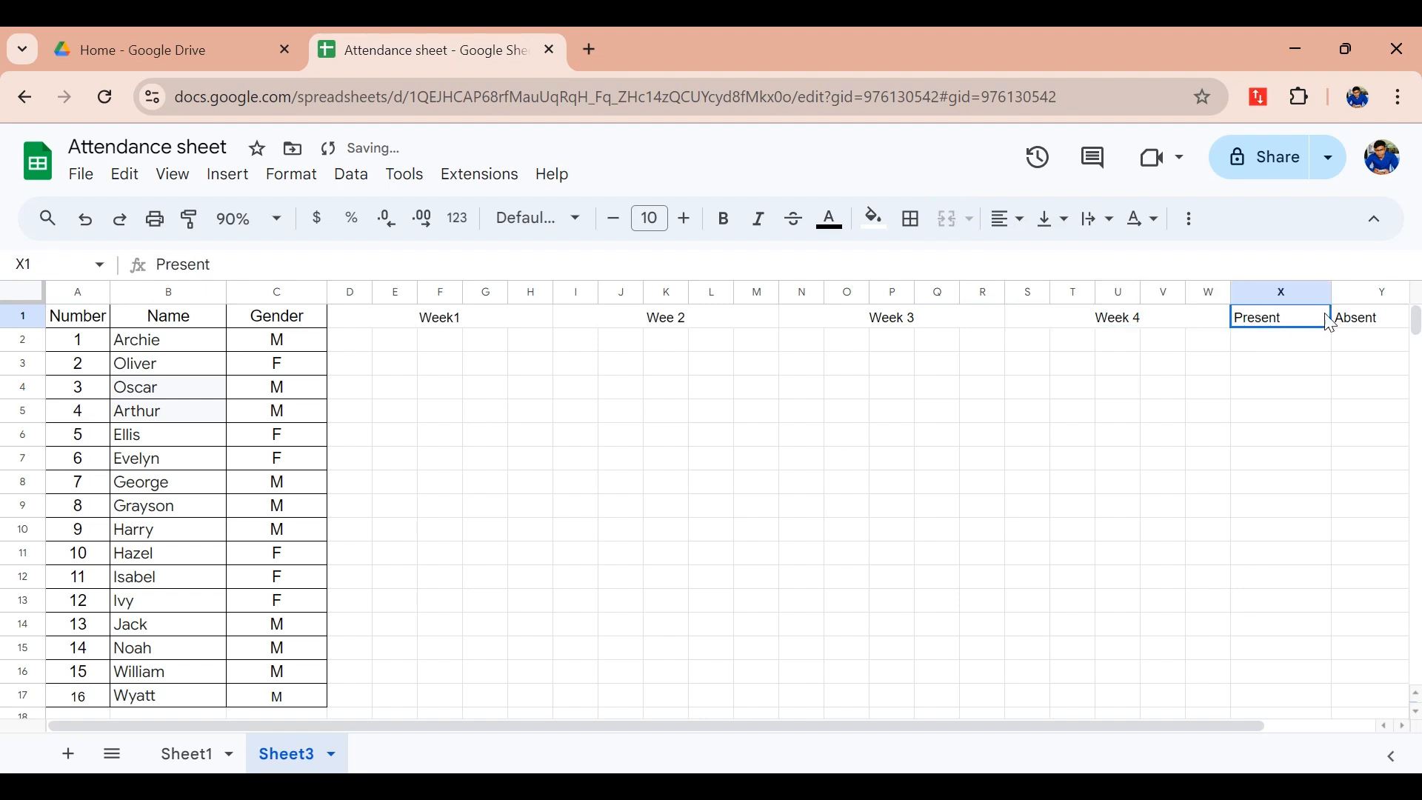
pyautogui.moveTo(1311, 325); pyautogui.dragTo(1357, 319)
pyautogui.click(1011, 220)
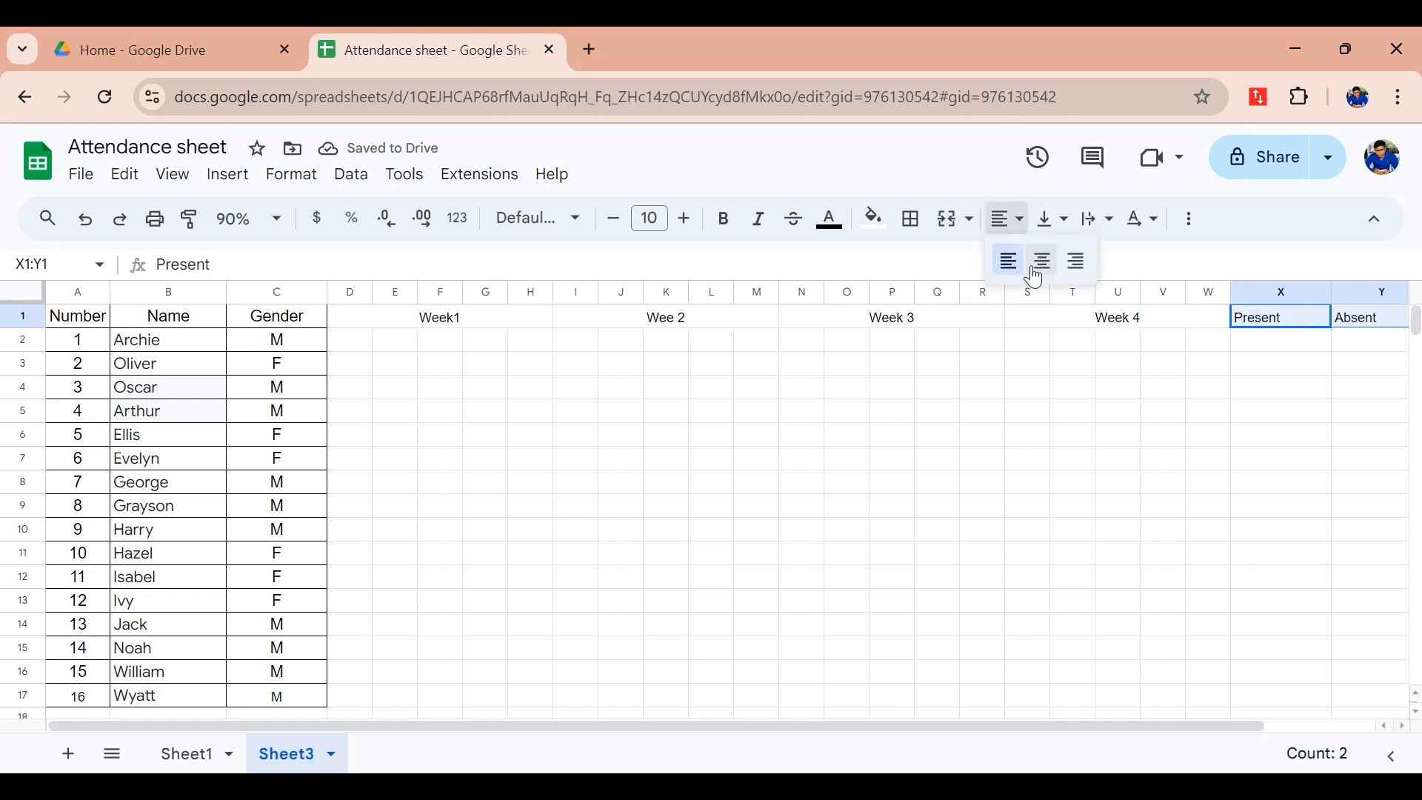
pyautogui.click(1027, 265)
pyautogui.click(1163, 457)
# - Set the font size to 12 for the attendance range D1:Y17
pyautogui.moveTo(373, 327); pyautogui.dragTo(1372, 686)
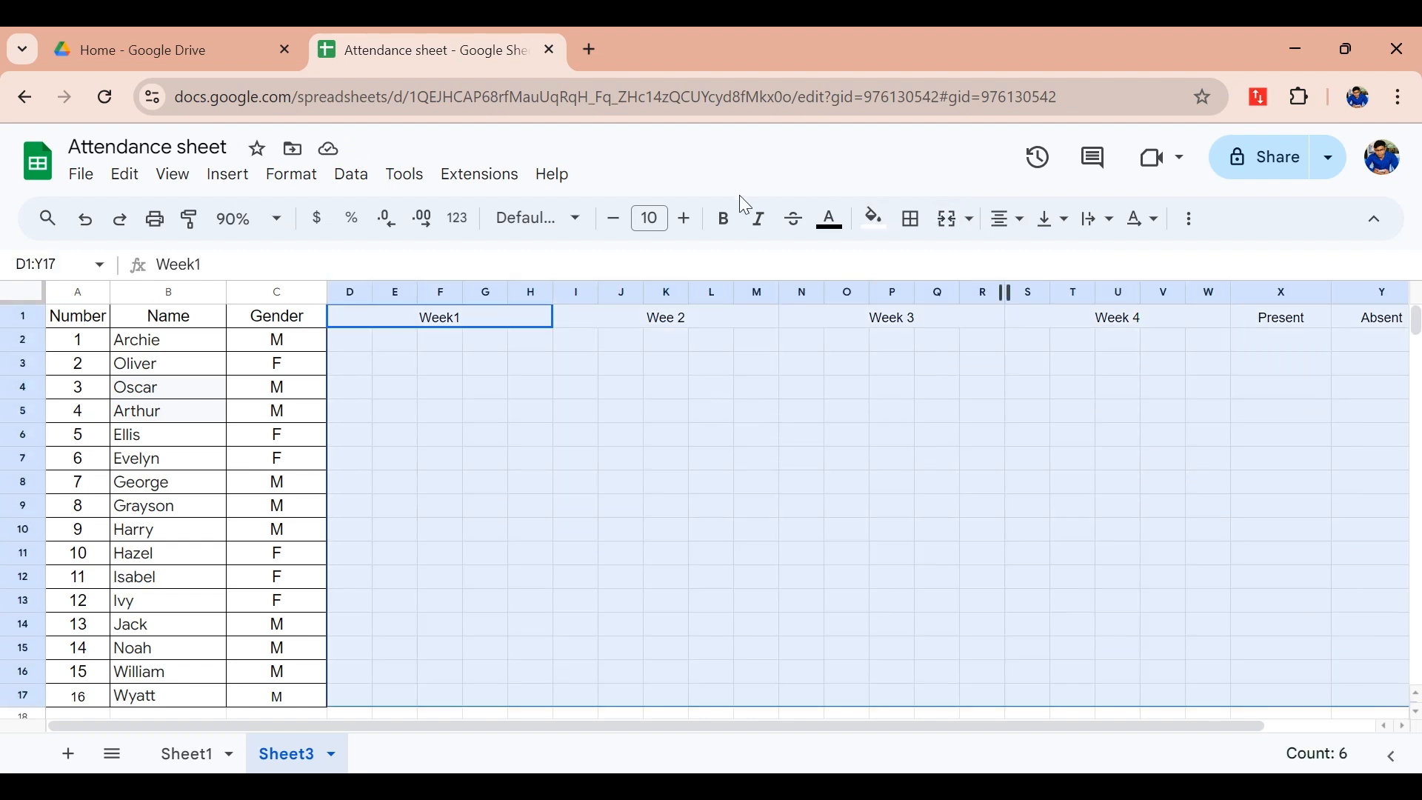
pyautogui.click(684, 218)
pyautogui.click(684, 218)
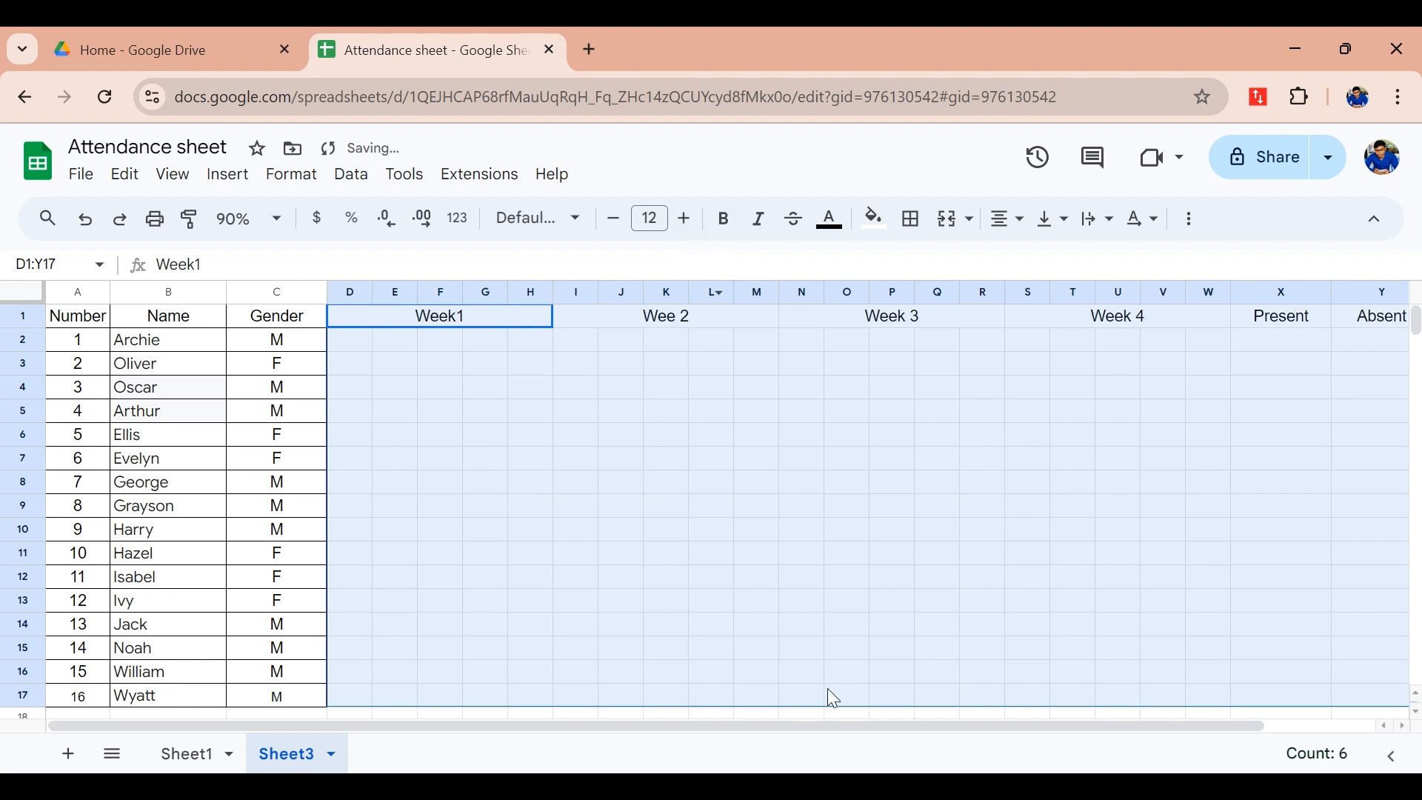
pyautogui.hscroll(1, 824, 723)
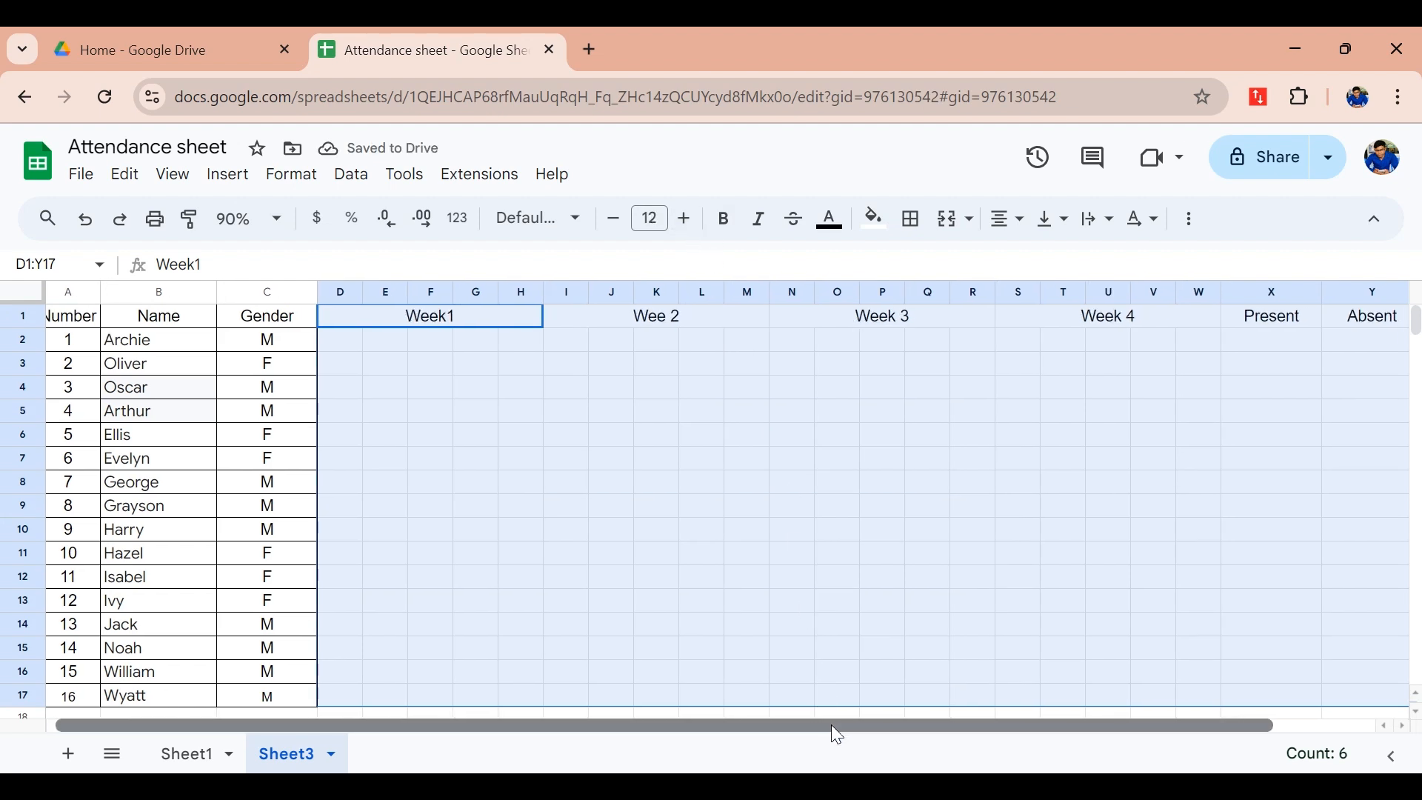
pyautogui.click(695, 438)
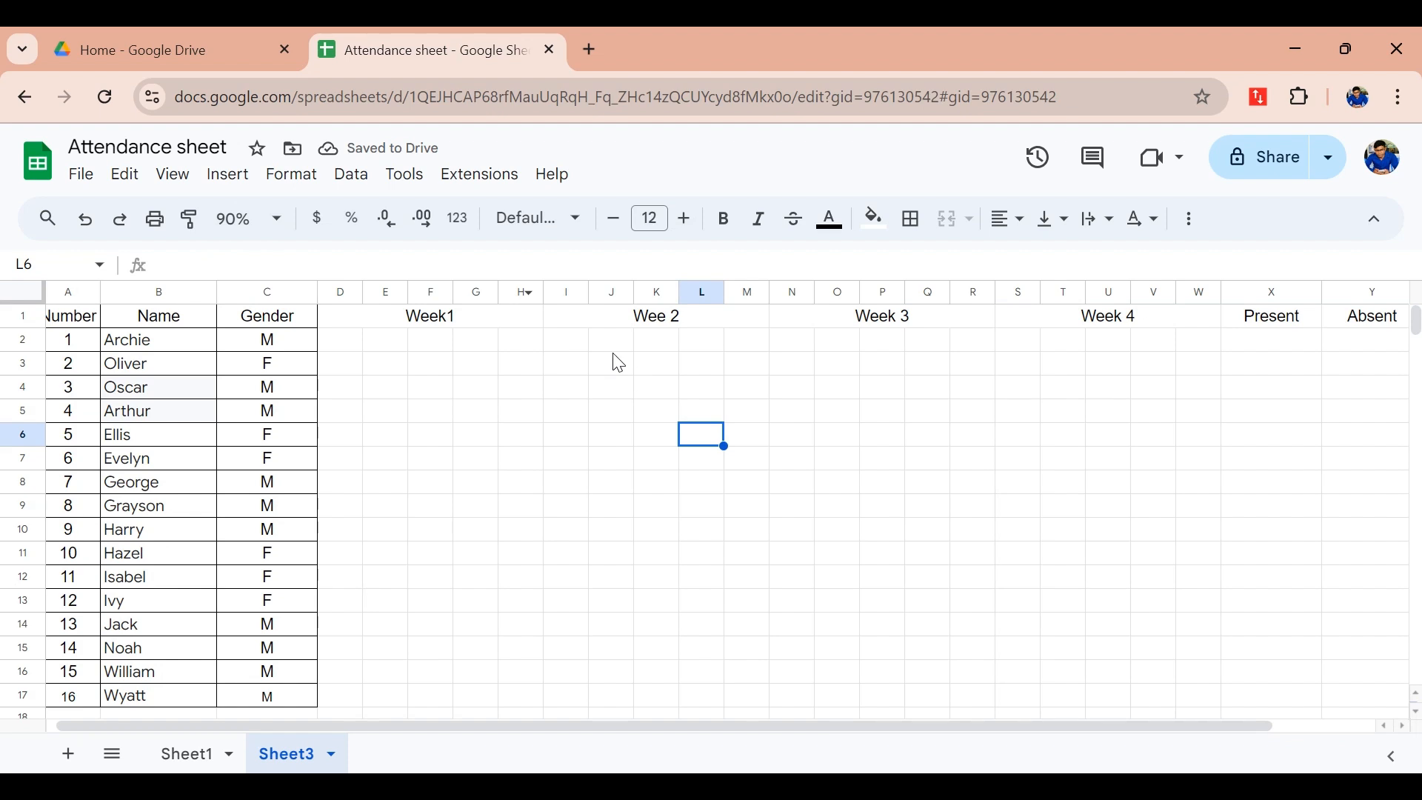
# - Apply all borders to the attendance range D1:Y17
pyautogui.moveTo(340, 327); pyautogui.dragTo(1372, 721)
pyautogui.click(1193, 551)
pyautogui.moveTo(375, 333); pyautogui.dragTo(1345, 688)
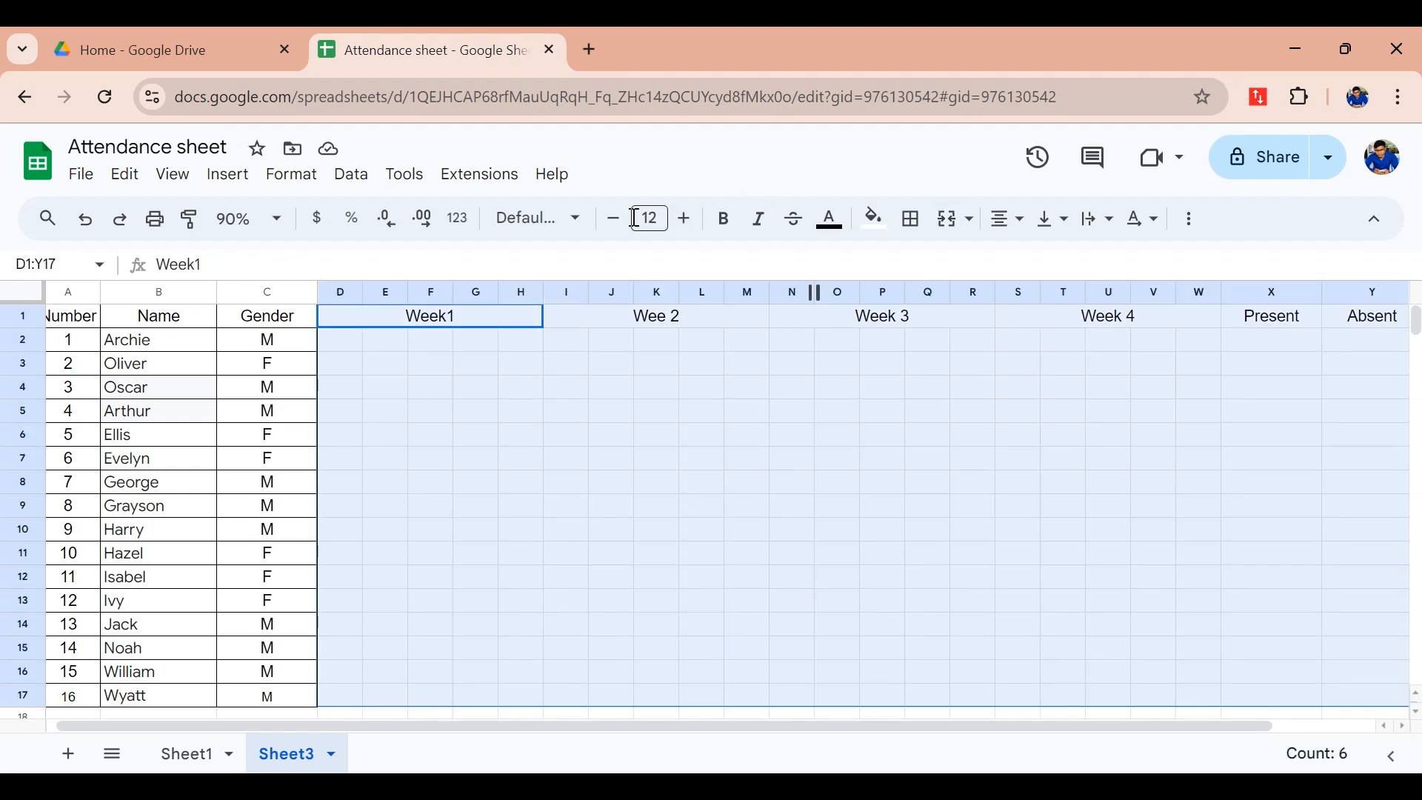
pyautogui.click(911, 218)
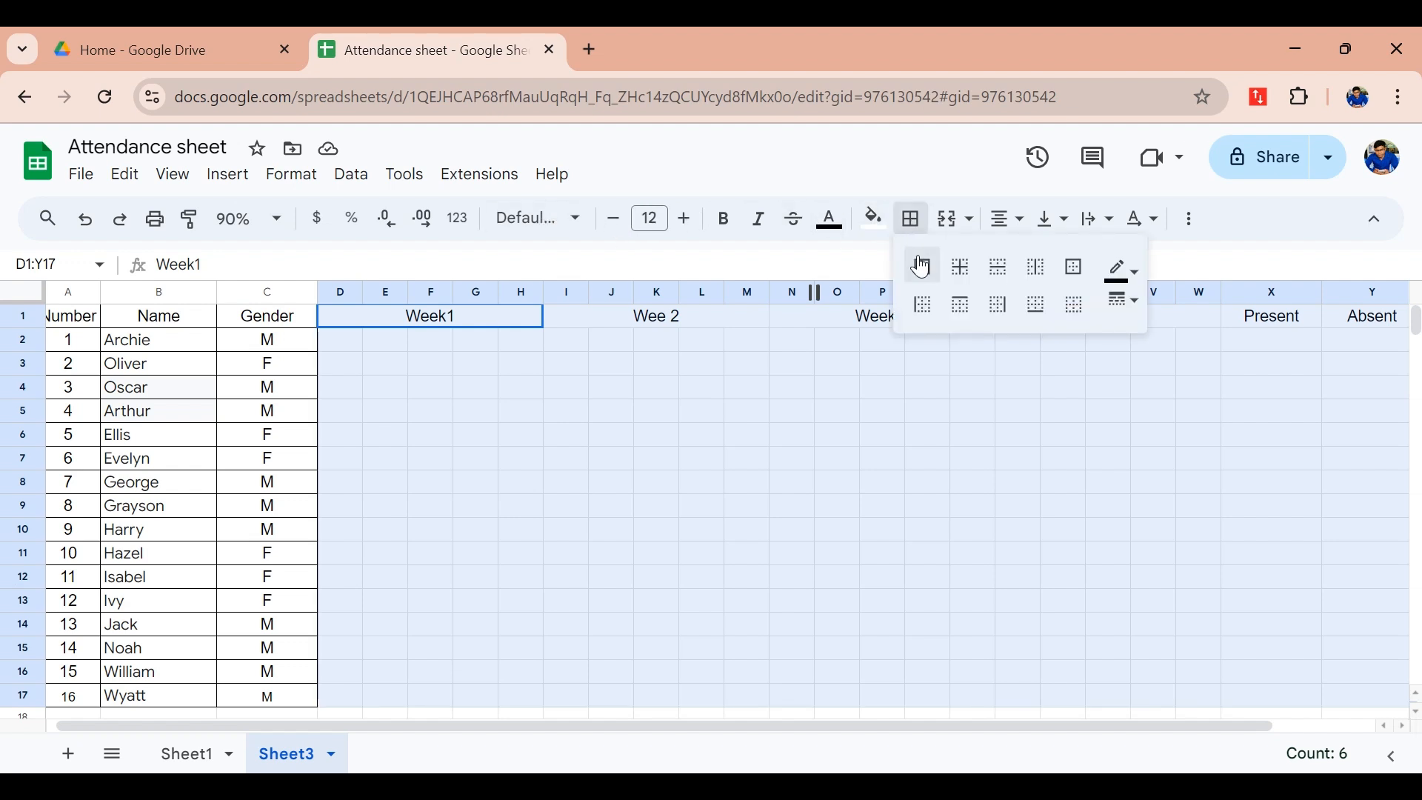
pyautogui.click(920, 267)
pyautogui.click(634, 412)
# - Insert checkboxes in cells D2:W17, covering every student's days in all four weeks
pyautogui.click(343, 343)
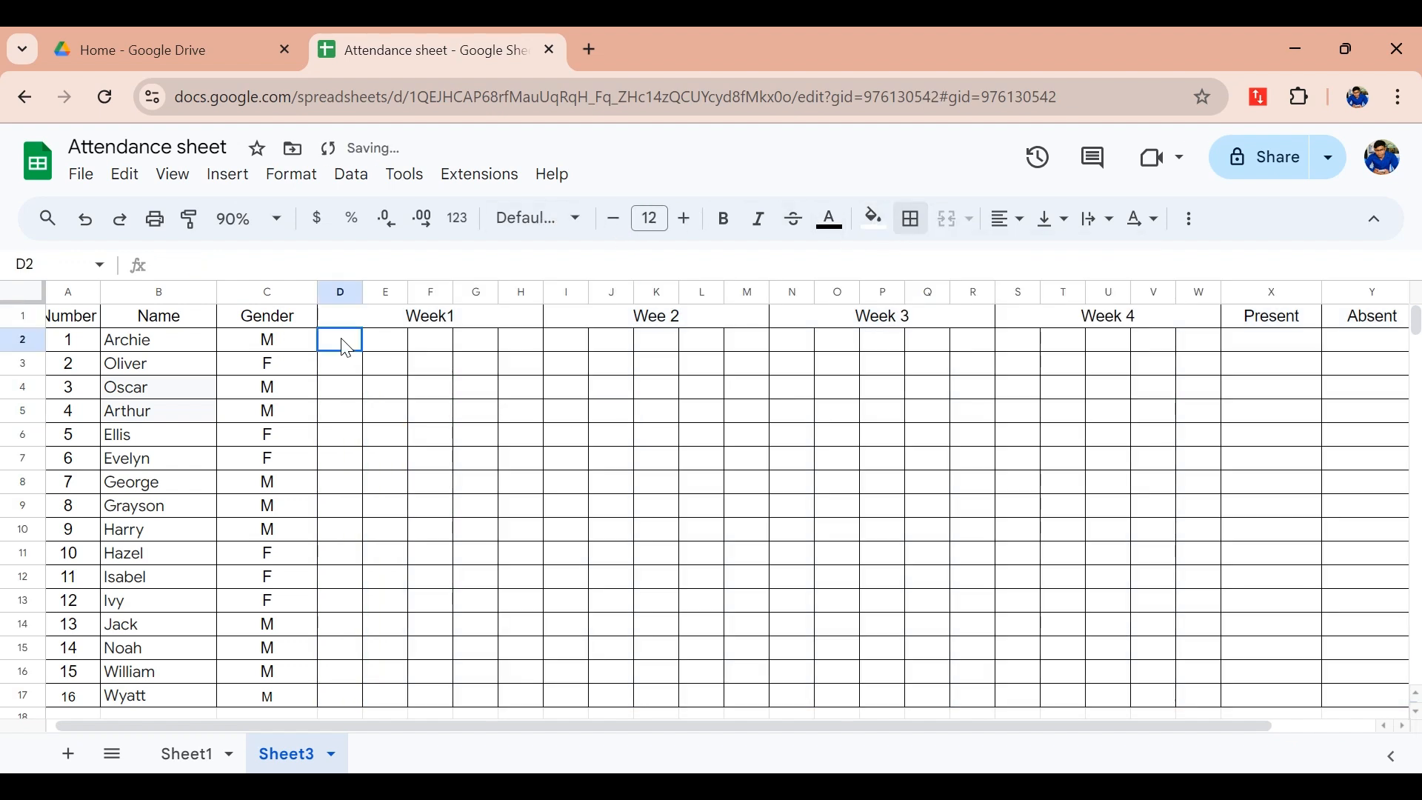
pyautogui.moveTo(346, 348); pyautogui.dragTo(1064, 491)
pyautogui.moveTo(1279, 613); pyautogui.dragTo(1191, 705)
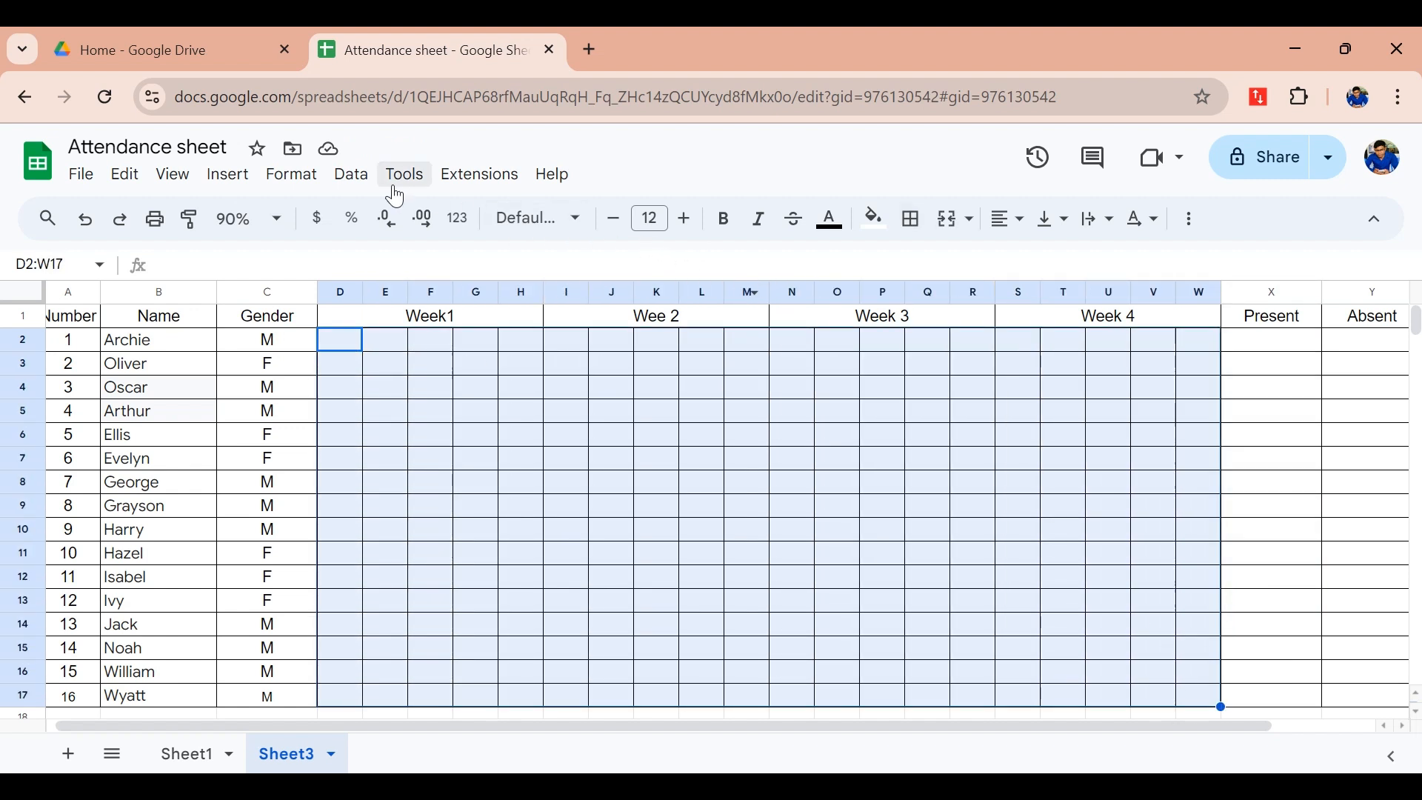
pyautogui.click(234, 175)
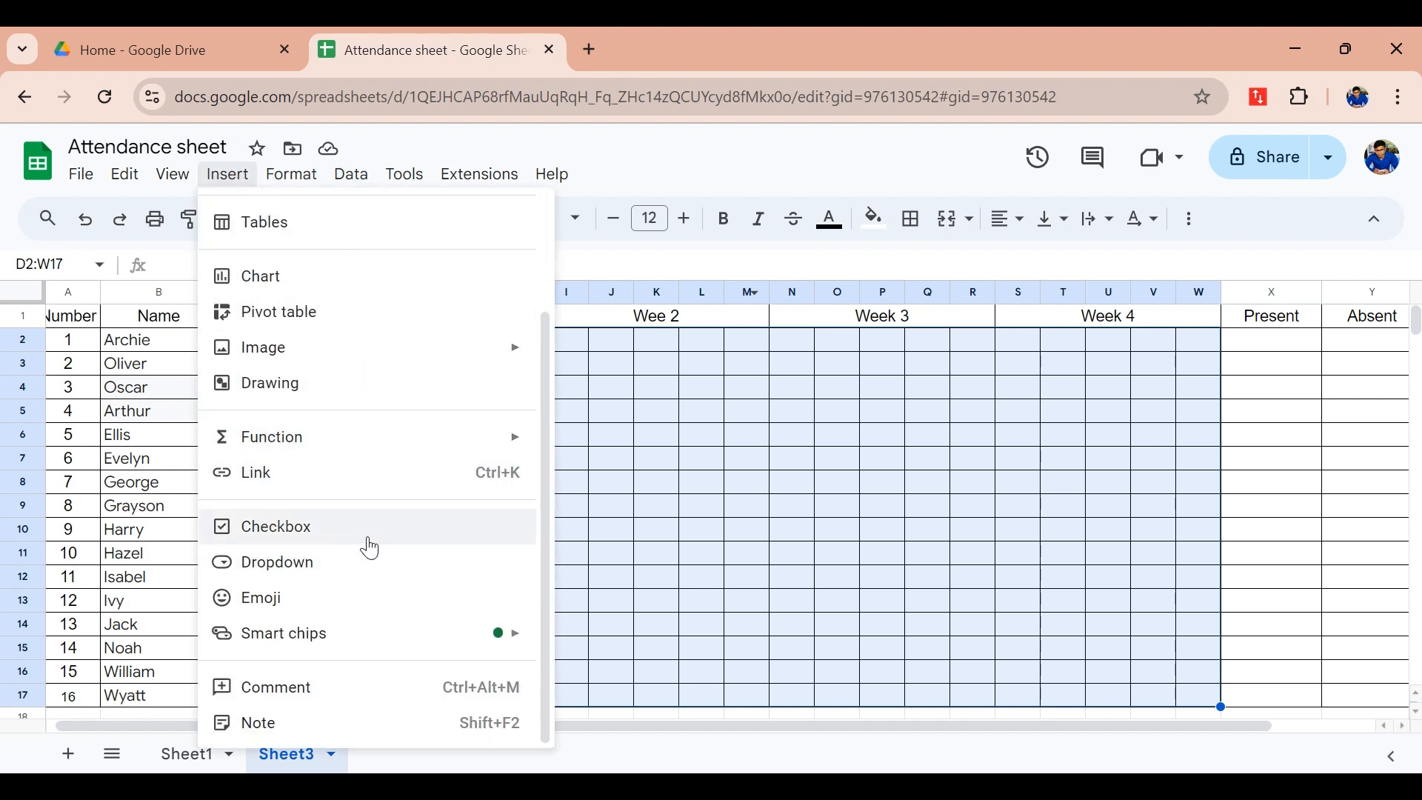
pyautogui.click(345, 541)
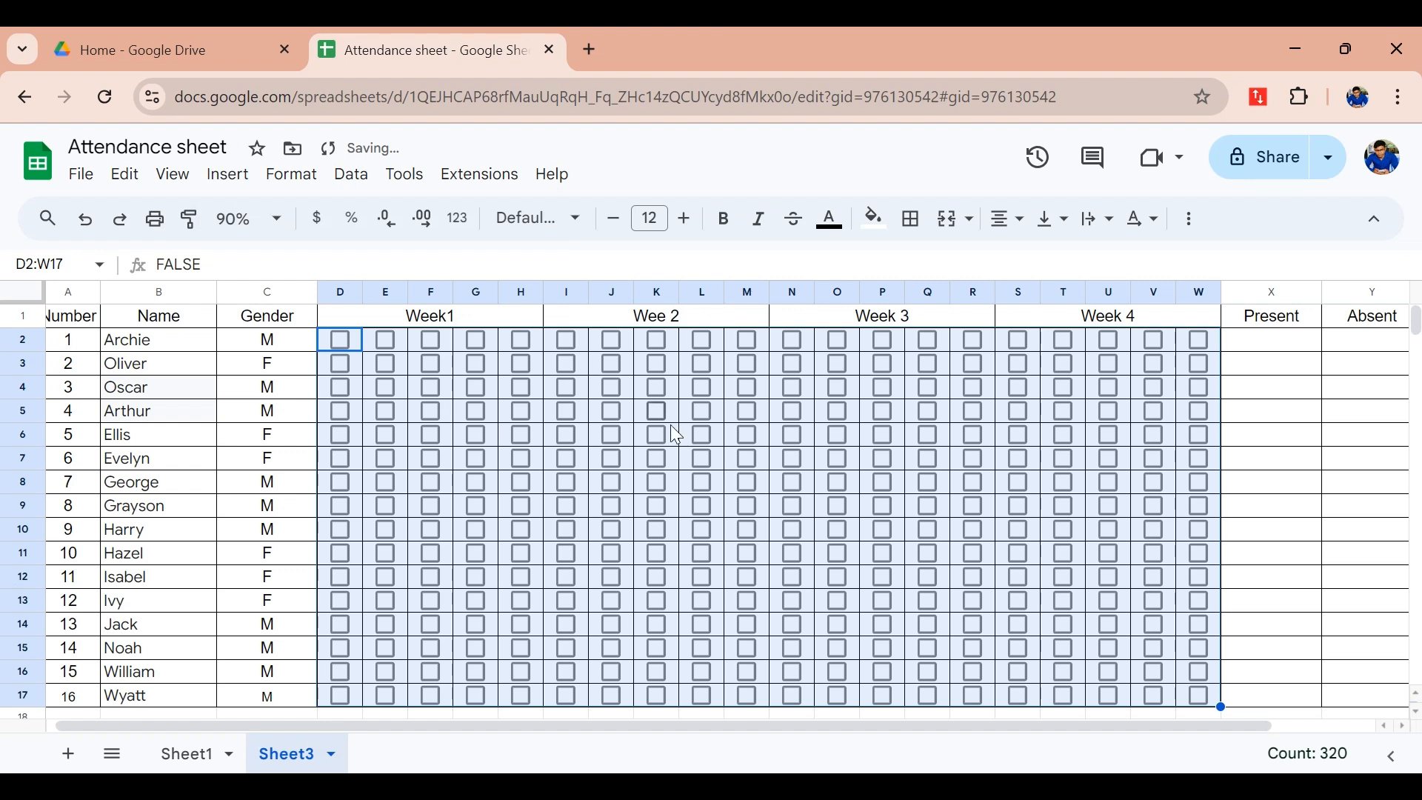
pyautogui.click(533, 440)
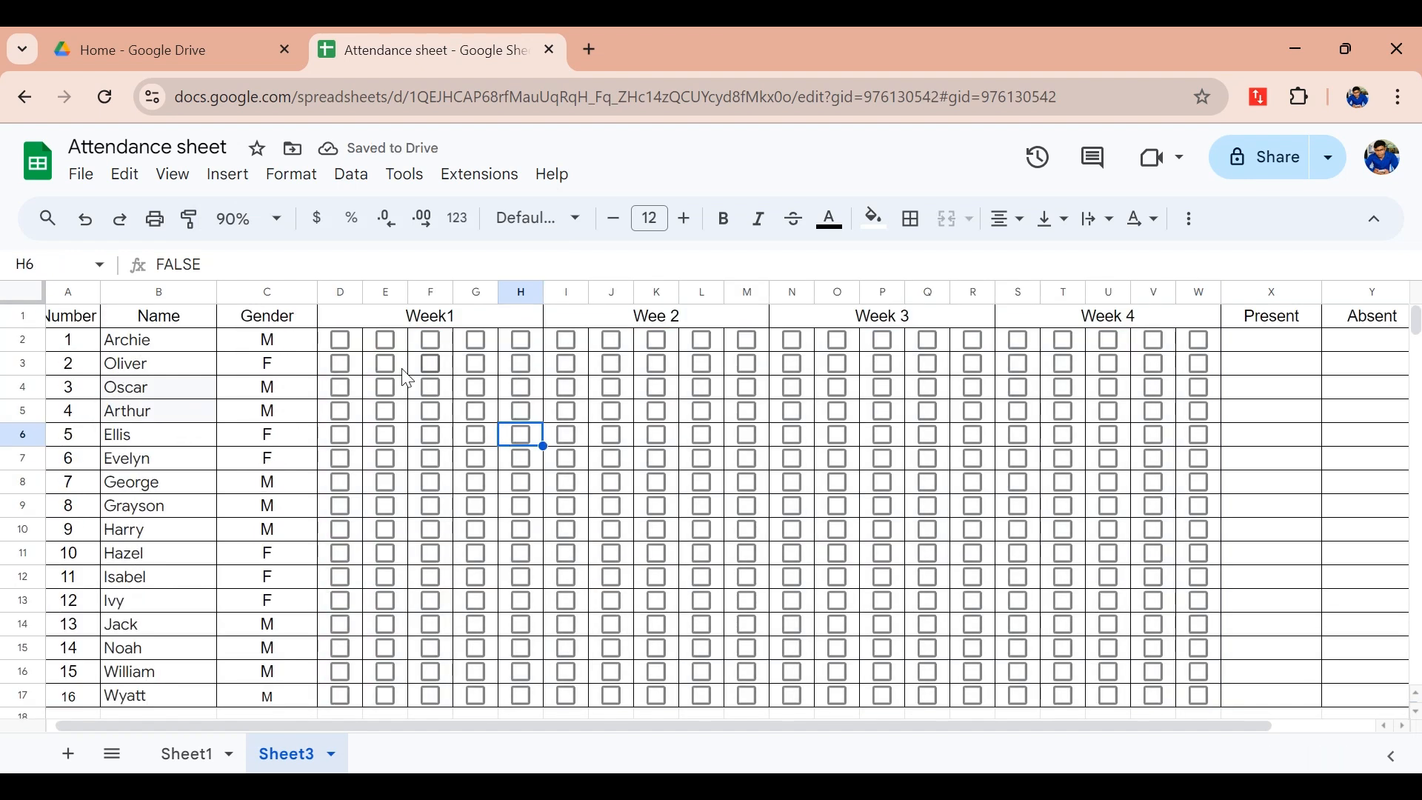
# - Test the first student's checkboxes in D2:F2 by ticking and clearing them, leaving only D2 ticked
pyautogui.click(341, 342)
pyautogui.click(386, 341)
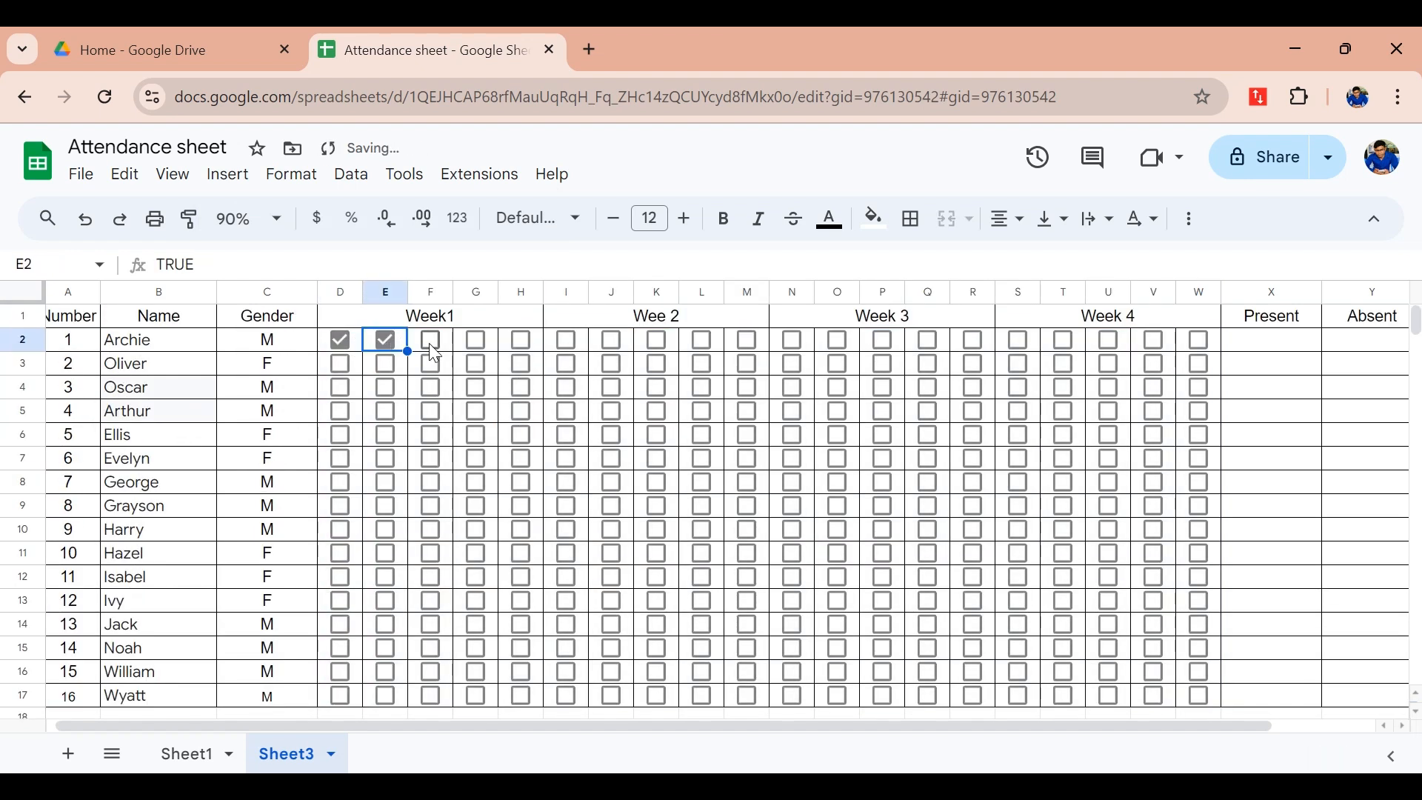
pyautogui.click(429, 341)
pyautogui.click(340, 341)
pyautogui.click(386, 342)
pyautogui.click(430, 342)
pyautogui.click(340, 341)
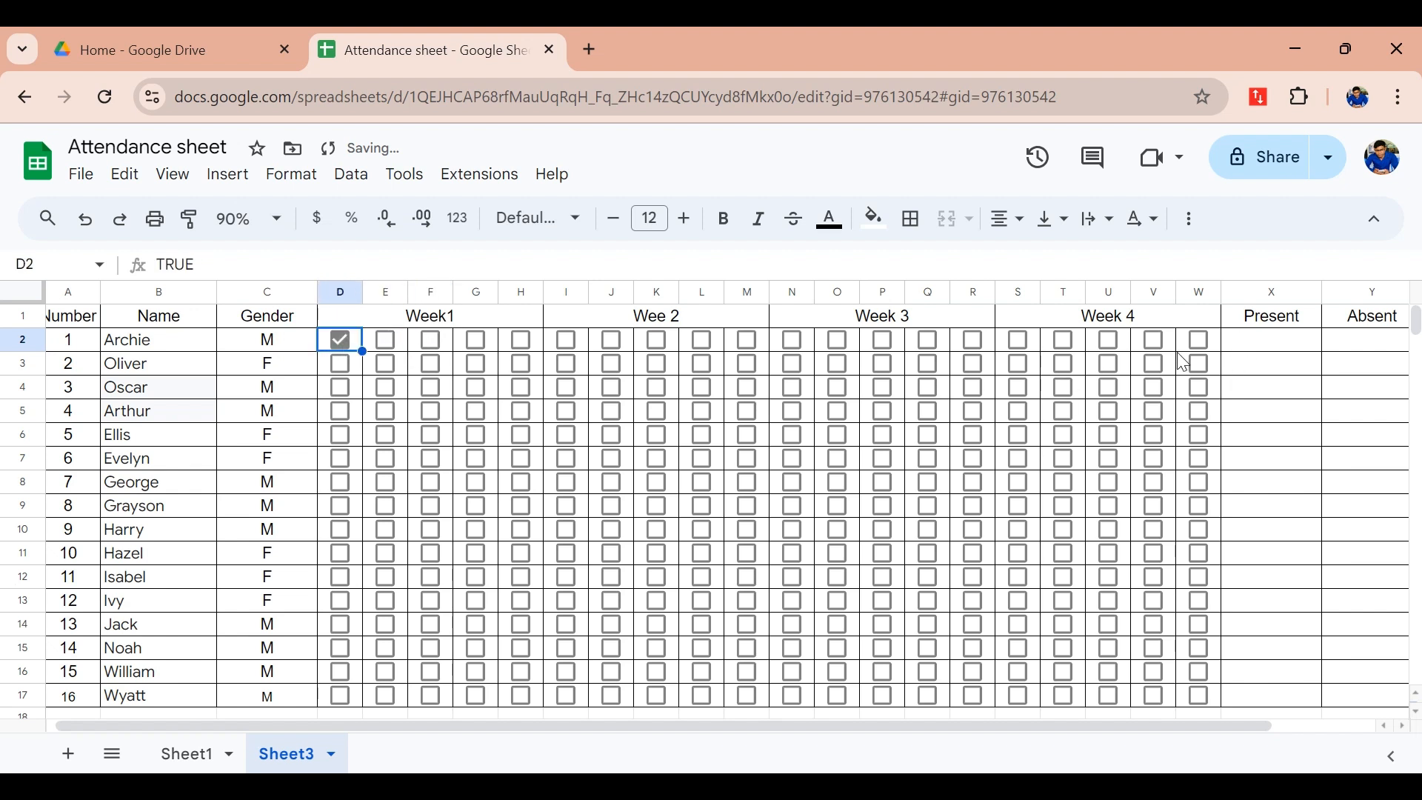
# - Enter the formula =countif(D2:W2,true) in X2 as the first student's Present total
pyautogui.click(1273, 344)
pyautogui.click(1375, 345)
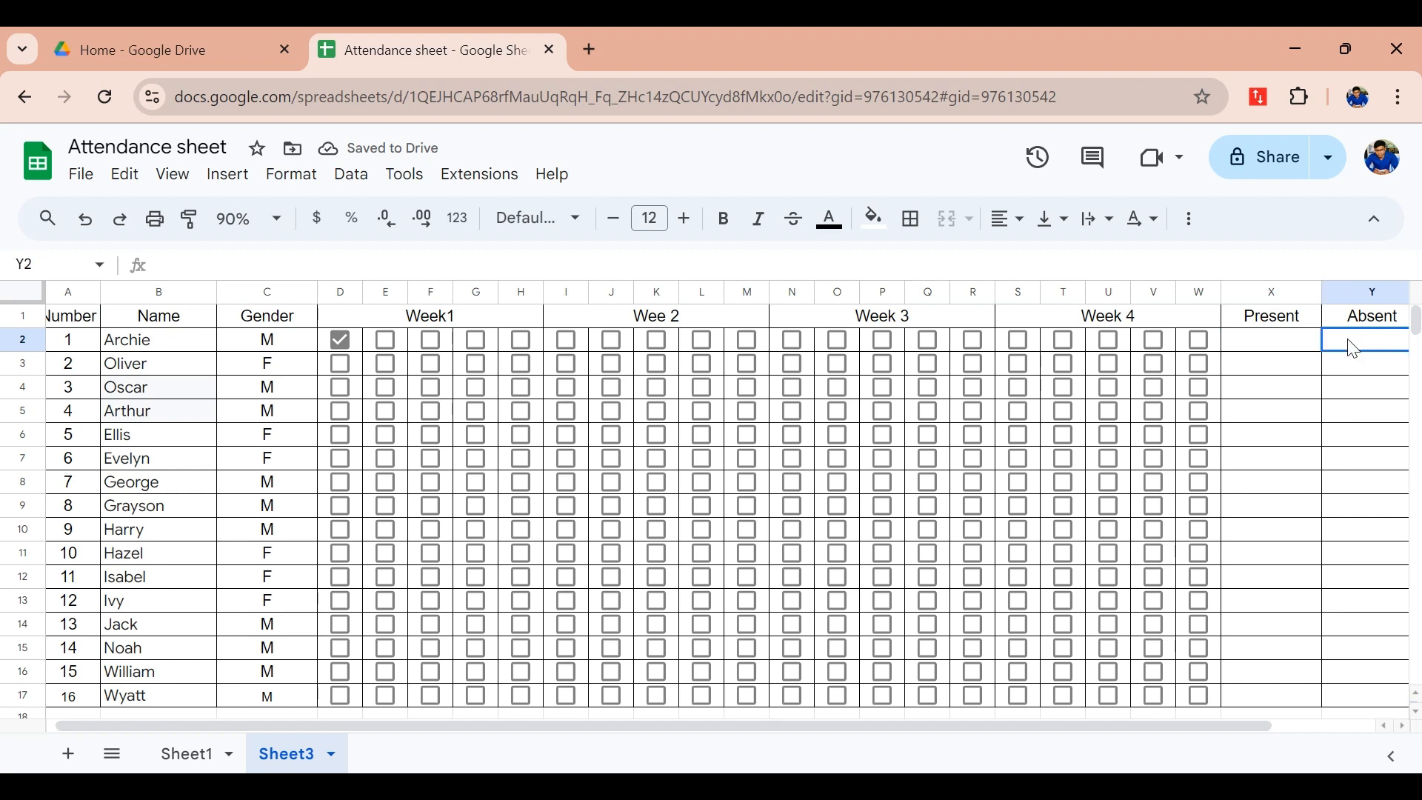
pyautogui.click(1290, 343)
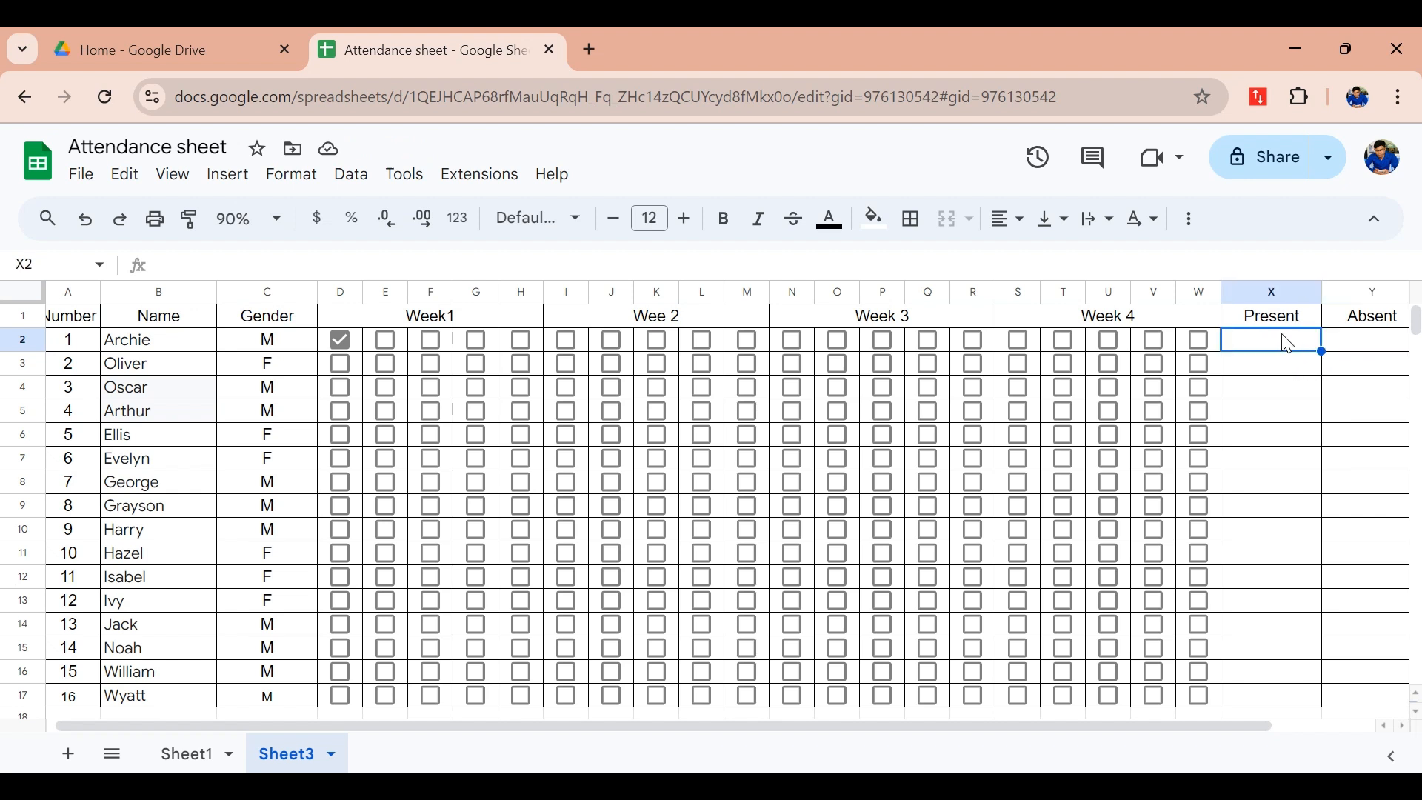
pyautogui.write('=')
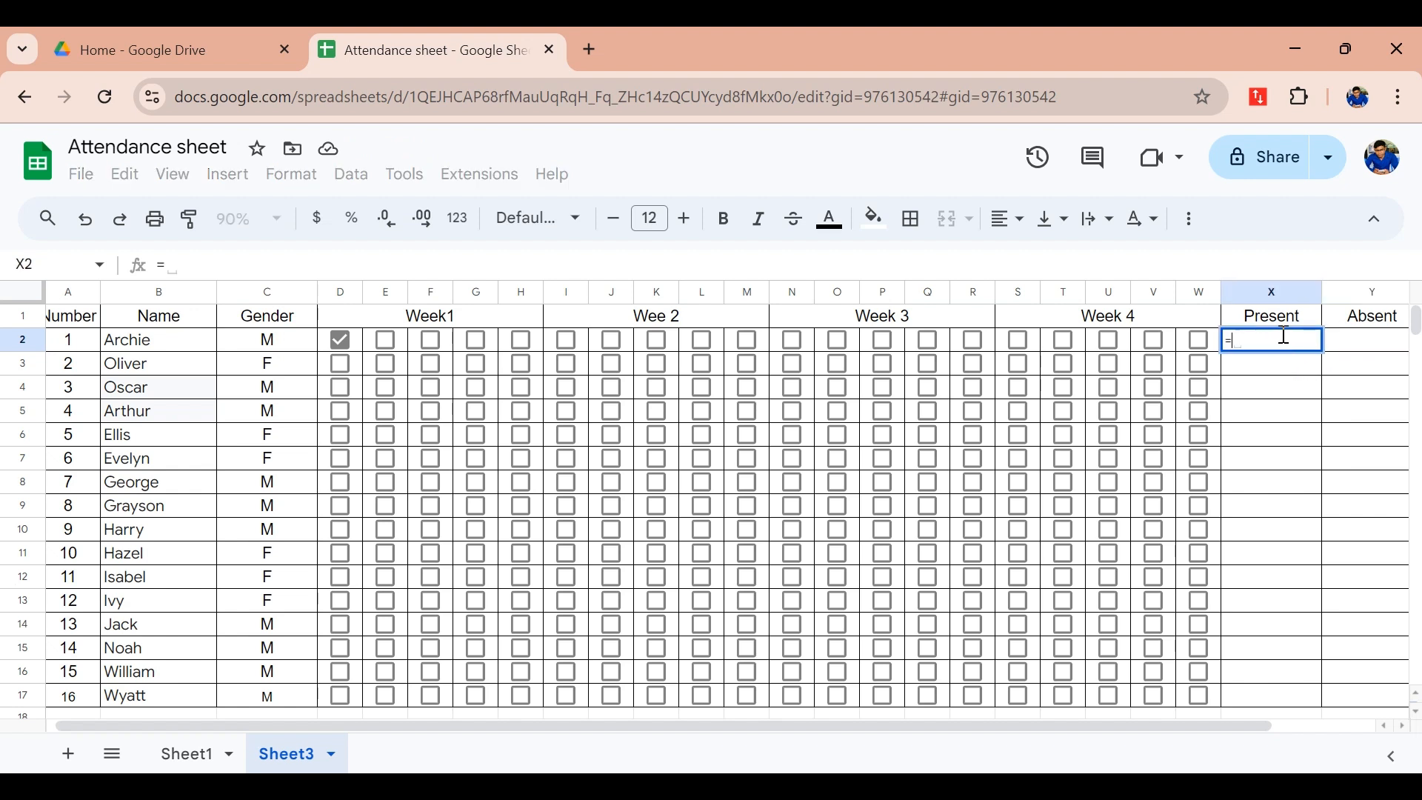
pyautogui.write('c')
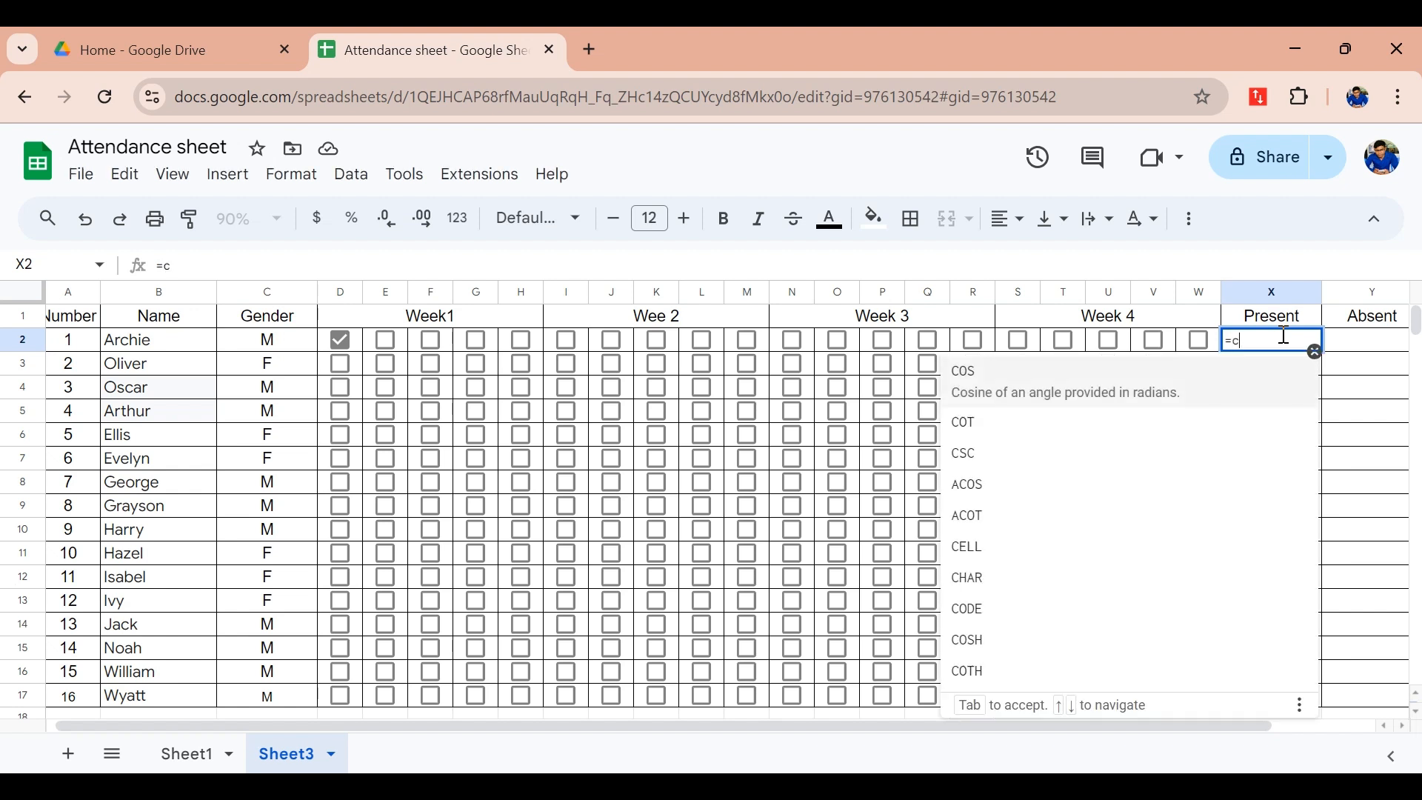
pyautogui.write('ountif')
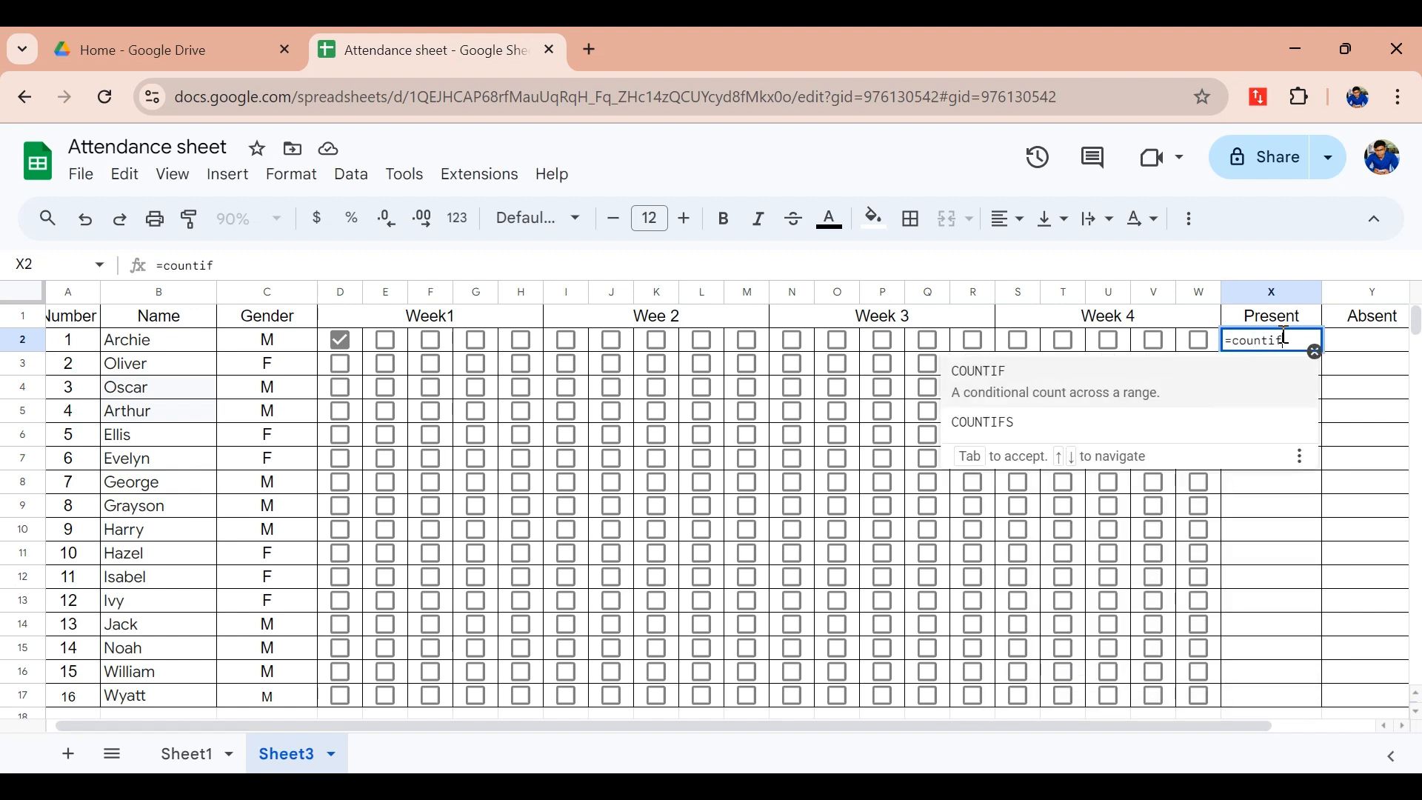
pyautogui.write('(')
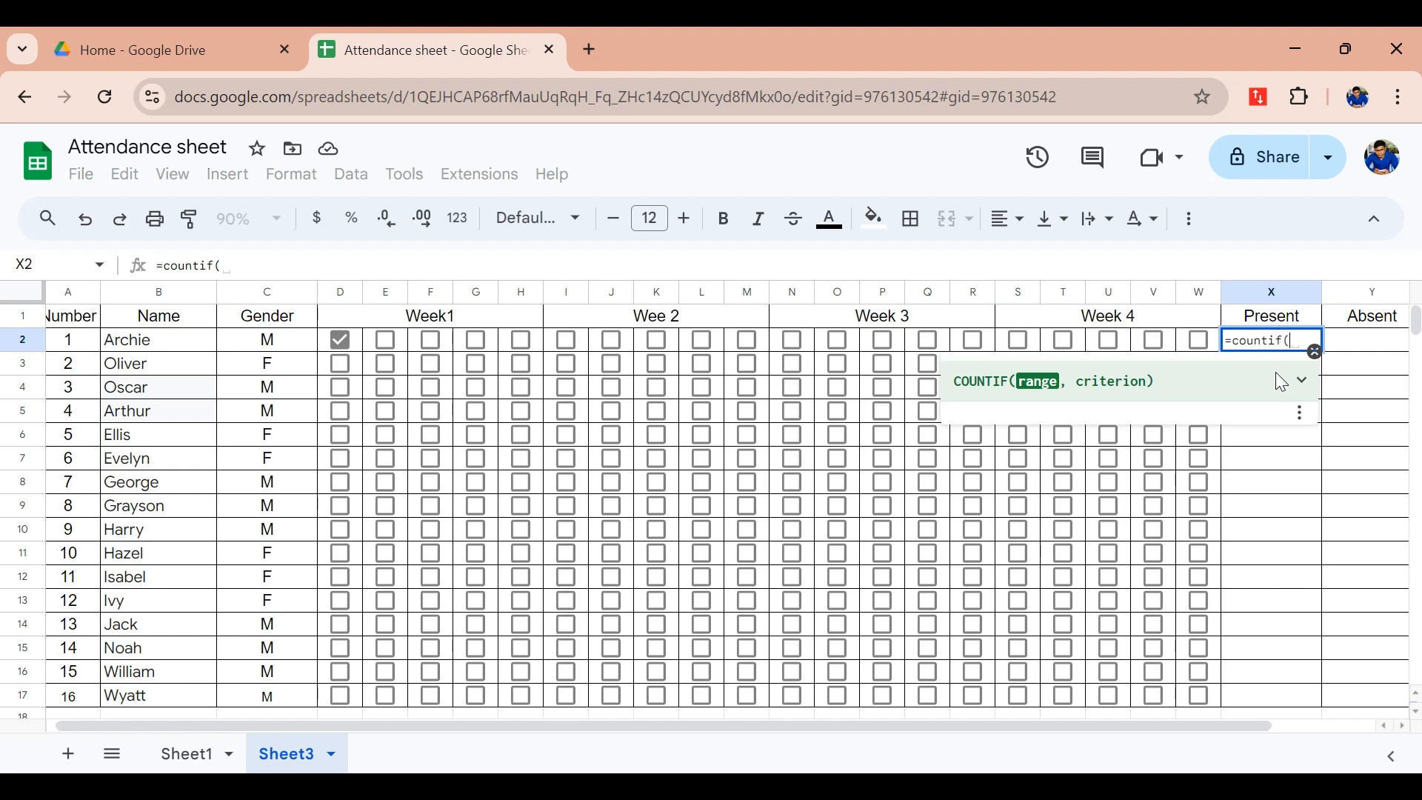
pyautogui.moveTo(337, 346); pyautogui.dragTo(1197, 345)
pyautogui.write(', ')
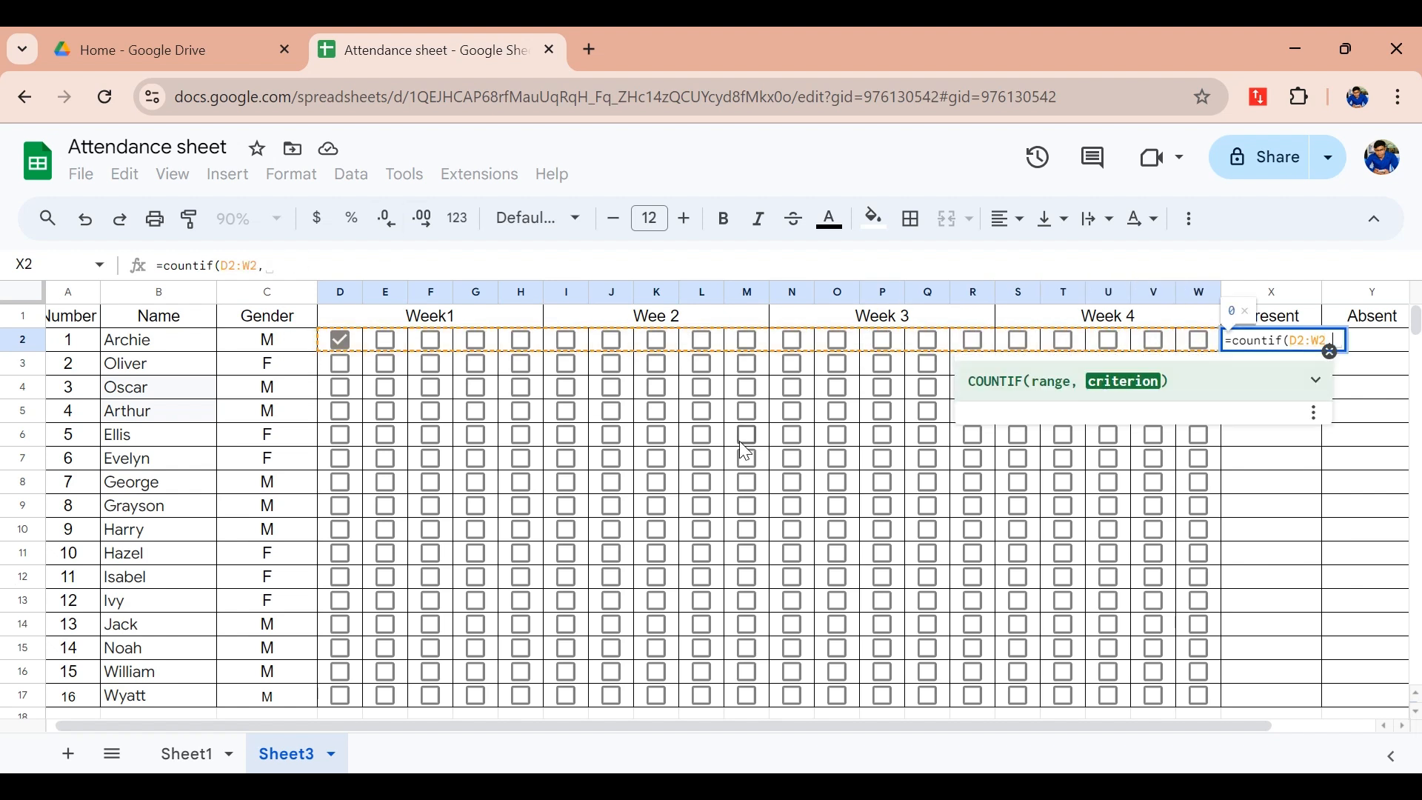
pyautogui.write('true')
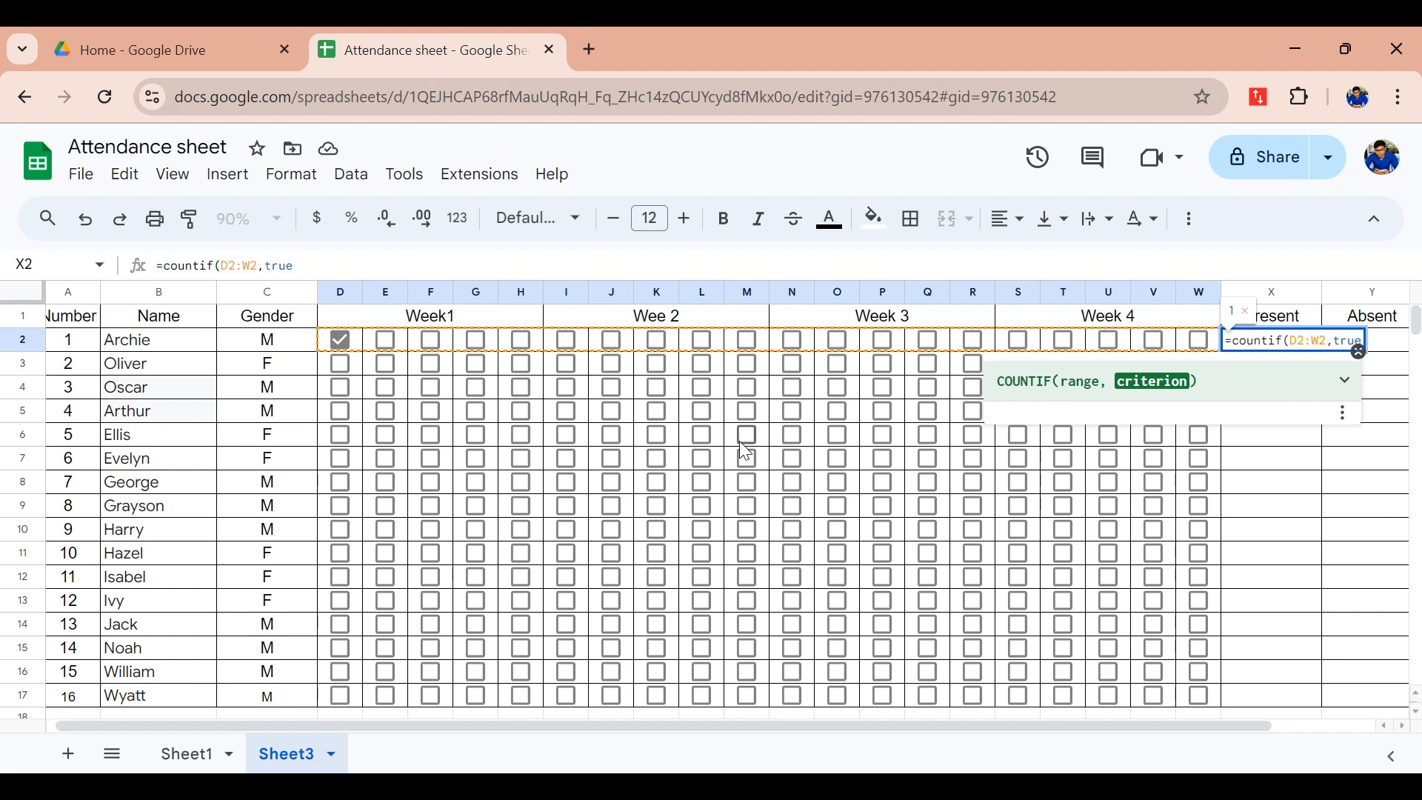
pyautogui.write(')')
pyautogui.press('Return')
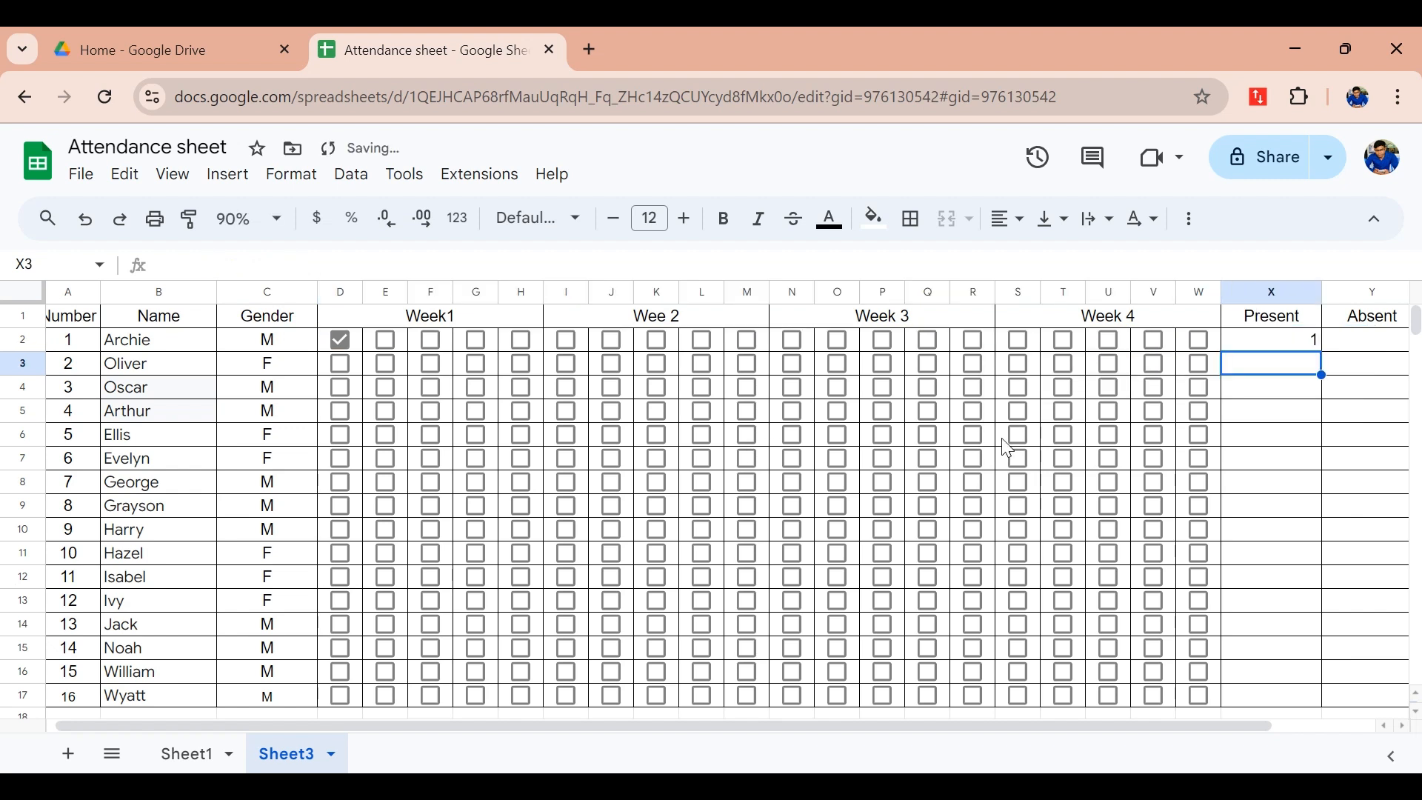
# - Tick the first student's remaining Week 1 checkboxes in E2:H2 and check the Present total in X2
pyautogui.click(1272, 339)
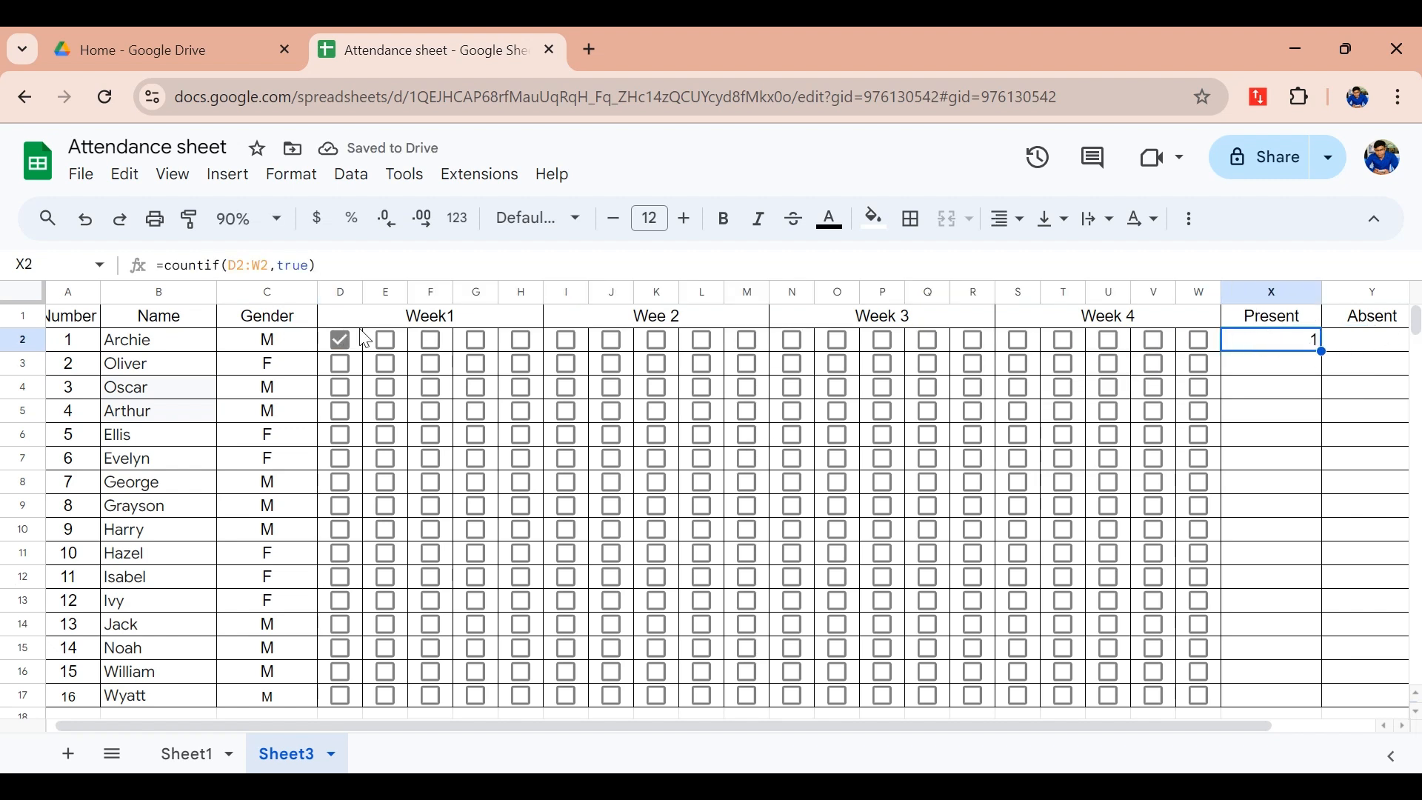
pyautogui.click(386, 342)
pyautogui.click(433, 342)
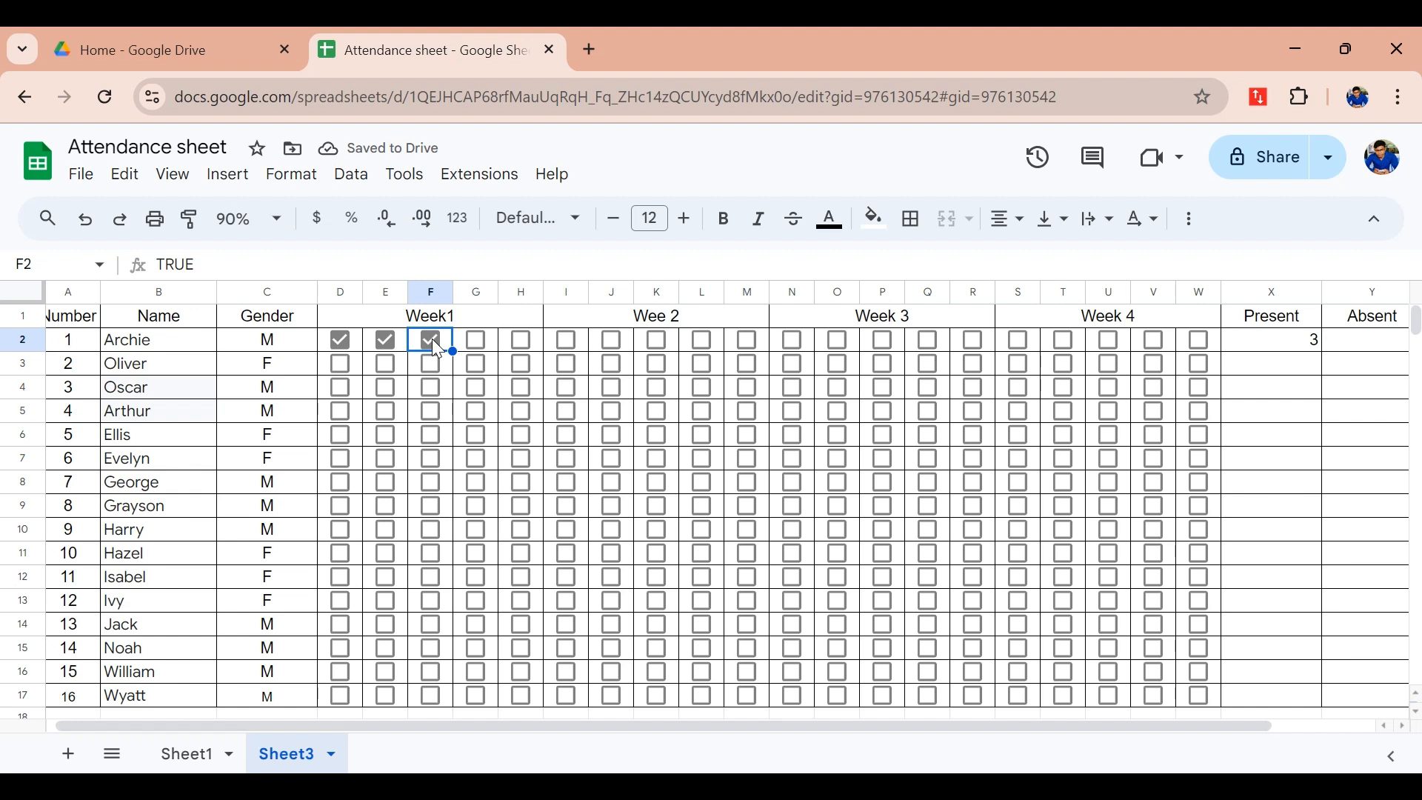
pyautogui.click(478, 345)
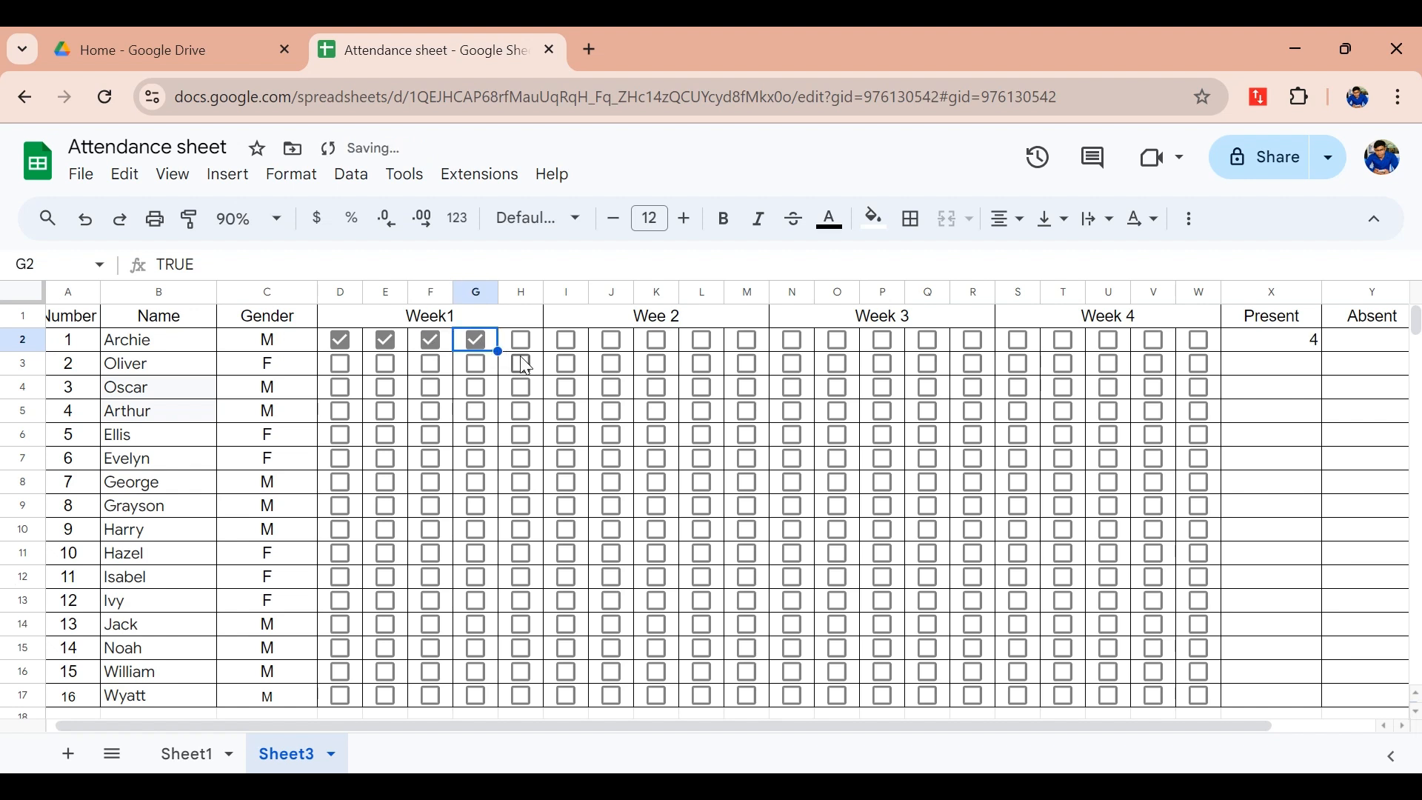
pyautogui.click(528, 346)
pyautogui.click(1332, 342)
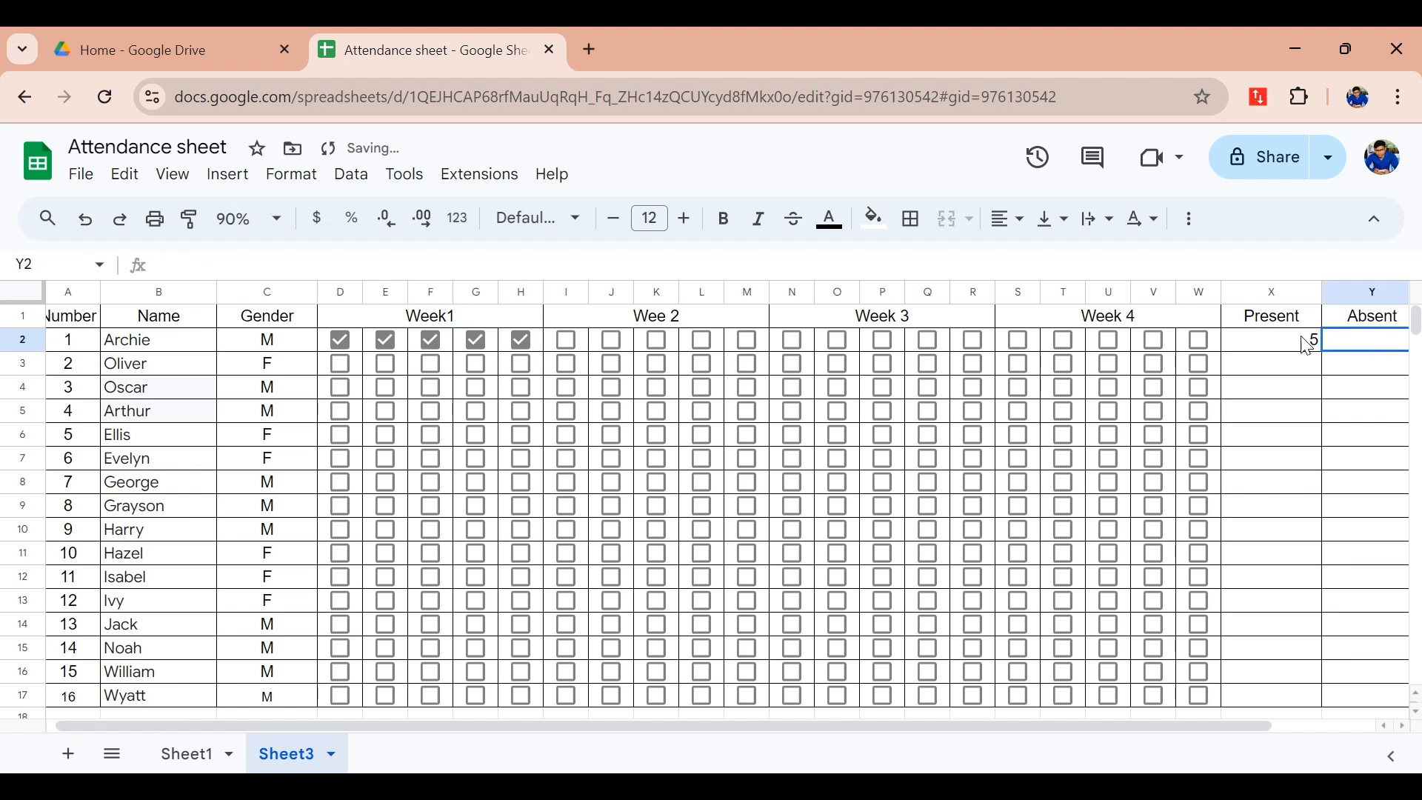
pyautogui.press('Left')
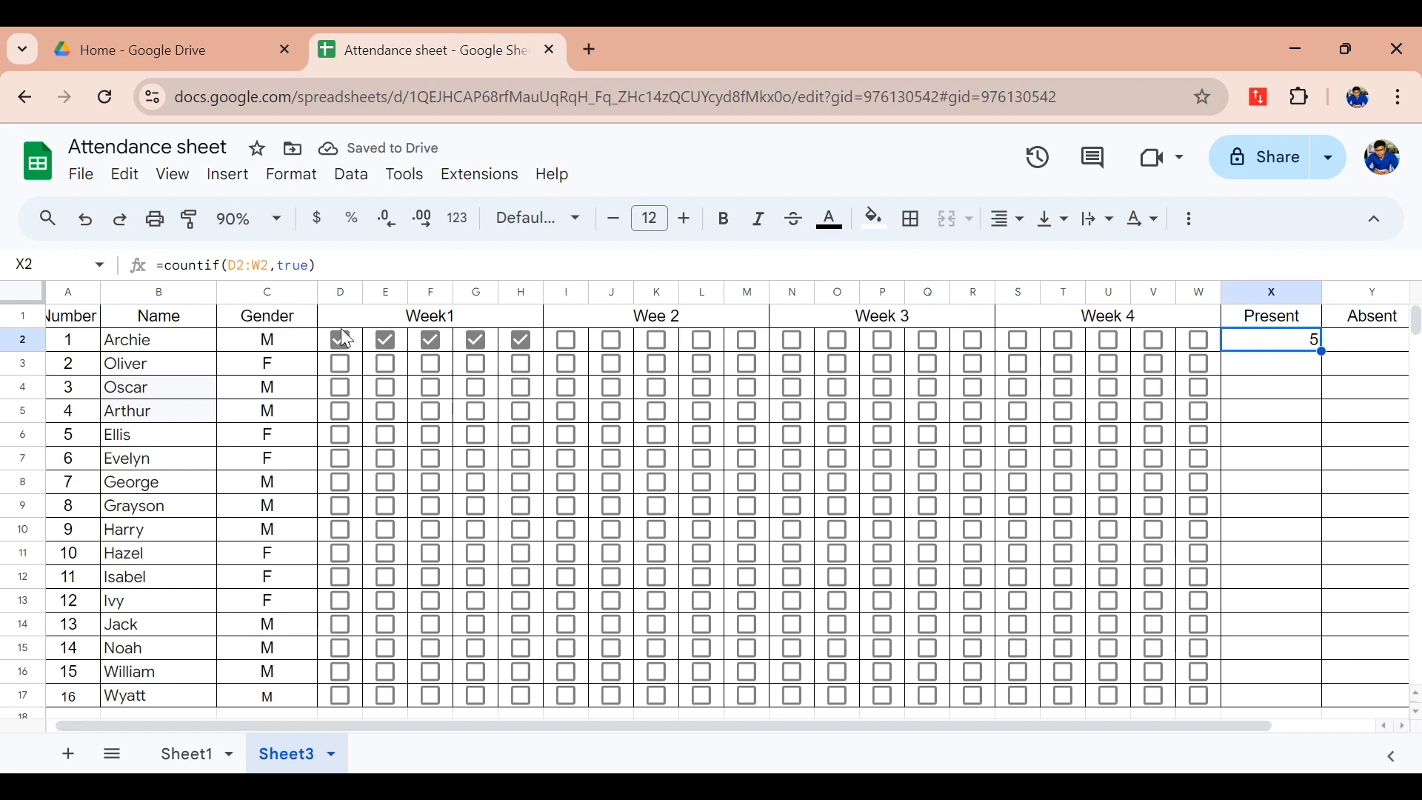
# - Enter the formula =countif(D2:W2,false) in Y2 as the first student's Absent total
pyautogui.click(1385, 345)
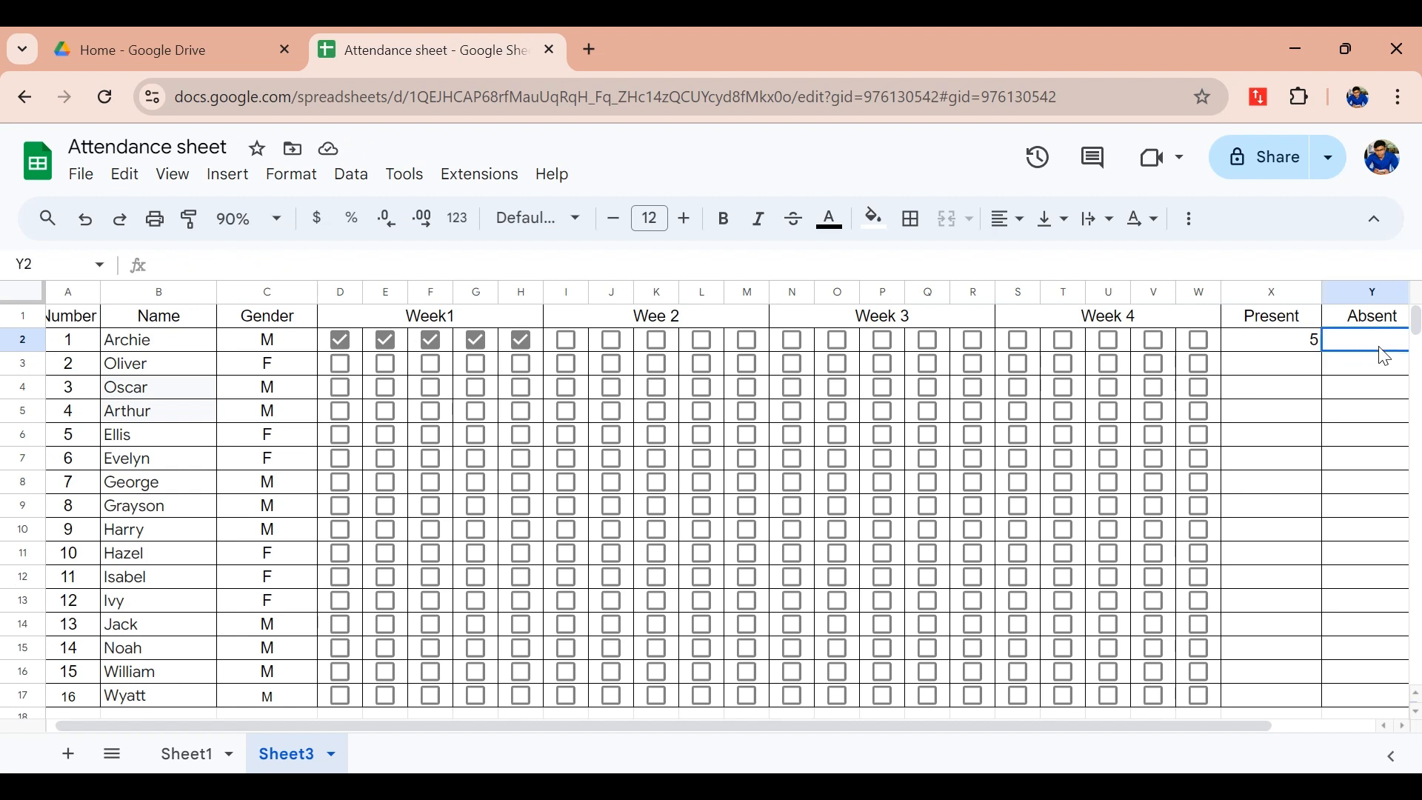
pyautogui.write('=')
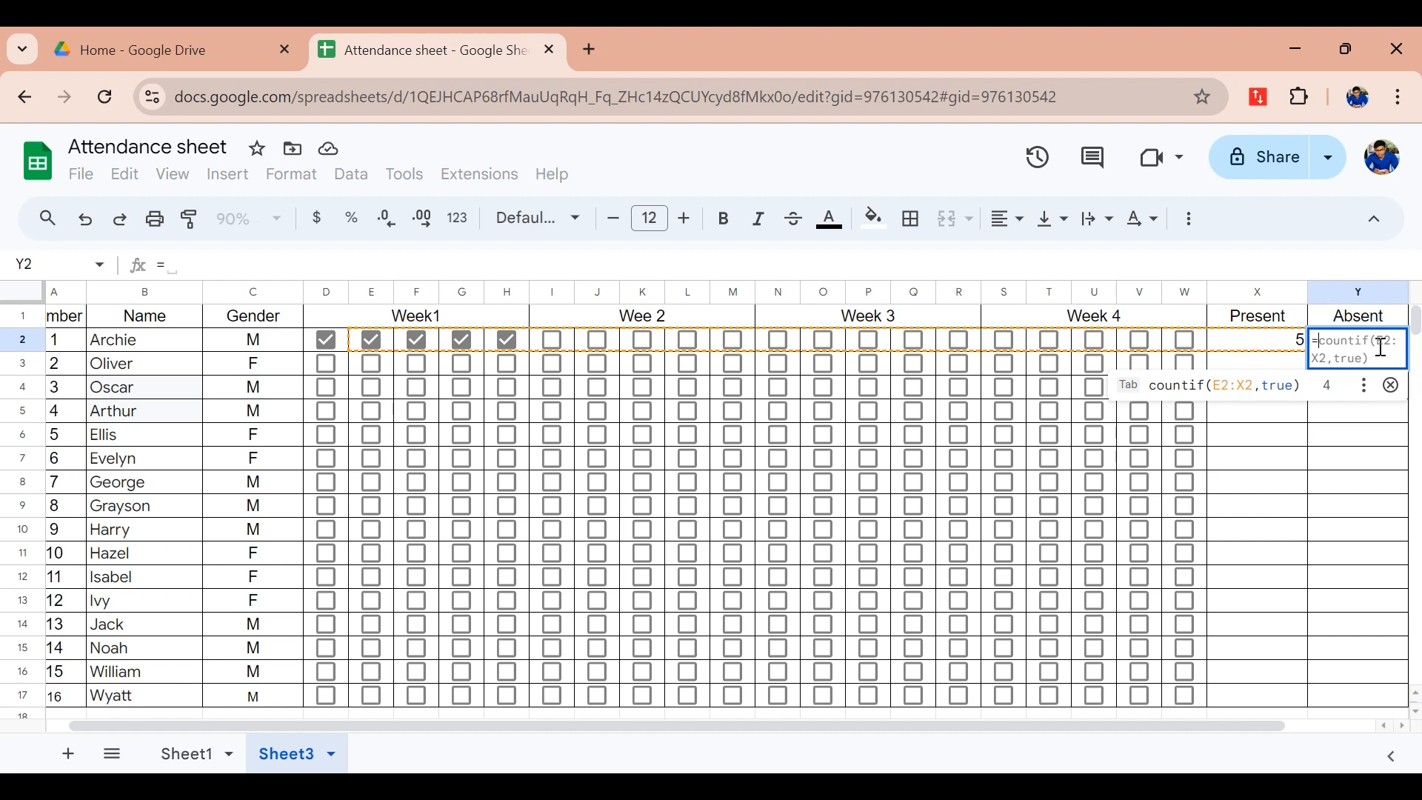
pyautogui.write('countif(')
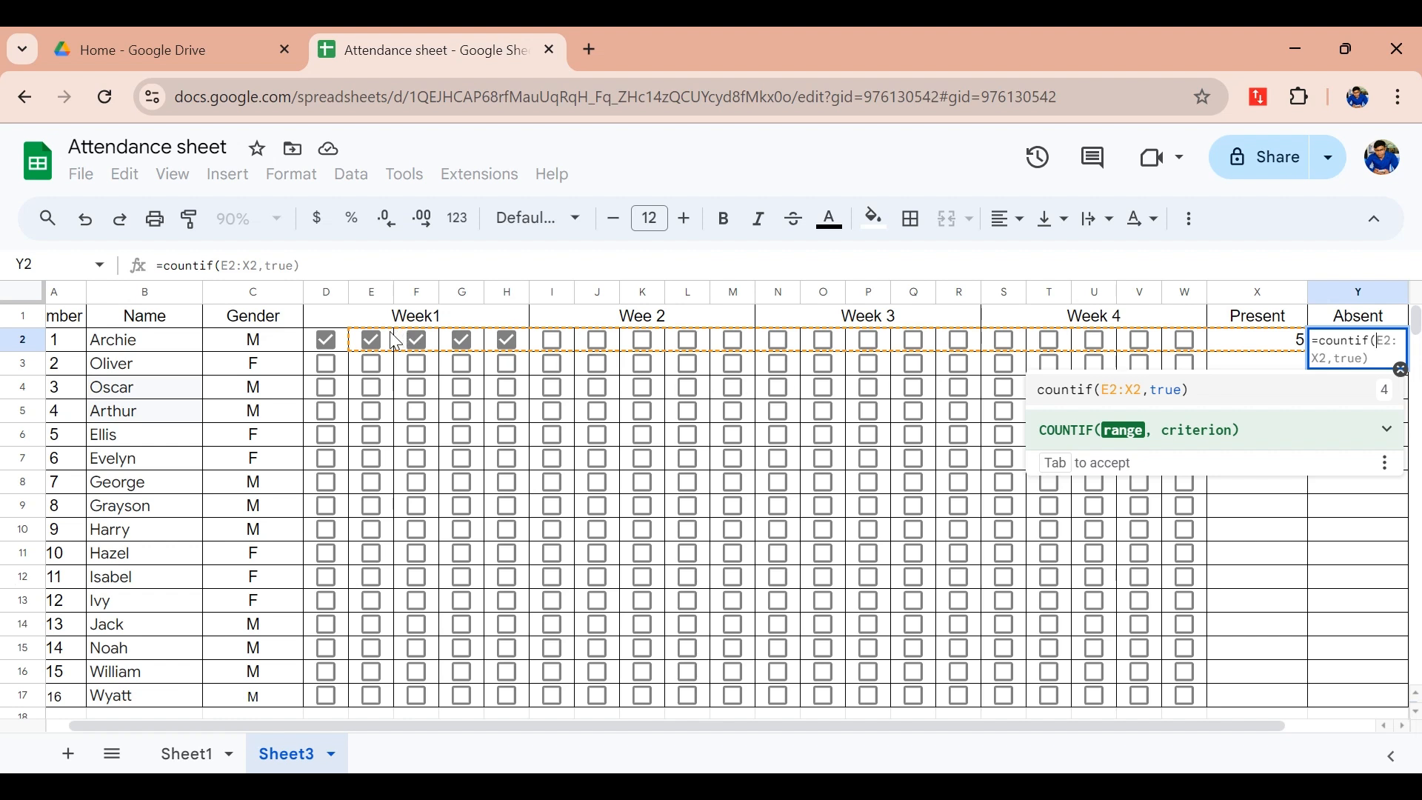
pyautogui.moveTo(327, 341); pyautogui.dragTo(1181, 341)
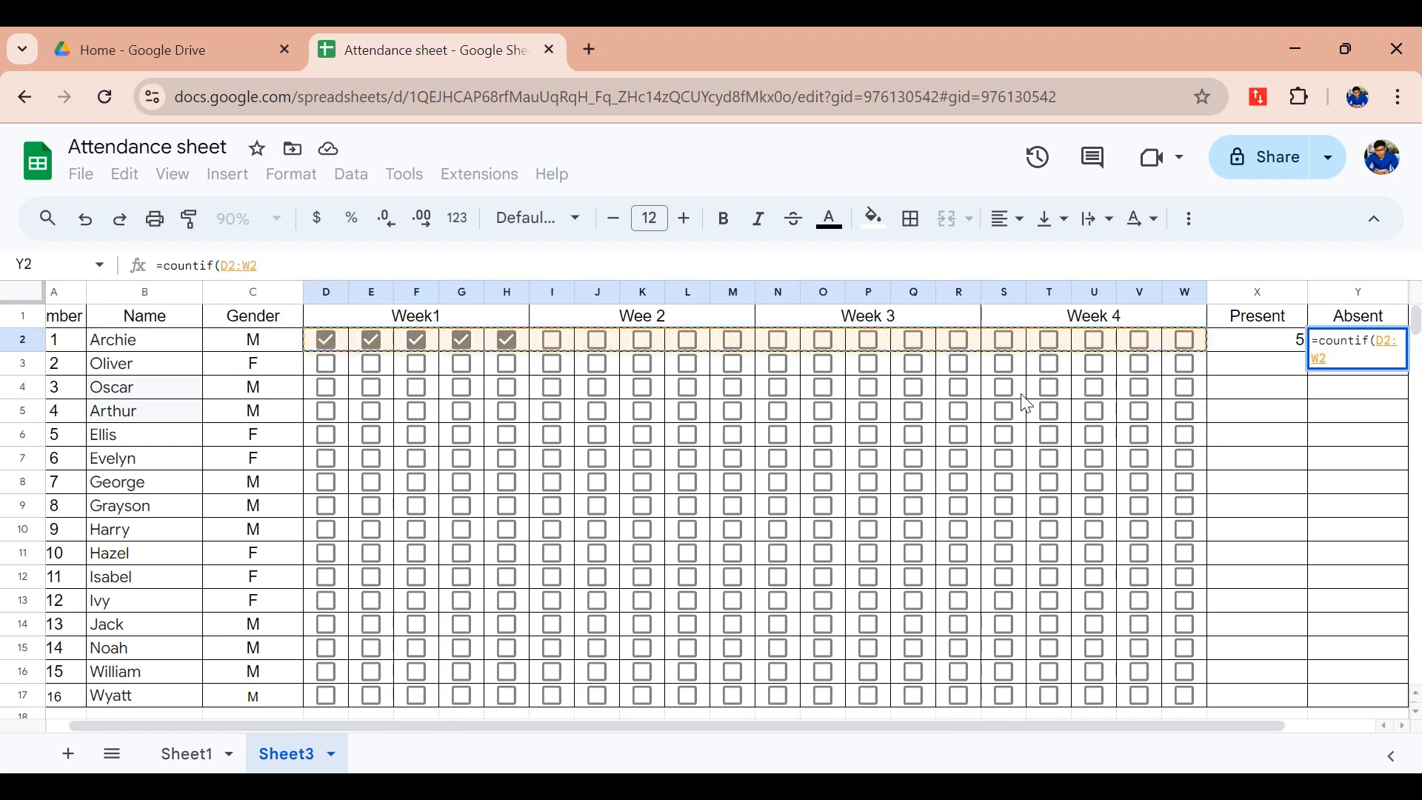
pyautogui.write(',false')
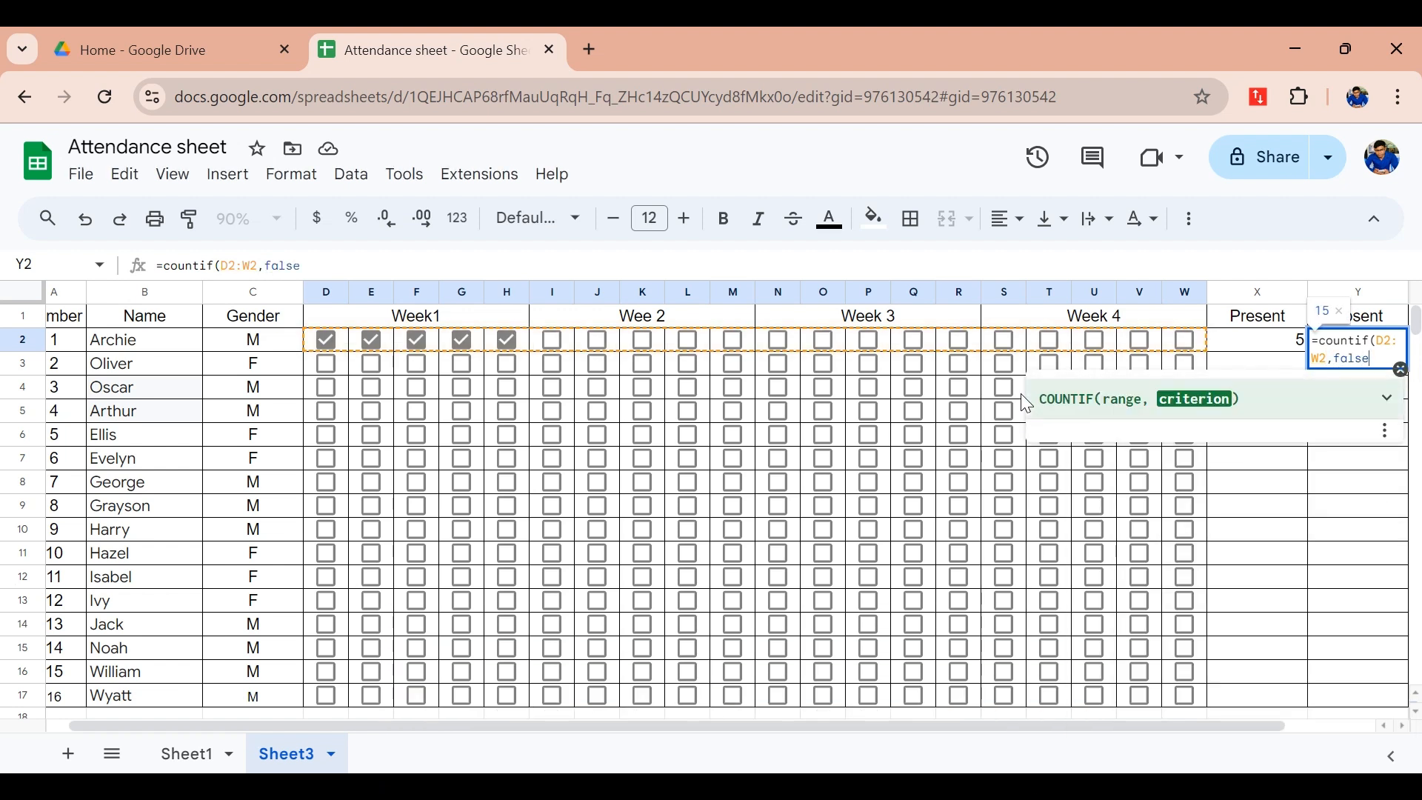
pyautogui.write(')')
pyautogui.press('Return')
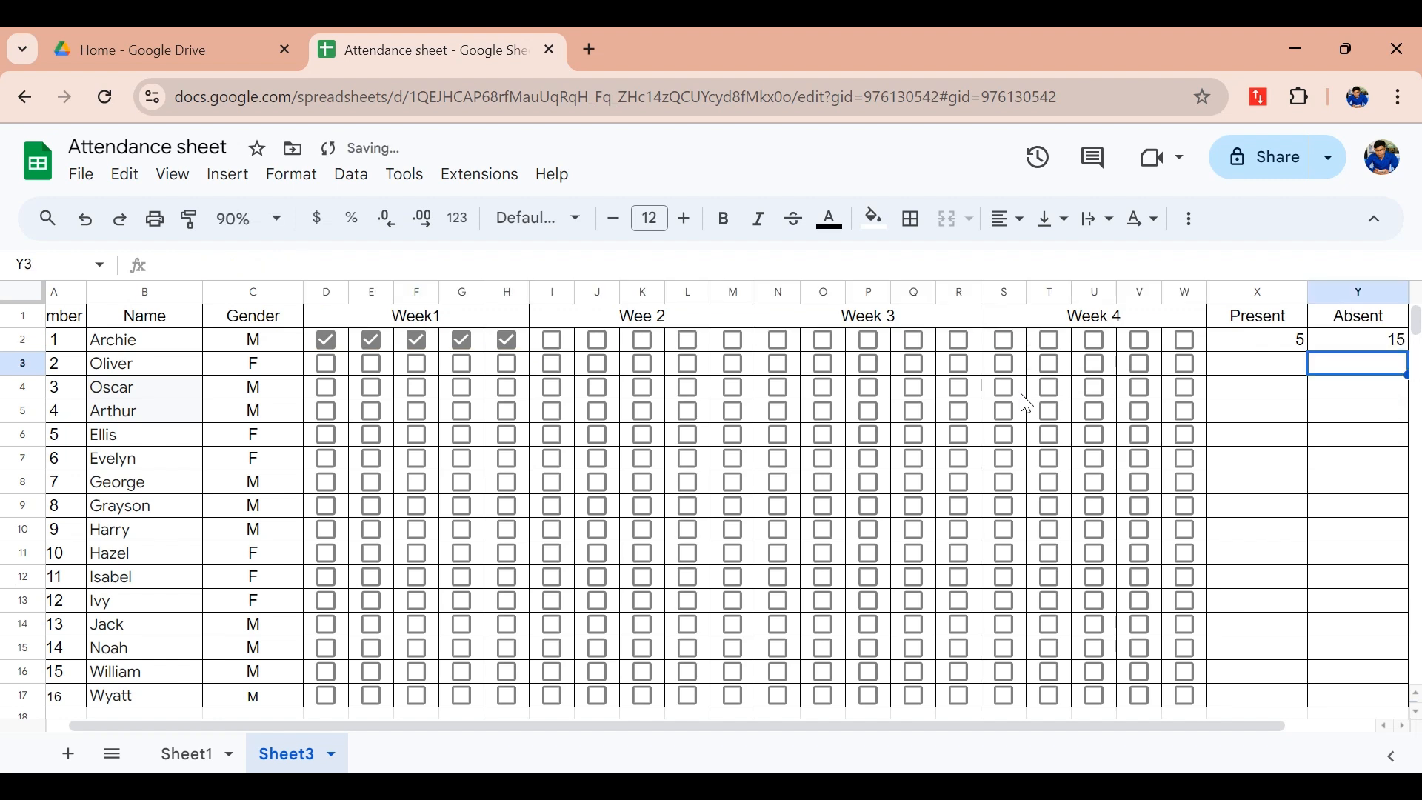
# - Fill the Present and Absent formulas in X2:Y2 down through row 17 for all students
pyautogui.click(1359, 350)
pyautogui.click(1296, 343)
pyautogui.click(1349, 347)
pyautogui.moveTo(1290, 346); pyautogui.dragTo(1374, 357)
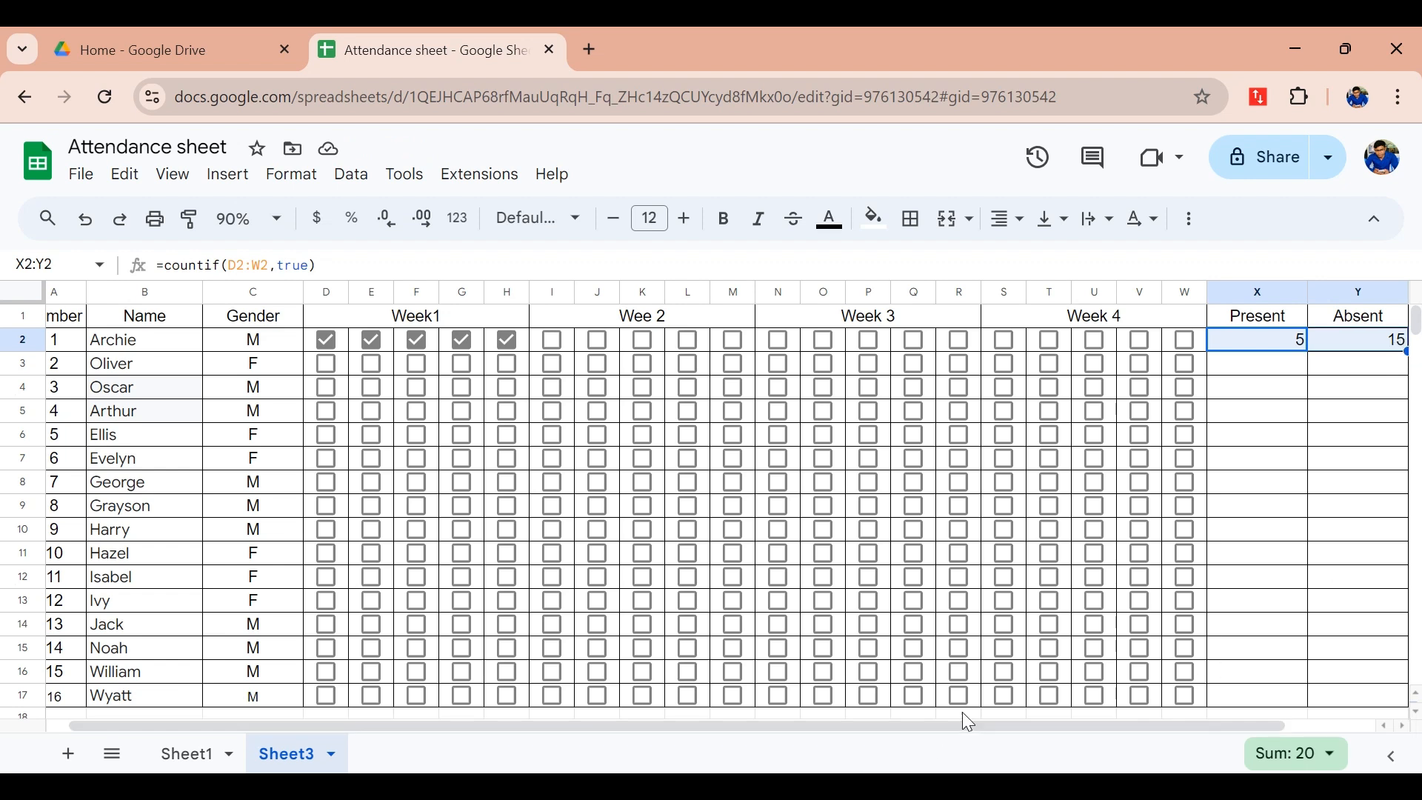
pyautogui.moveTo(958, 723); pyautogui.dragTo(979, 721)
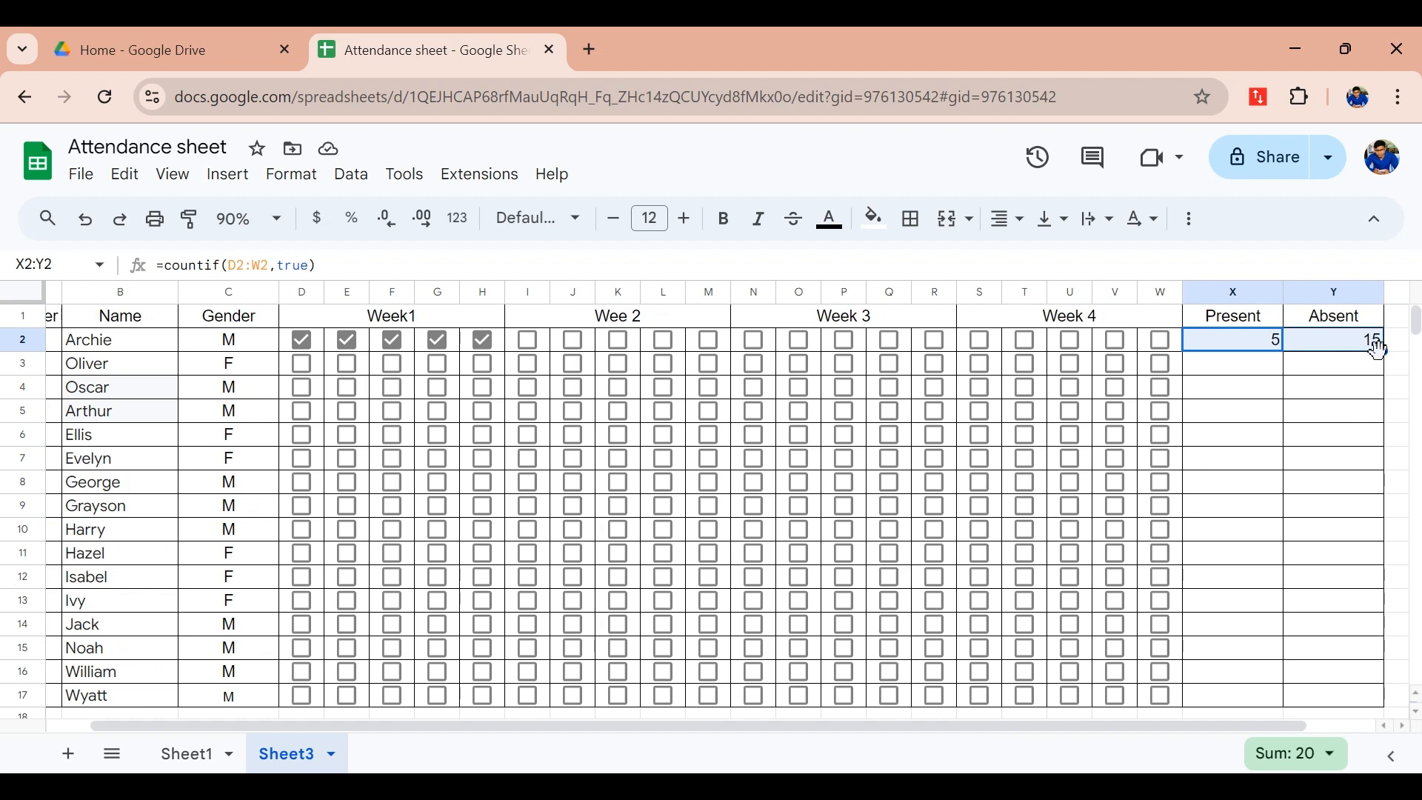
pyautogui.doubleClick(1383, 352)
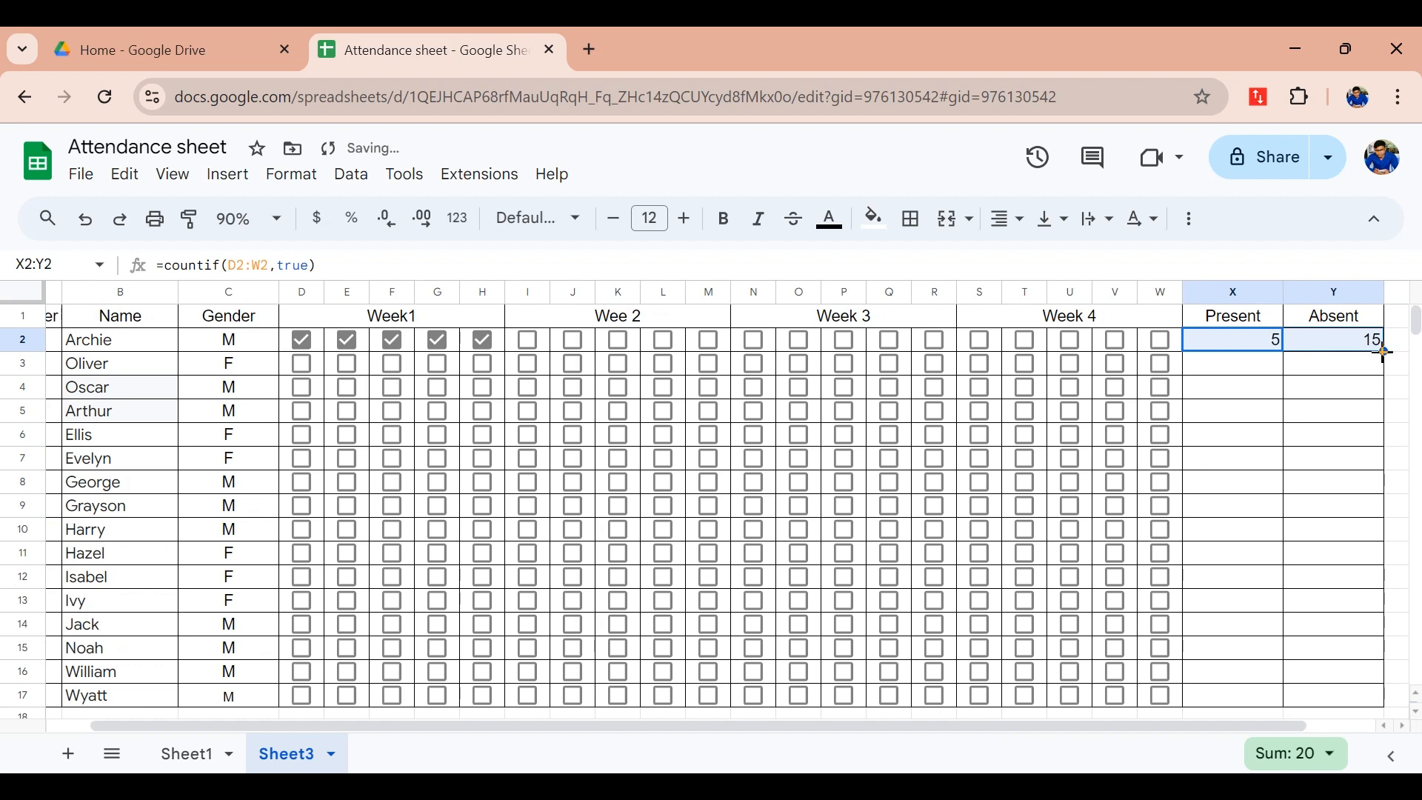
# - Center-align the Present and Absent columns X and Y horizontally
pyautogui.click(1239, 290)
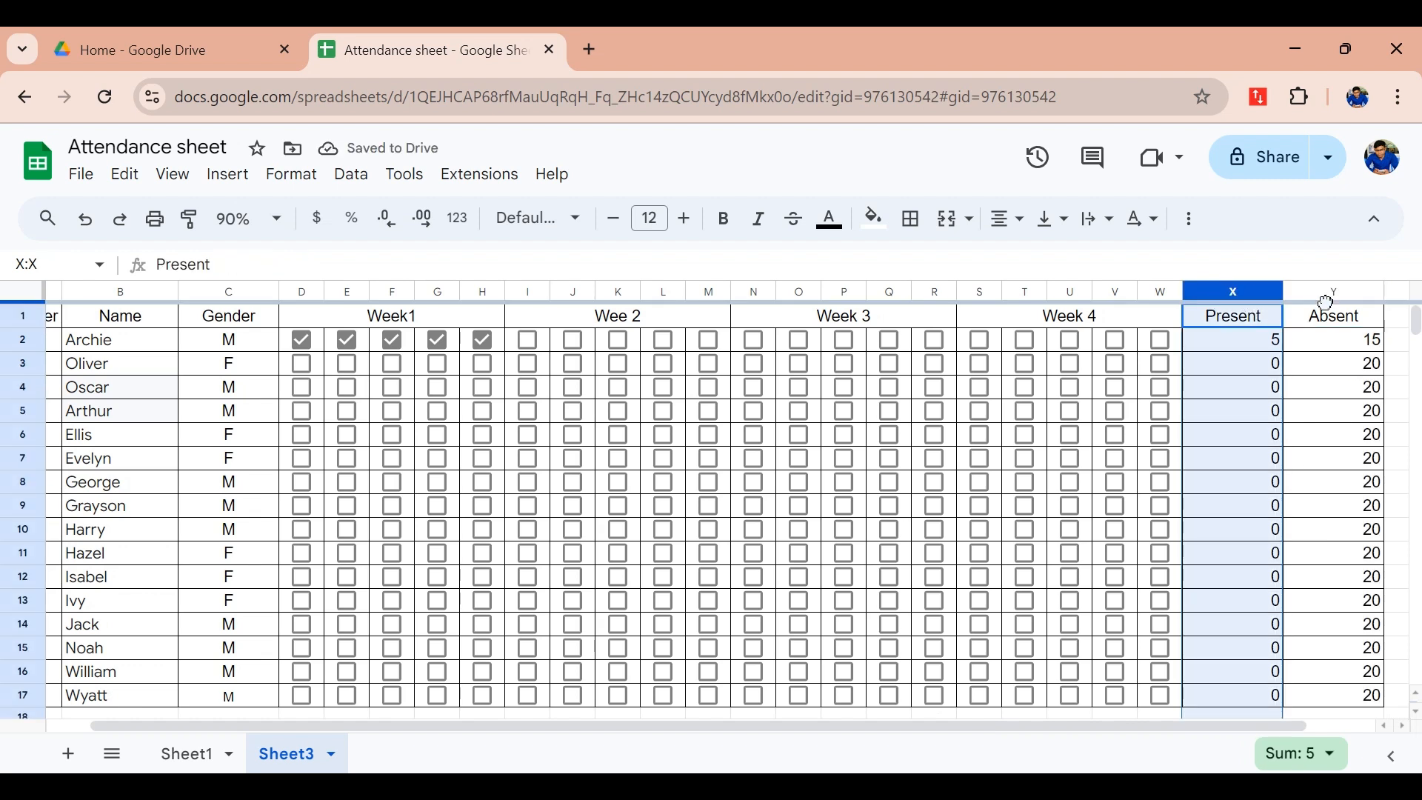
pyautogui.moveTo(1318, 296); pyautogui.dragTo(1191, 286)
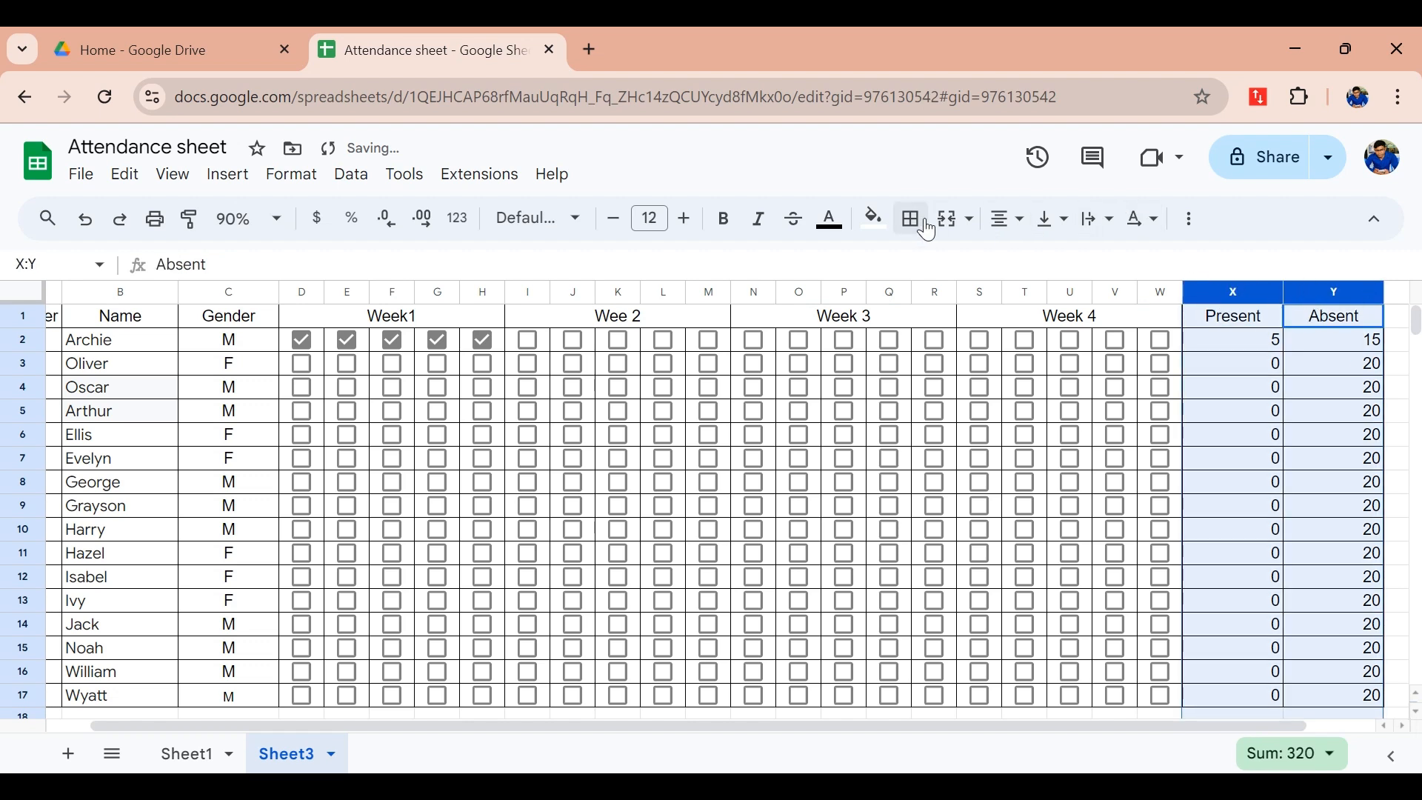
pyautogui.click(1015, 219)
pyautogui.click(1040, 260)
pyautogui.scroll(-2, 1289, 434)
pyautogui.scroll(2, 1292, 428)
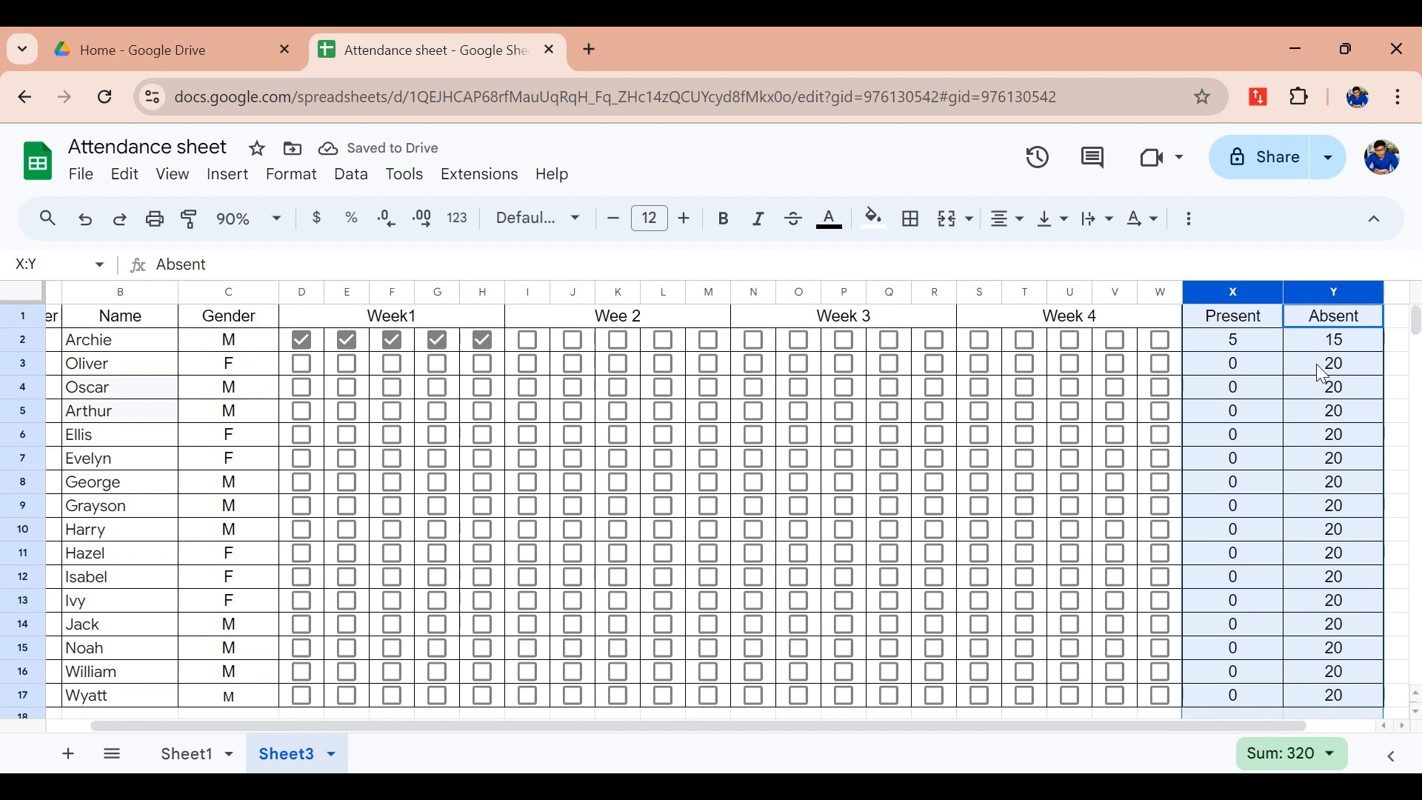
# - Tick the second student's first three Week 1 days in D3:F3, comparing the Present and Absent totals in row 3
pyautogui.click(1323, 370)
pyautogui.click(1245, 367)
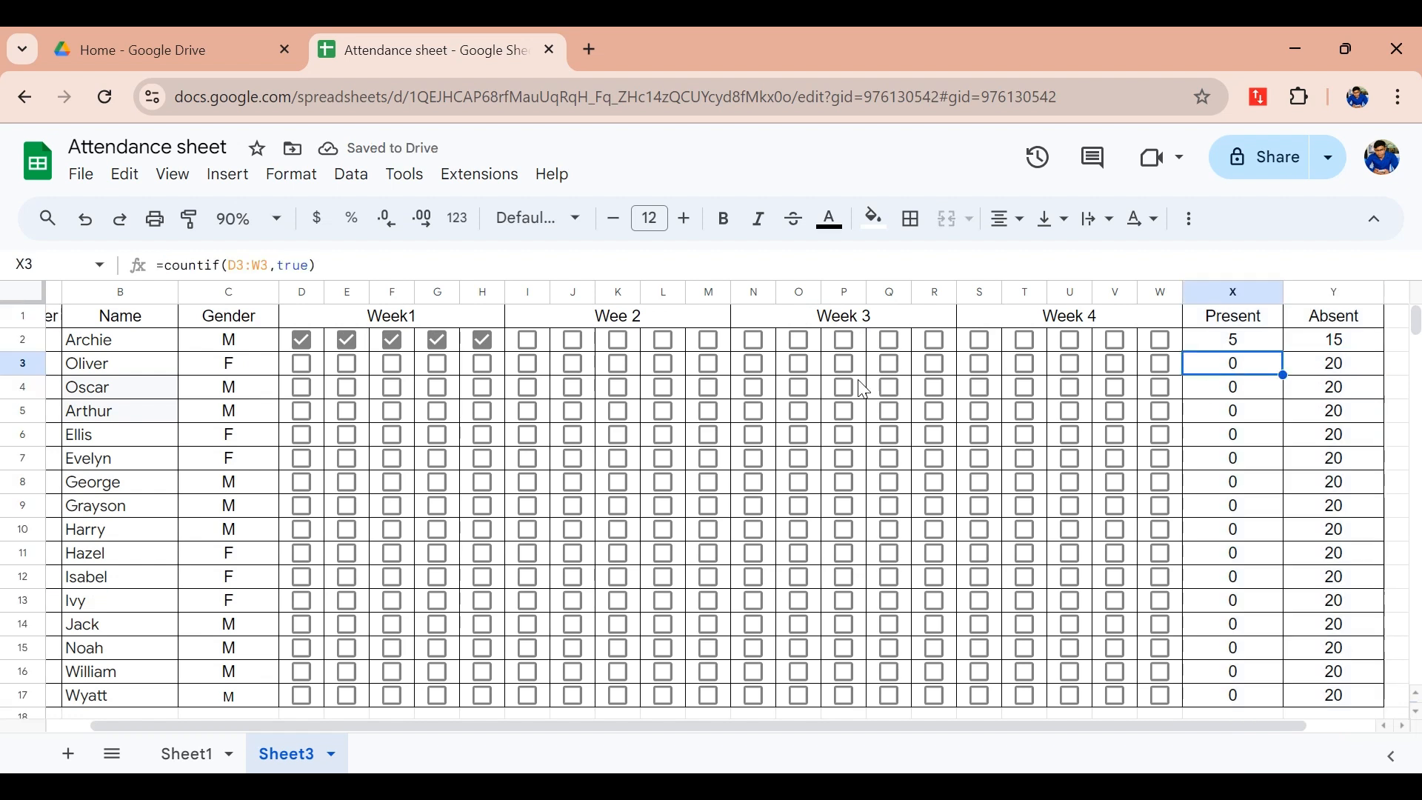
pyautogui.click(305, 364)
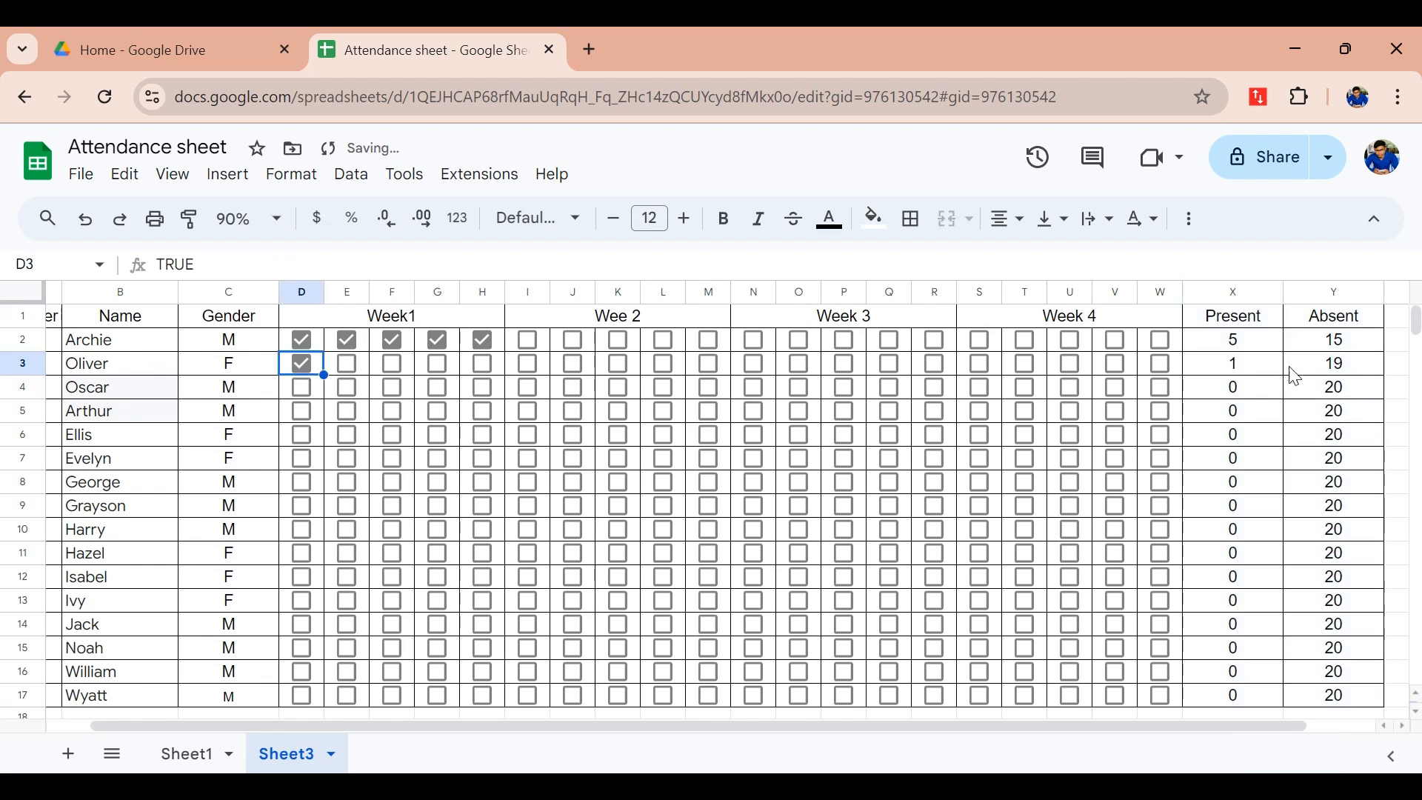
pyautogui.click(355, 364)
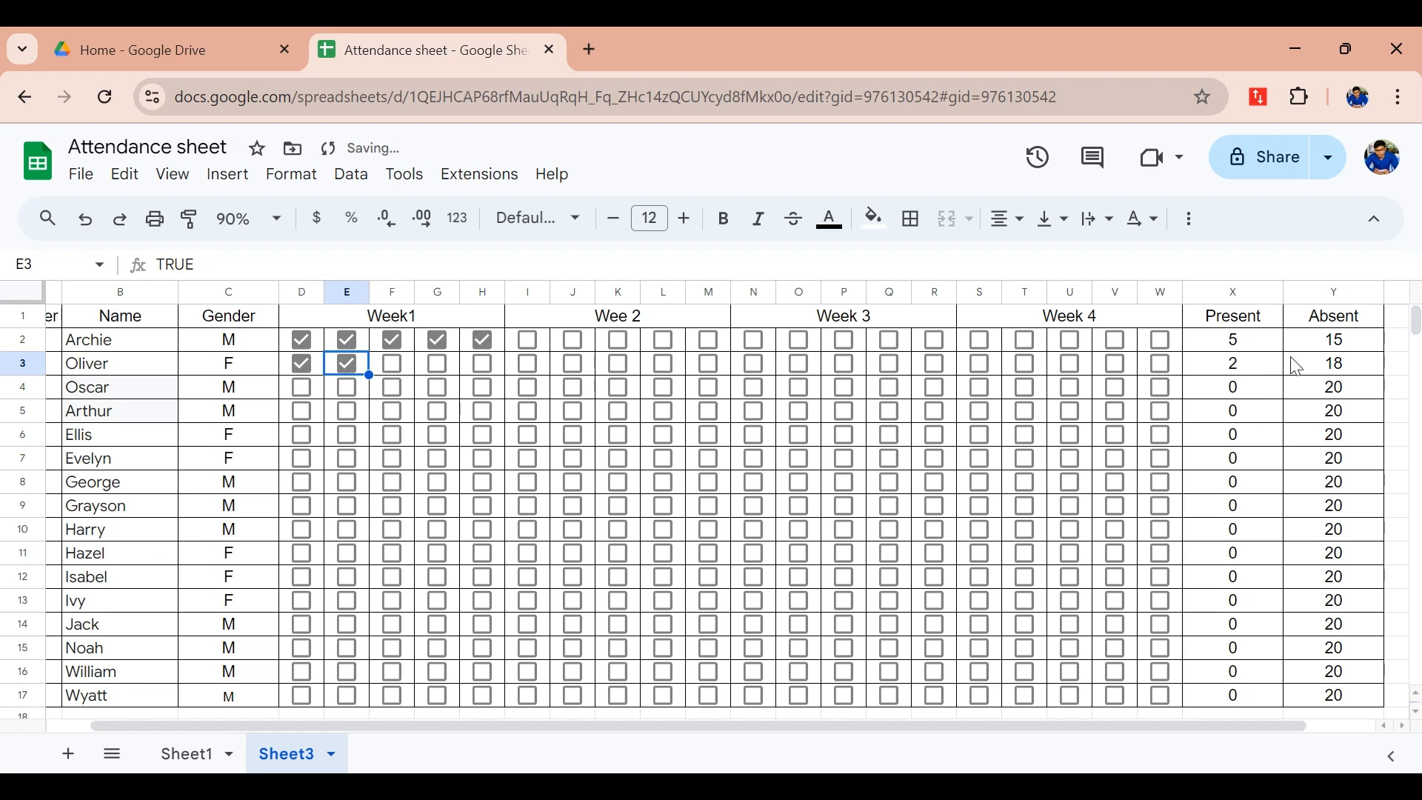
pyautogui.click(399, 364)
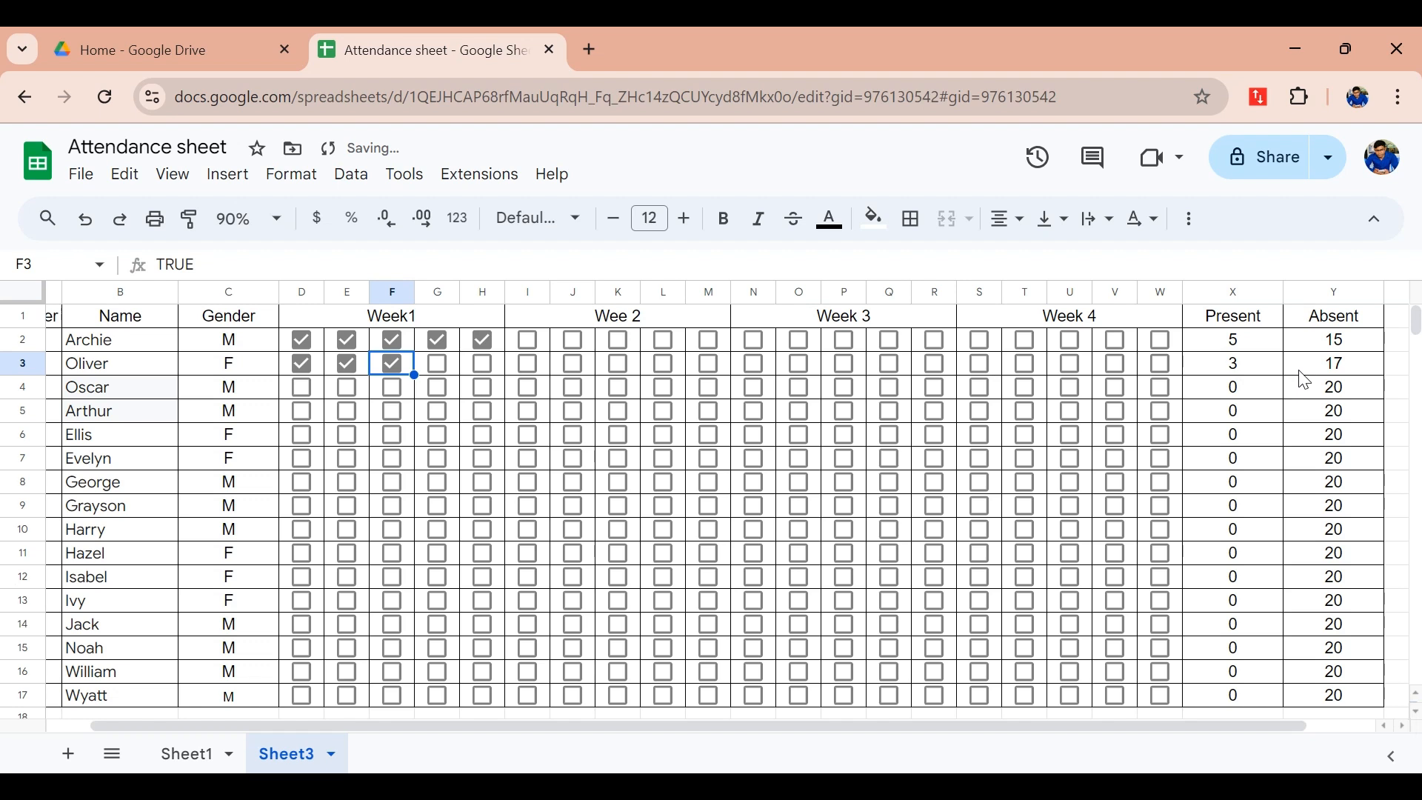
pyautogui.scroll(-5, 955, 467)
pyautogui.scroll(5, 927, 467)
# - Mark first-day attendance in column D by ticking D4, D5, D7:D12, D14 and D17
pyautogui.click(302, 388)
pyautogui.click(301, 414)
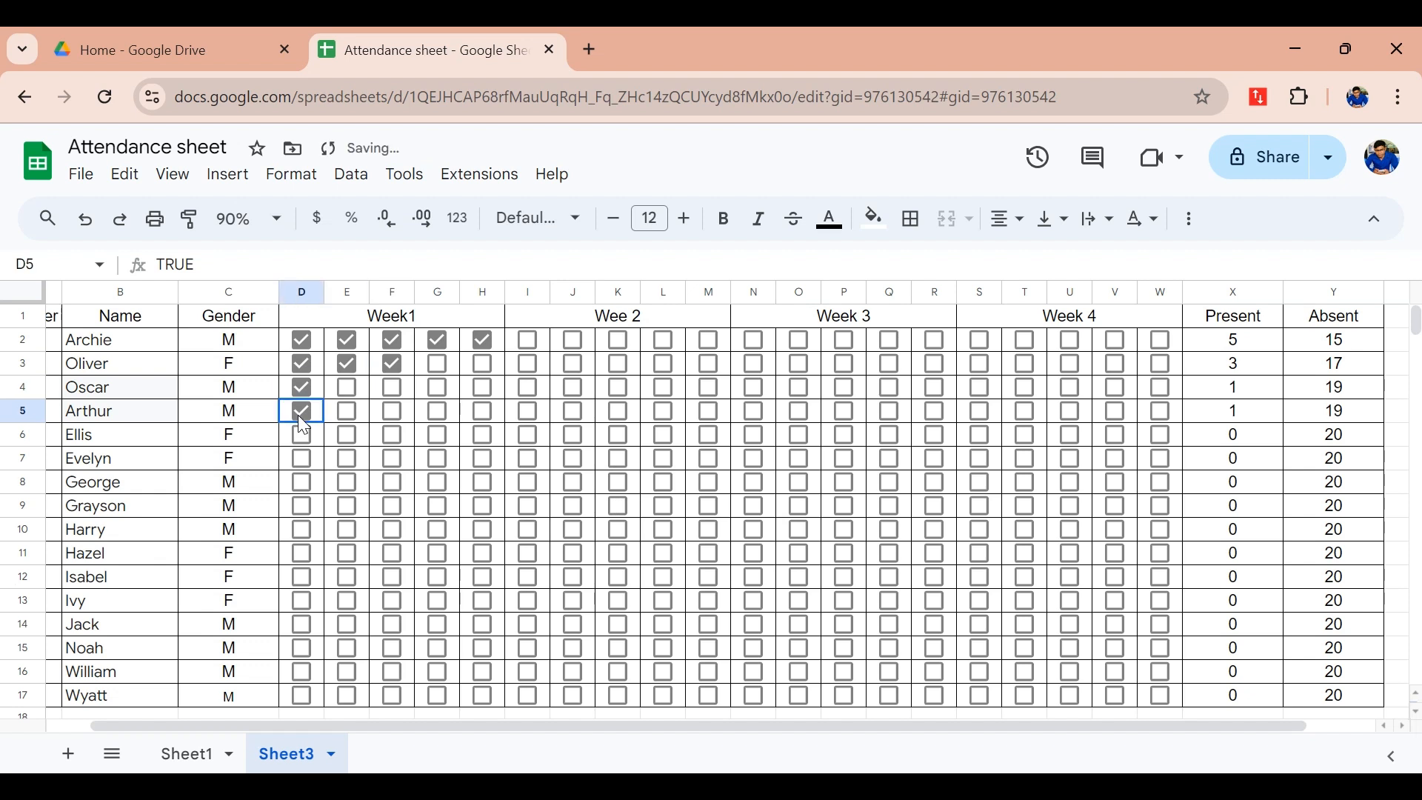
pyautogui.click(301, 458)
pyautogui.click(301, 482)
pyautogui.click(302, 506)
pyautogui.click(301, 529)
pyautogui.click(302, 554)
pyautogui.click(301, 577)
pyautogui.click(302, 625)
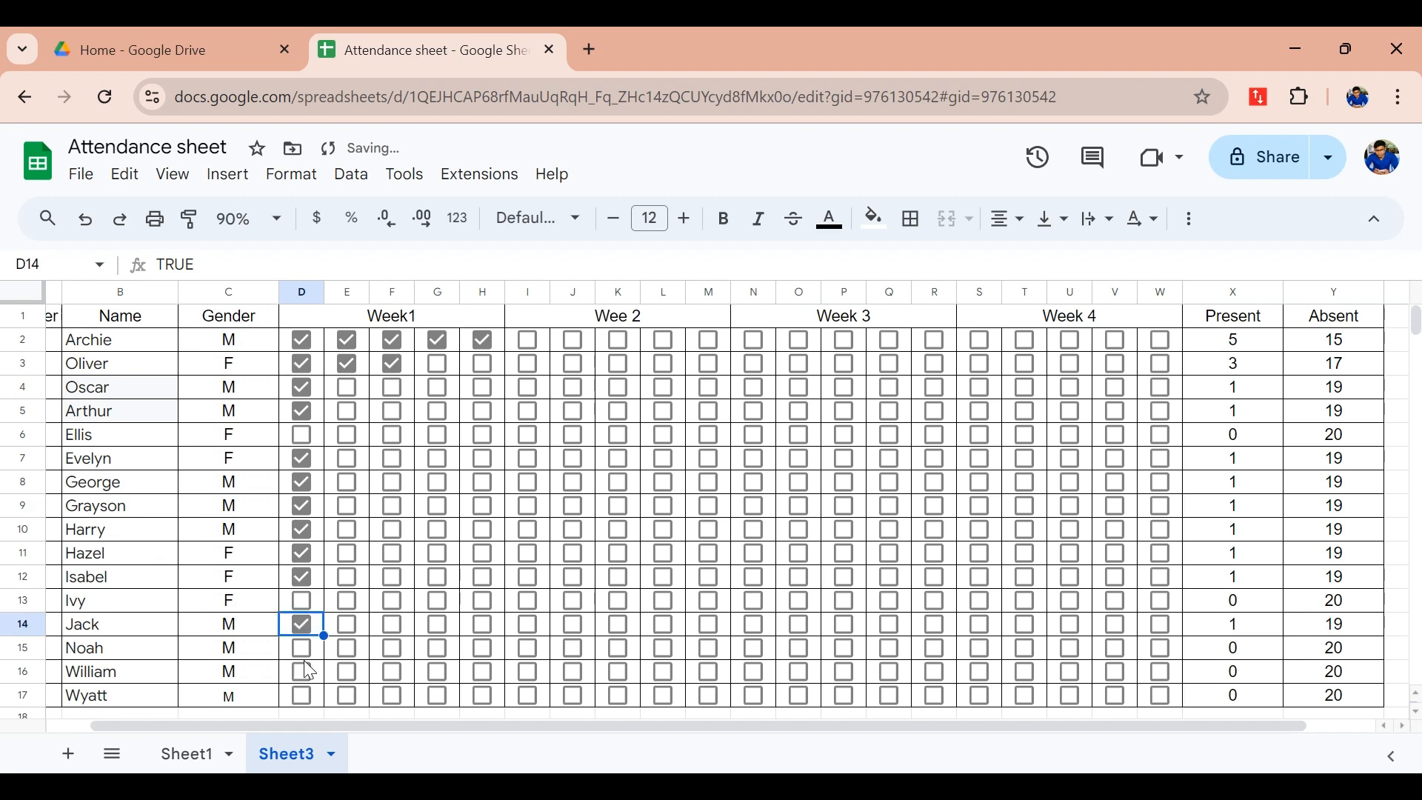
pyautogui.click(301, 696)
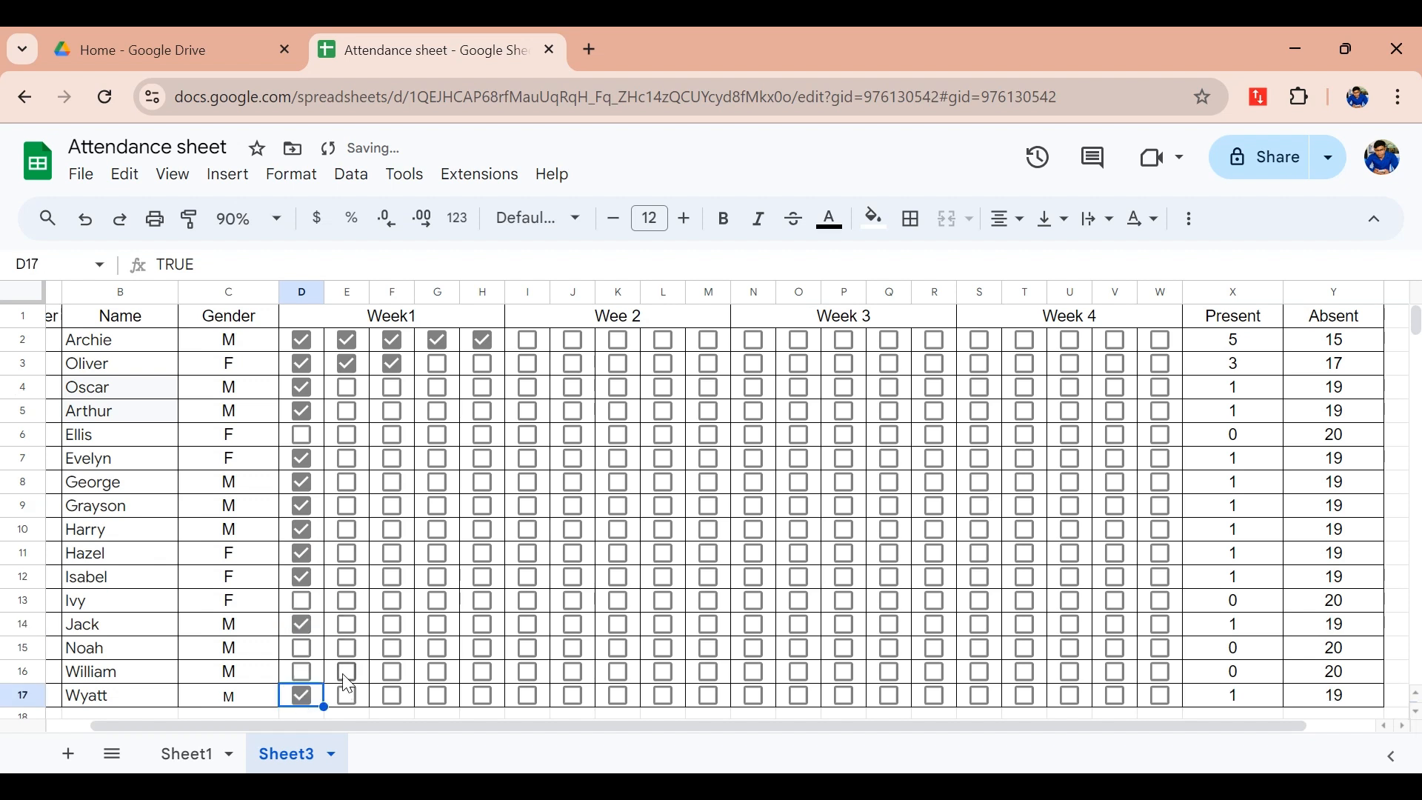
# - Mark second-day attendance in column E by ticking E5:E7, E9:E12 and E14:E16, and review the totals down to row 17
pyautogui.click(347, 672)
pyautogui.click(348, 649)
pyautogui.click(347, 625)
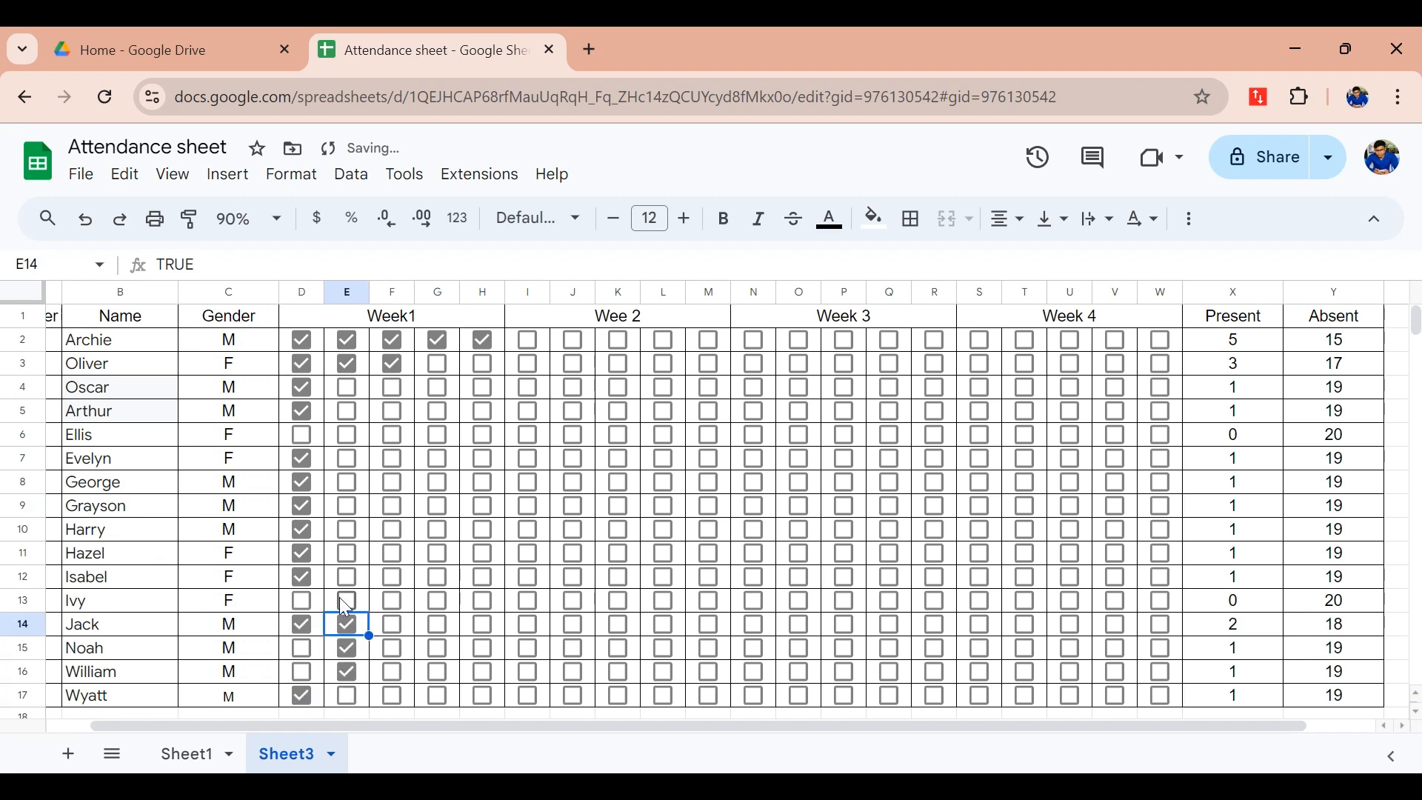
pyautogui.click(348, 577)
pyautogui.click(348, 554)
pyautogui.click(347, 529)
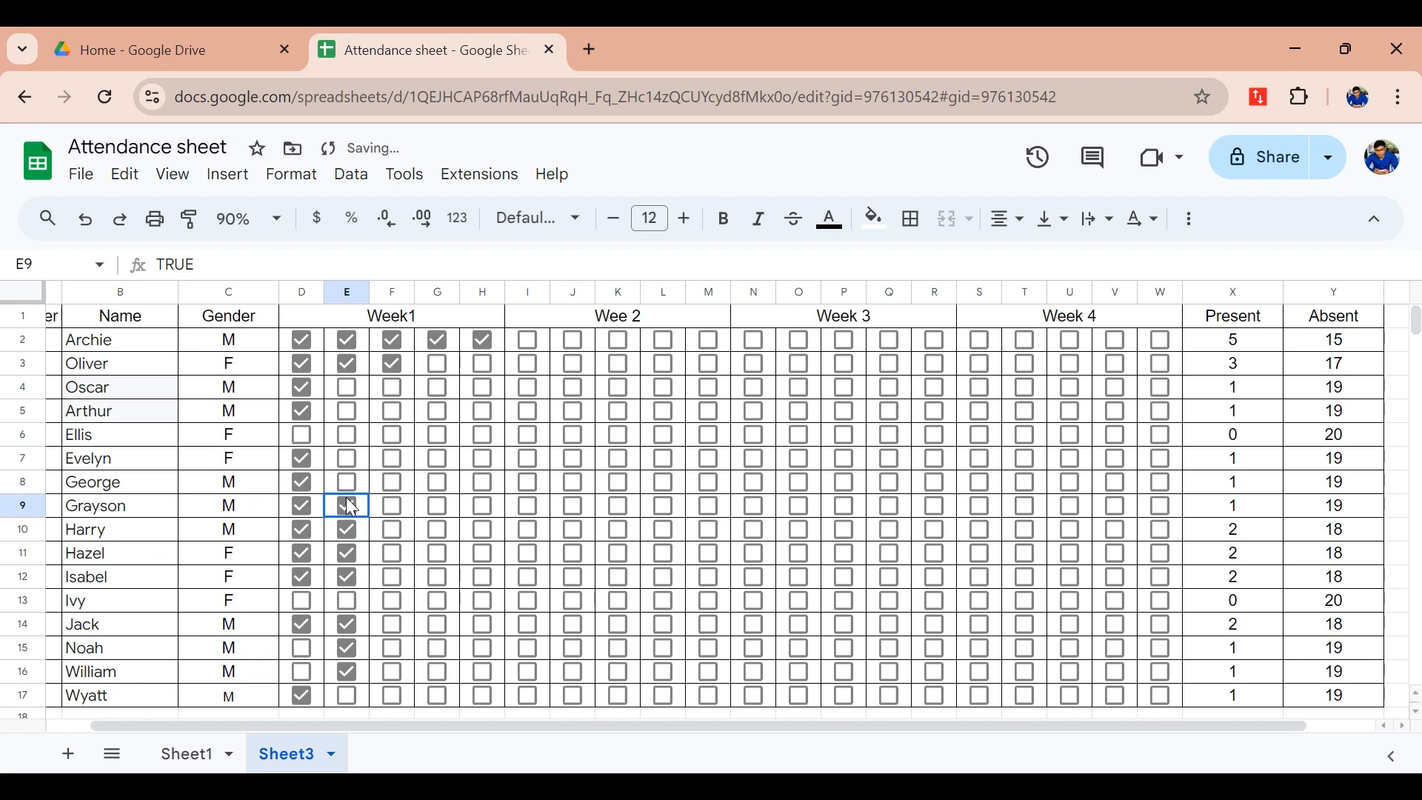
pyautogui.click(348, 506)
pyautogui.click(348, 459)
pyautogui.click(347, 435)
pyautogui.click(347, 411)
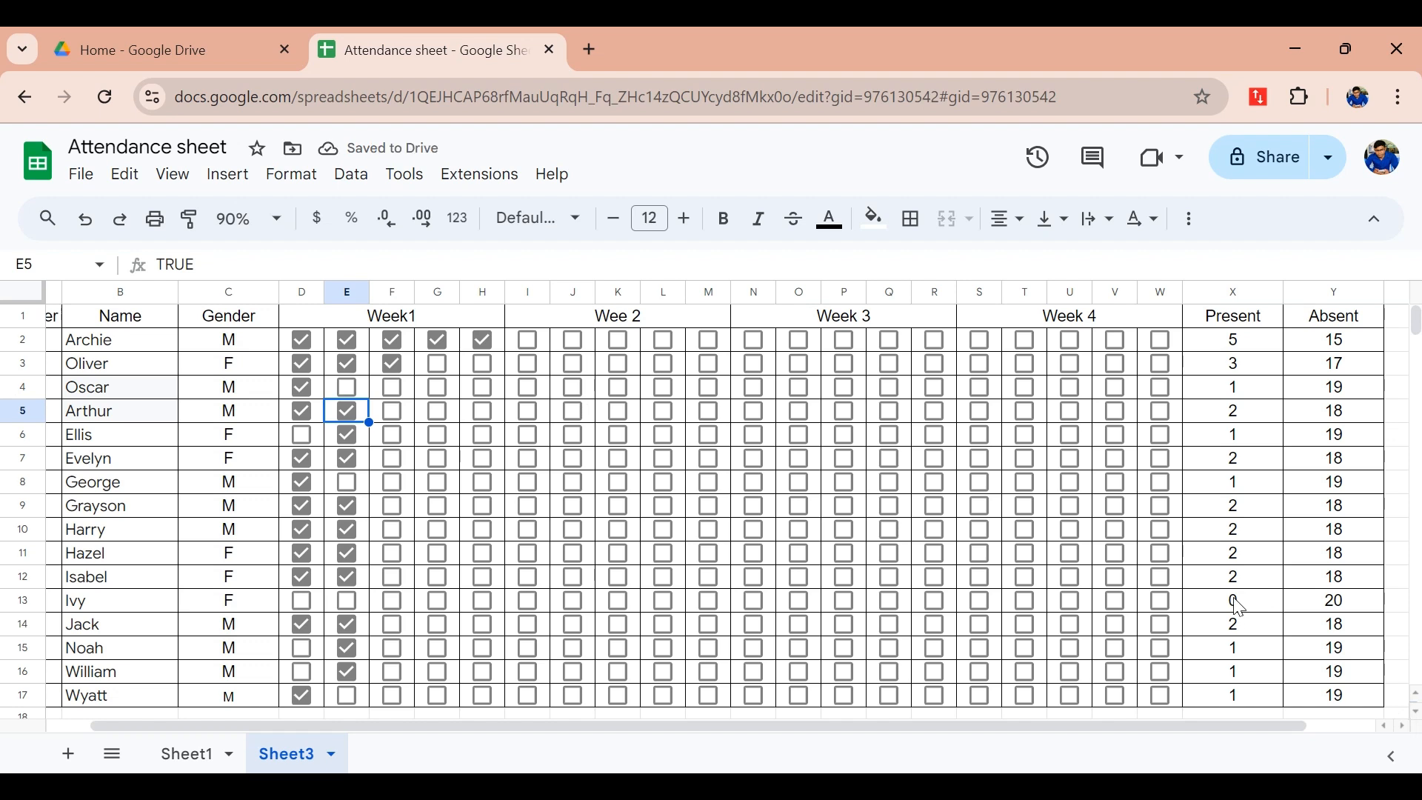
pyautogui.scroll(-2, 1240, 607)
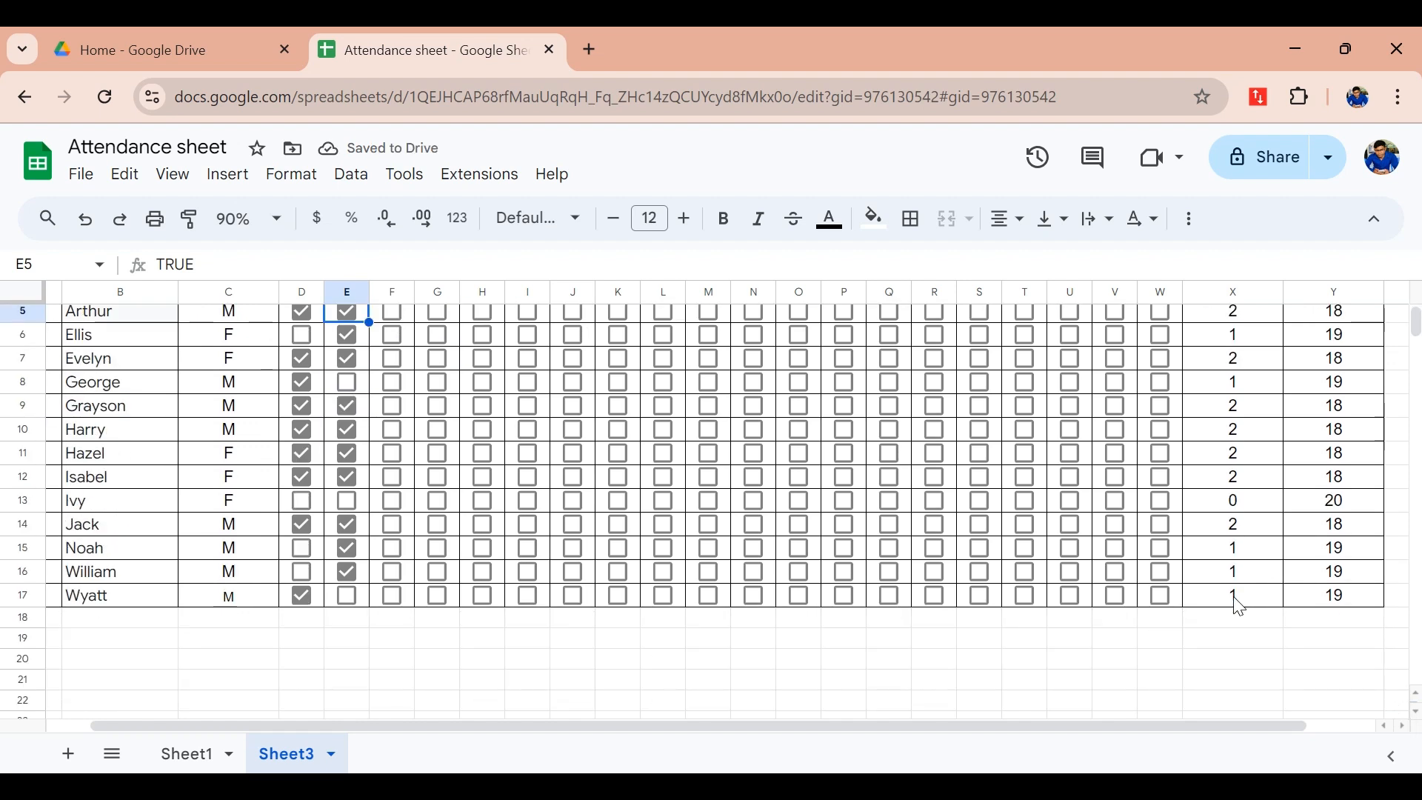